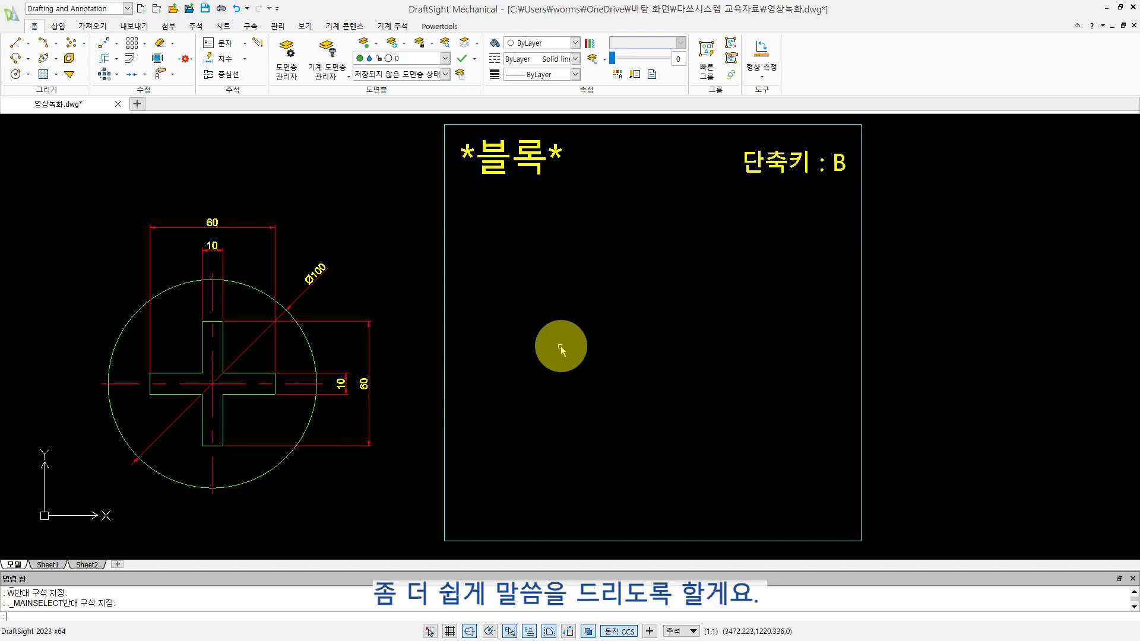
{"action": "type", "text": "QW"}
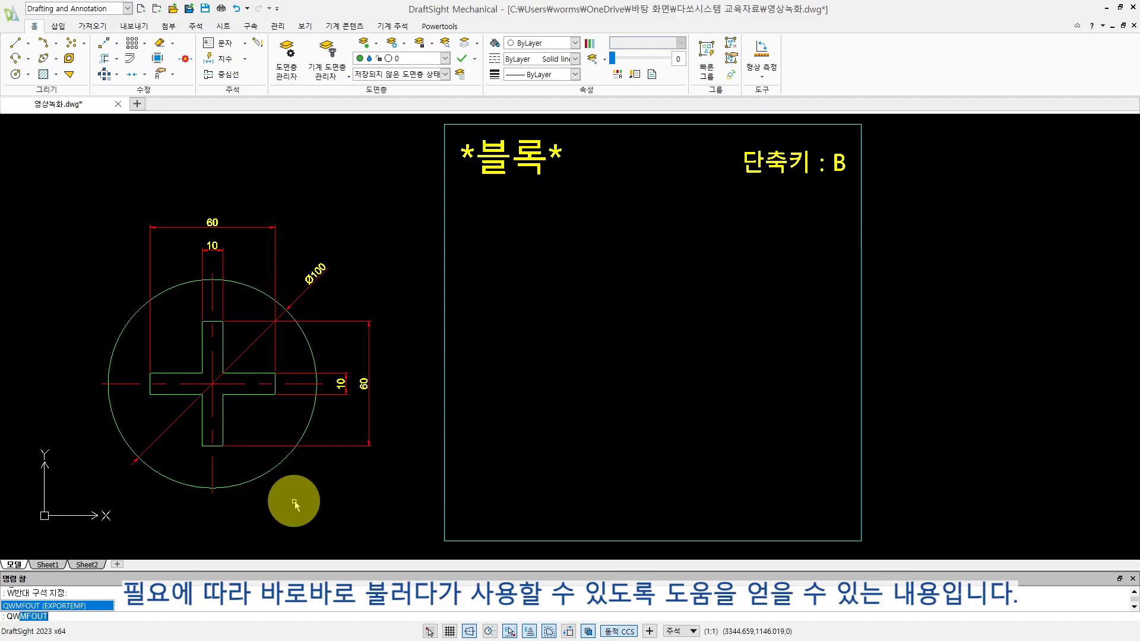
{"action": "key", "text": "Escape"}
{"action": "key", "text": "Escape"}
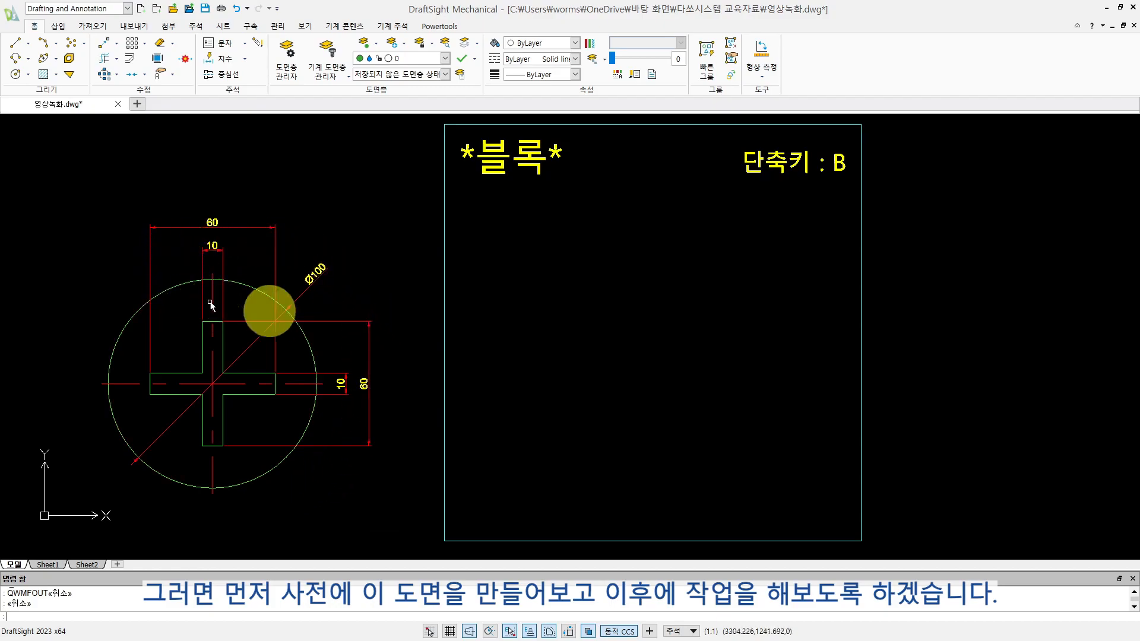
- Draw a circle with radius 50 in the middle of the empty rectangular frame
{"action": "left_click", "coordinate": [665, 359]}
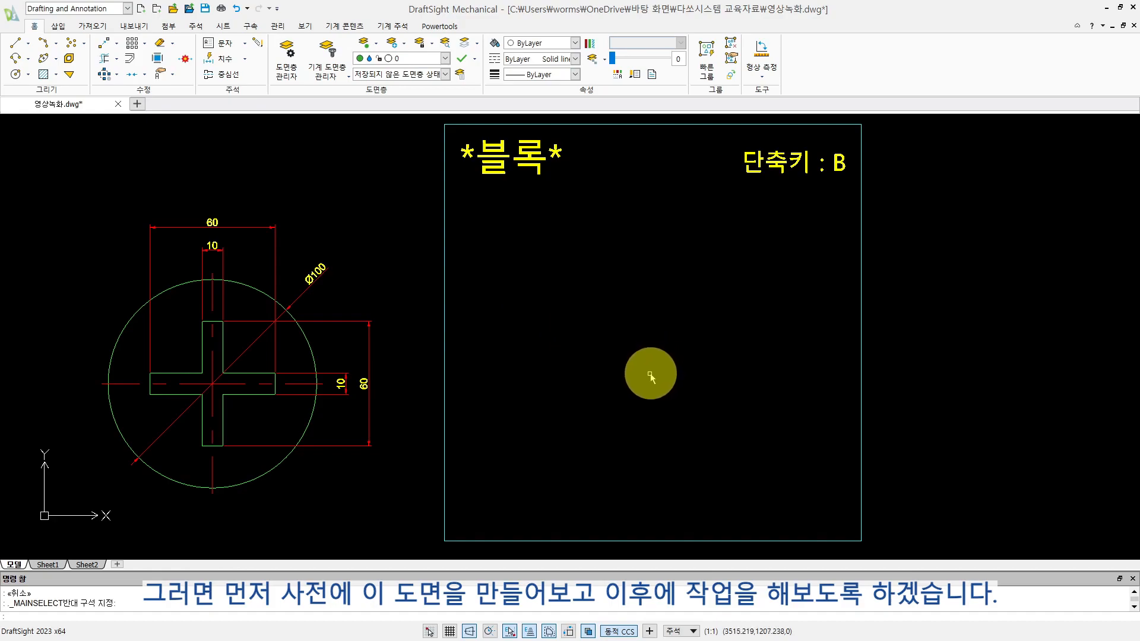
{"action": "left_click", "coordinate": [651, 376]}
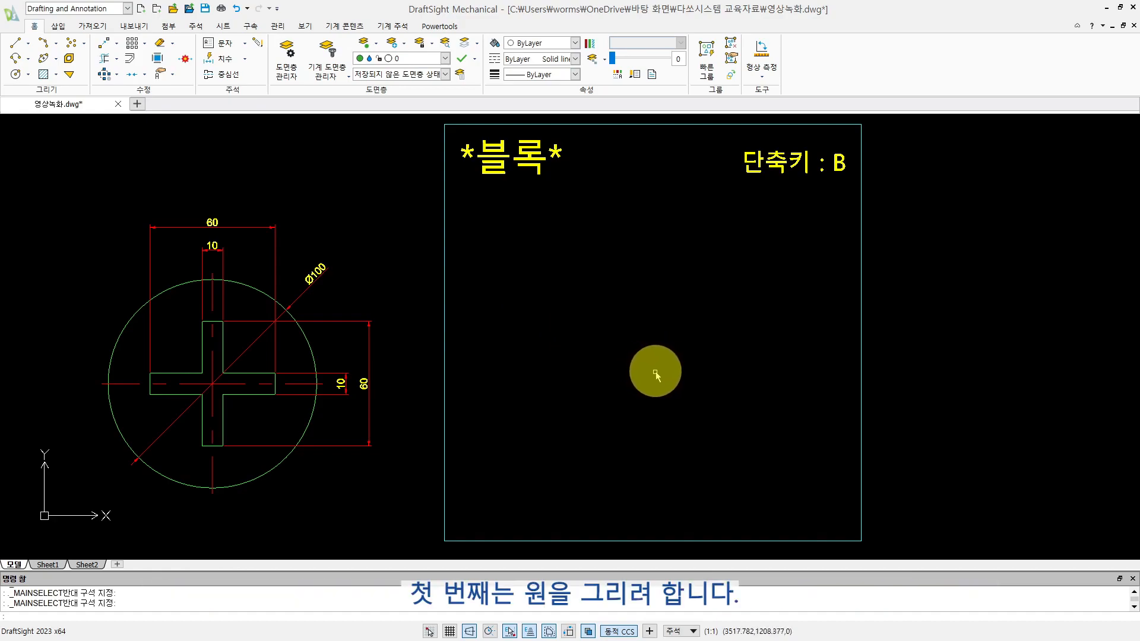
{"action": "type", "text": "C반대 구석 지정:"}
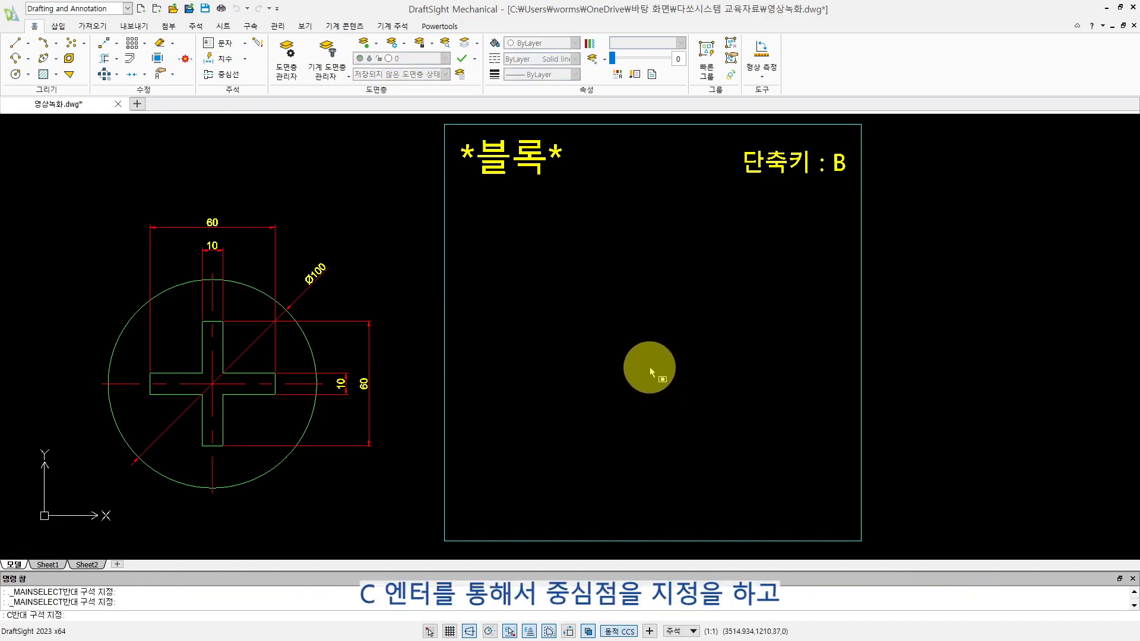
{"action": "key", "text": "Return"}
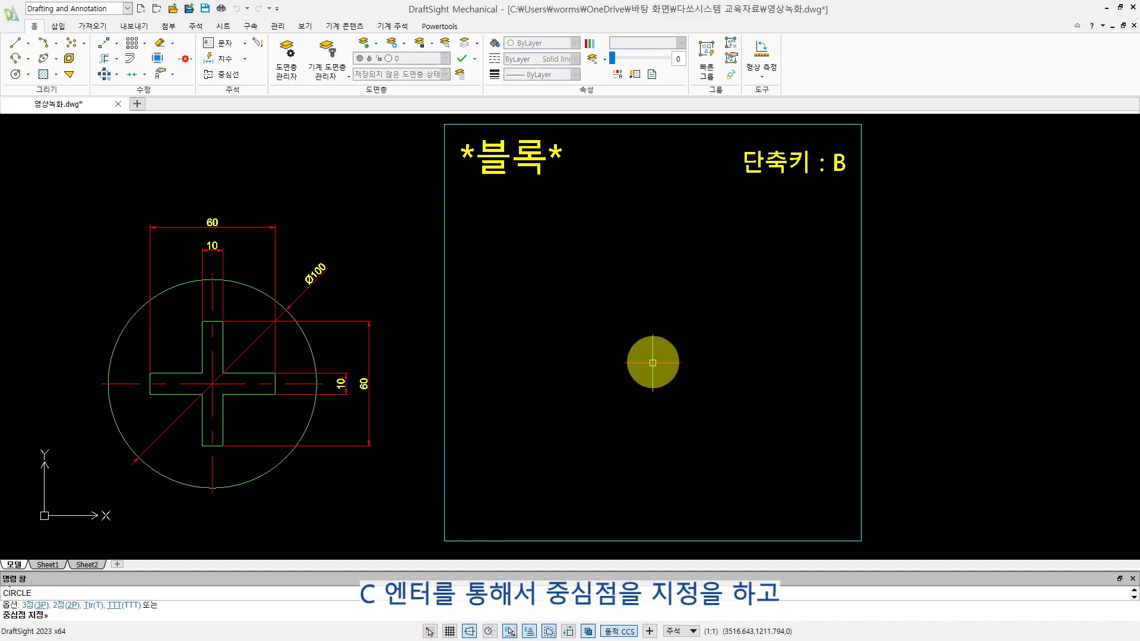
{"action": "left_click", "coordinate": [653, 360]}
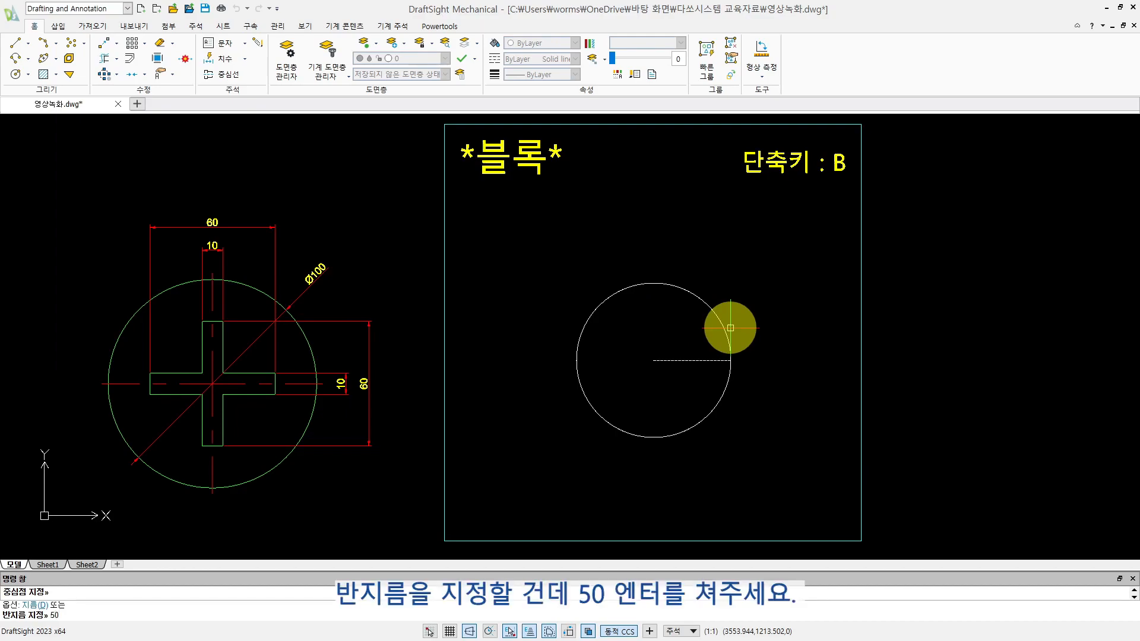
{"action": "key", "text": "Return"}
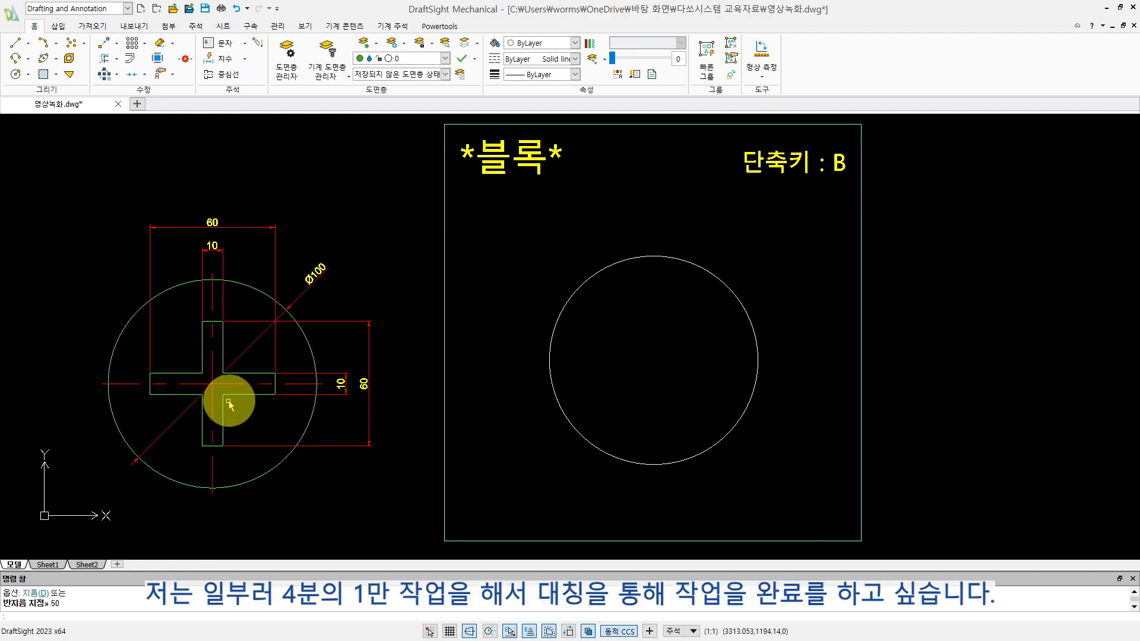
- Draw a horizontal centre line across the new circle from its left quadrant point to its right one
{"action": "left_click", "coordinate": [631, 374]}
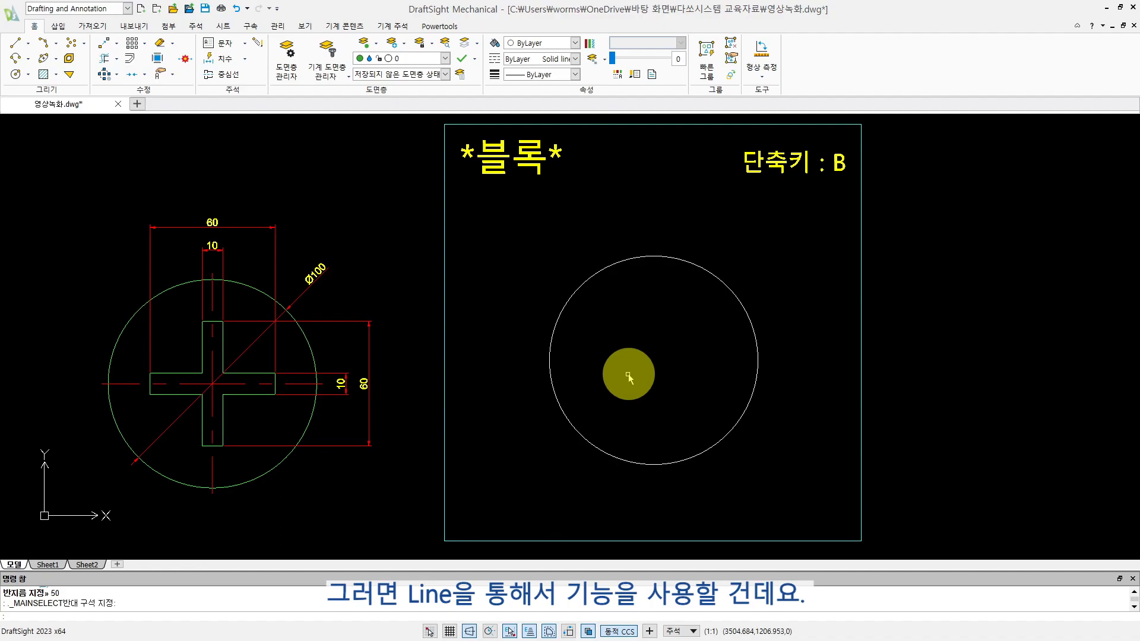
{"action": "key", "text": "Escape"}
{"action": "type", "text": "L"}
{"action": "key", "text": "Return"}
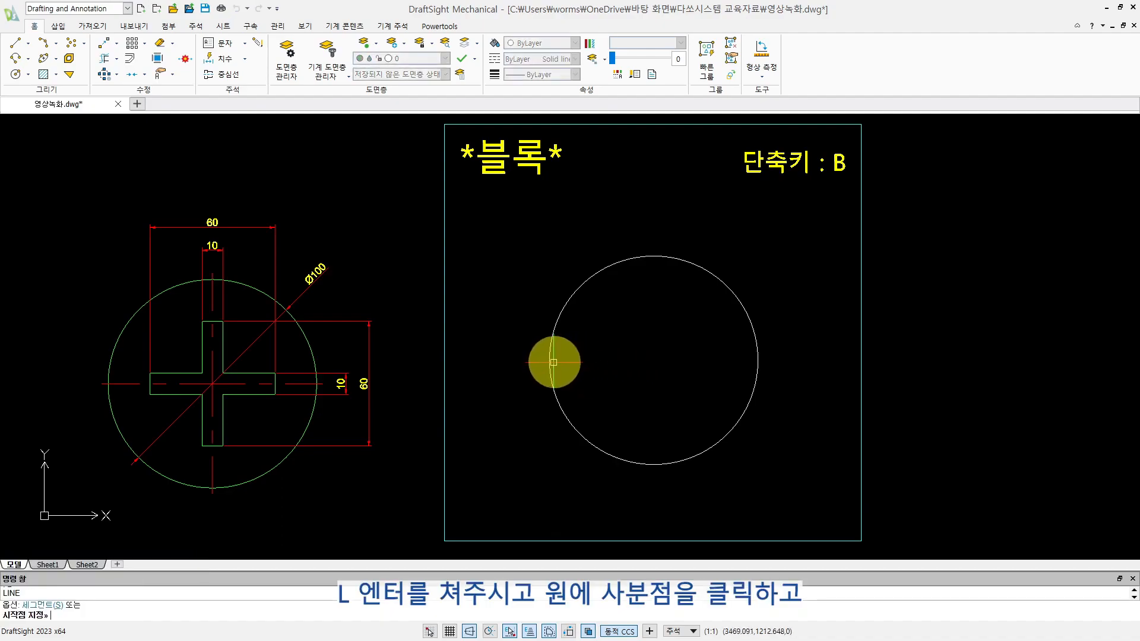
{"action": "left_click", "coordinate": [550, 361]}
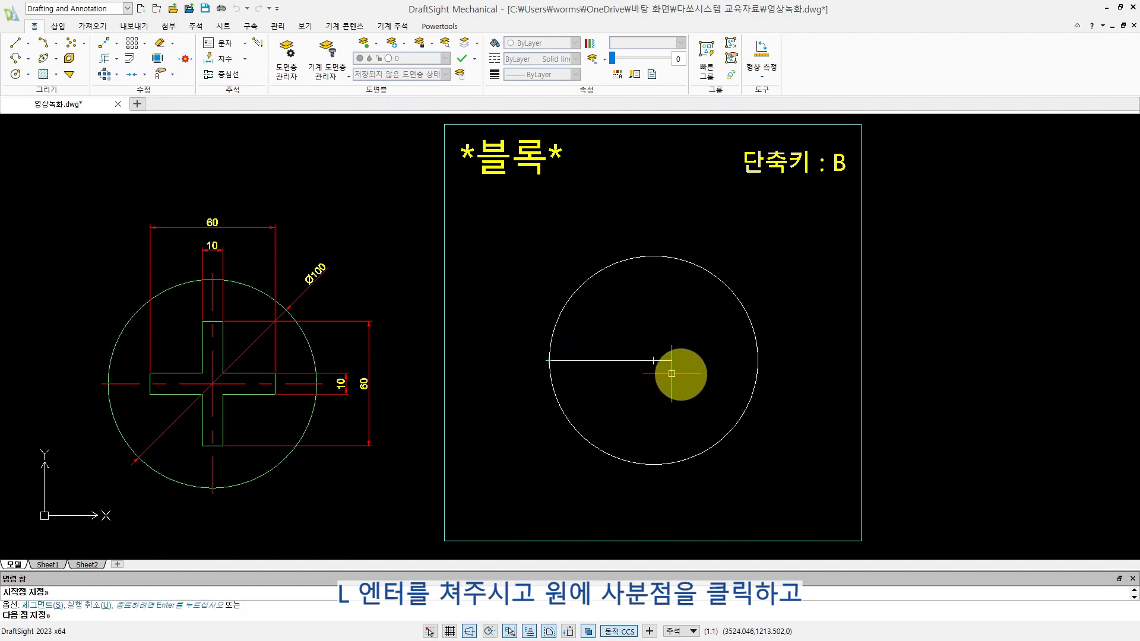
{"action": "left_click", "coordinate": [757, 360]}
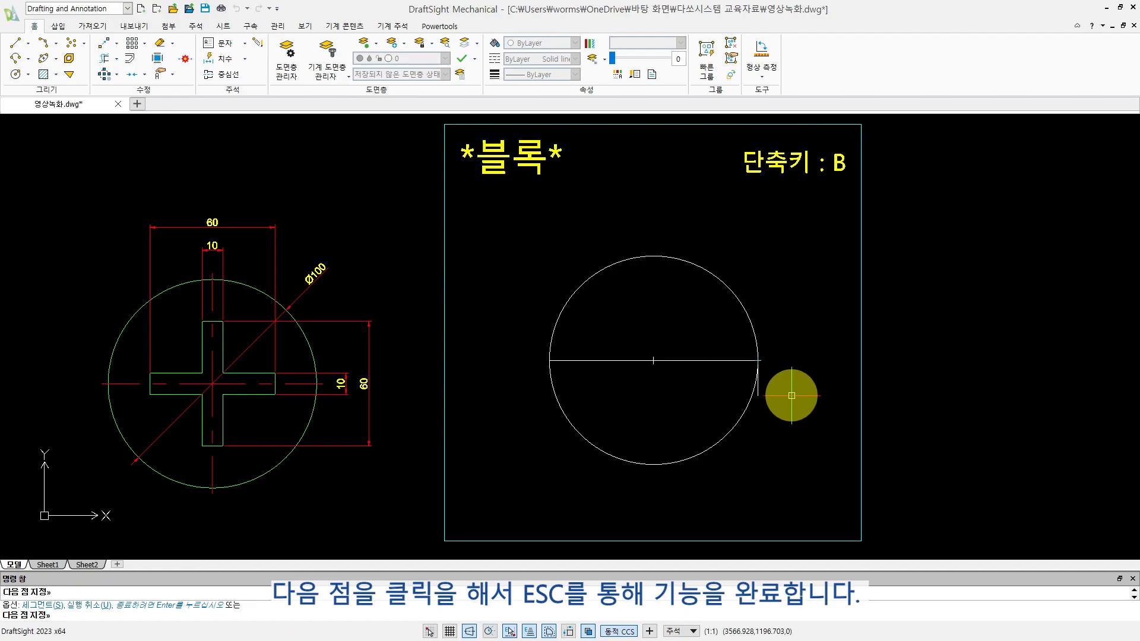
{"action": "key", "text": "Escape"}
- Draw a vertical centre line across the circle from its top quadrant point to its bottom one
{"action": "left_click", "coordinate": [675, 313]}
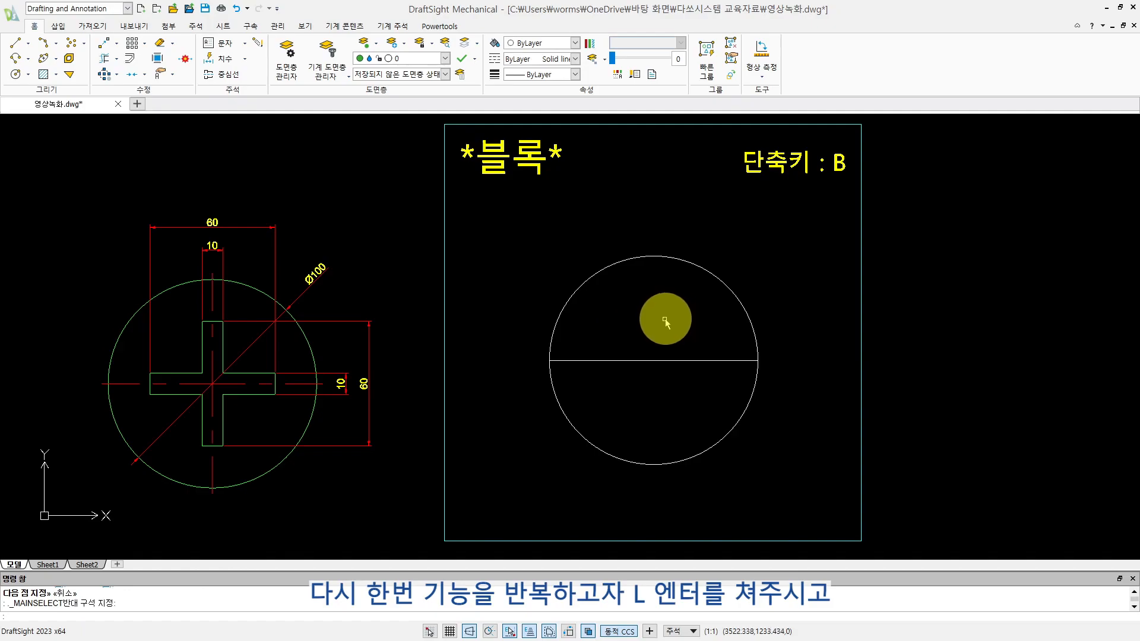
{"action": "type", "text": "l"}
{"action": "key", "text": "Return"}
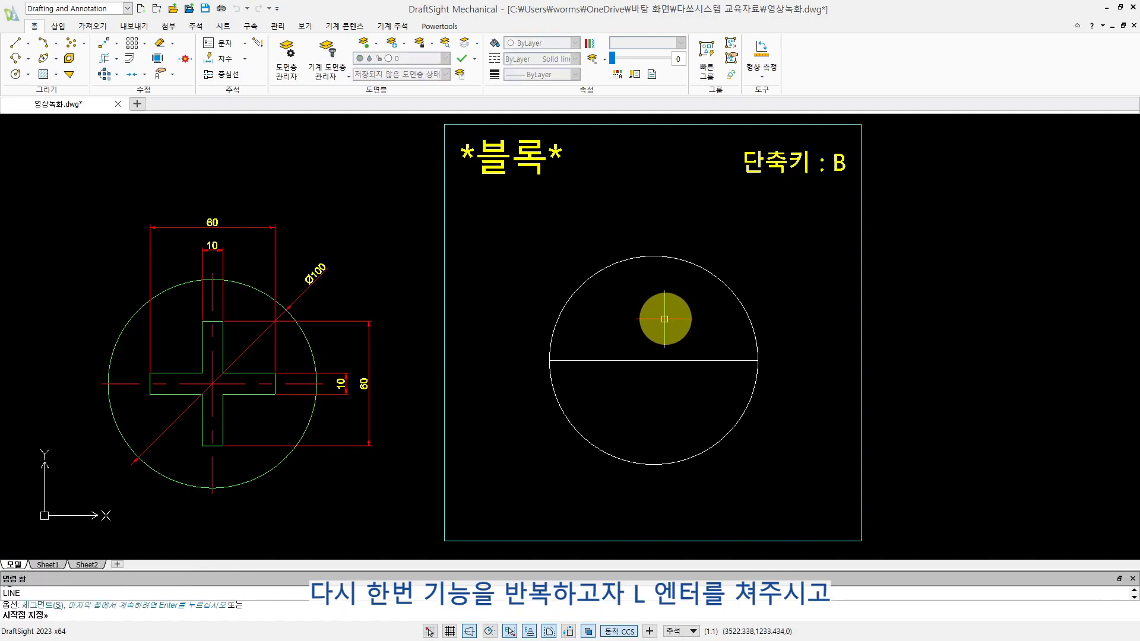
{"action": "left_click", "coordinate": [653, 256]}
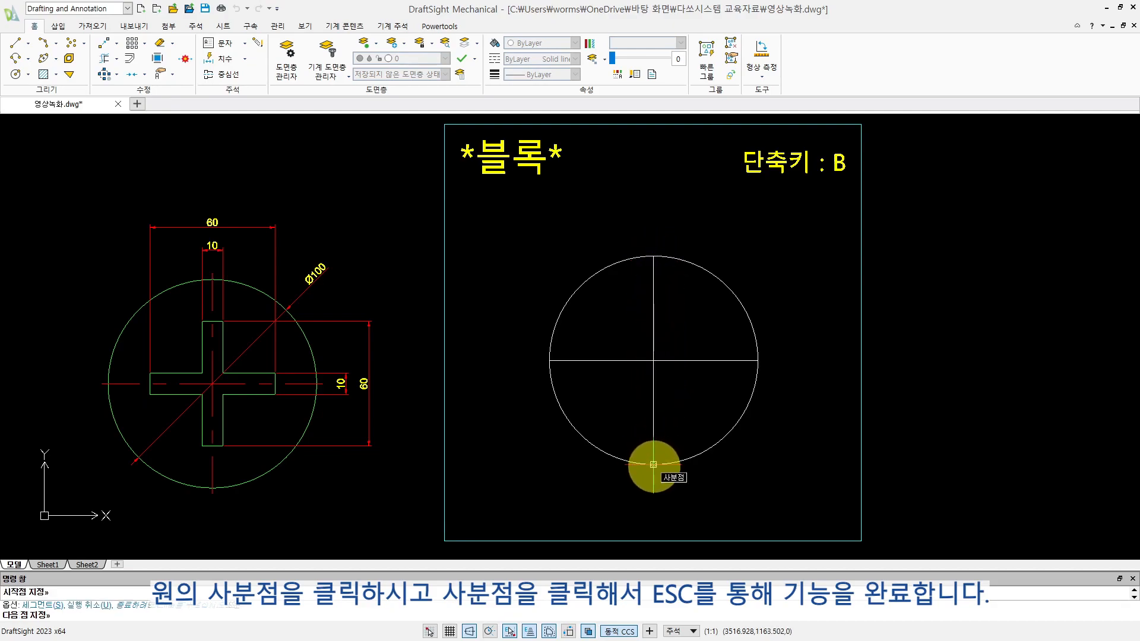
{"action": "left_click", "coordinate": [653, 465]}
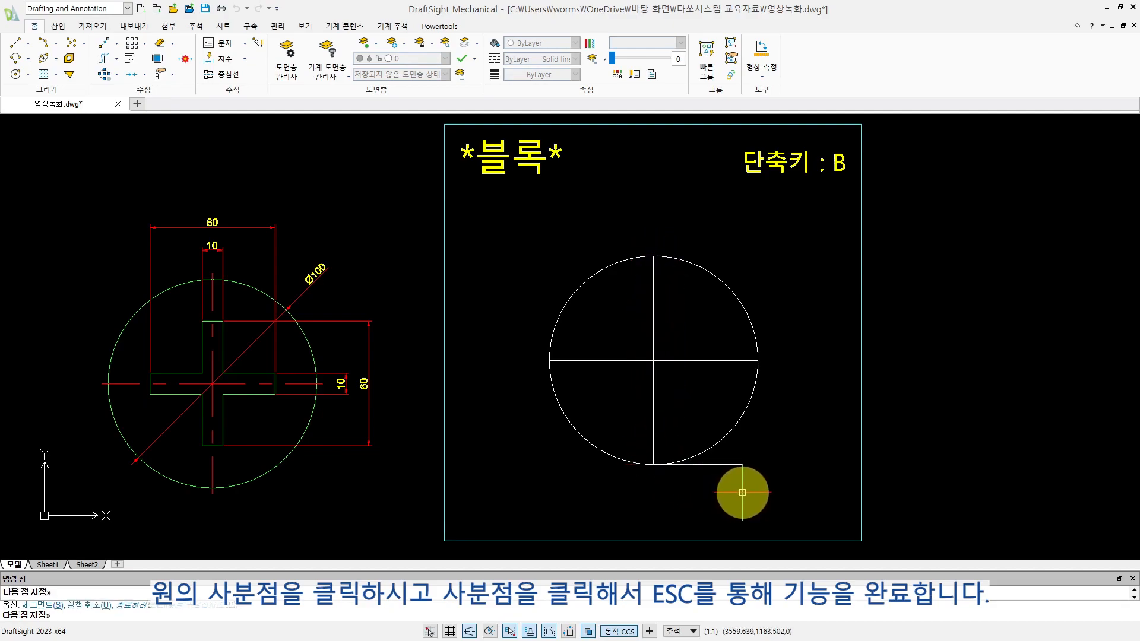
{"action": "key", "text": "Escape"}
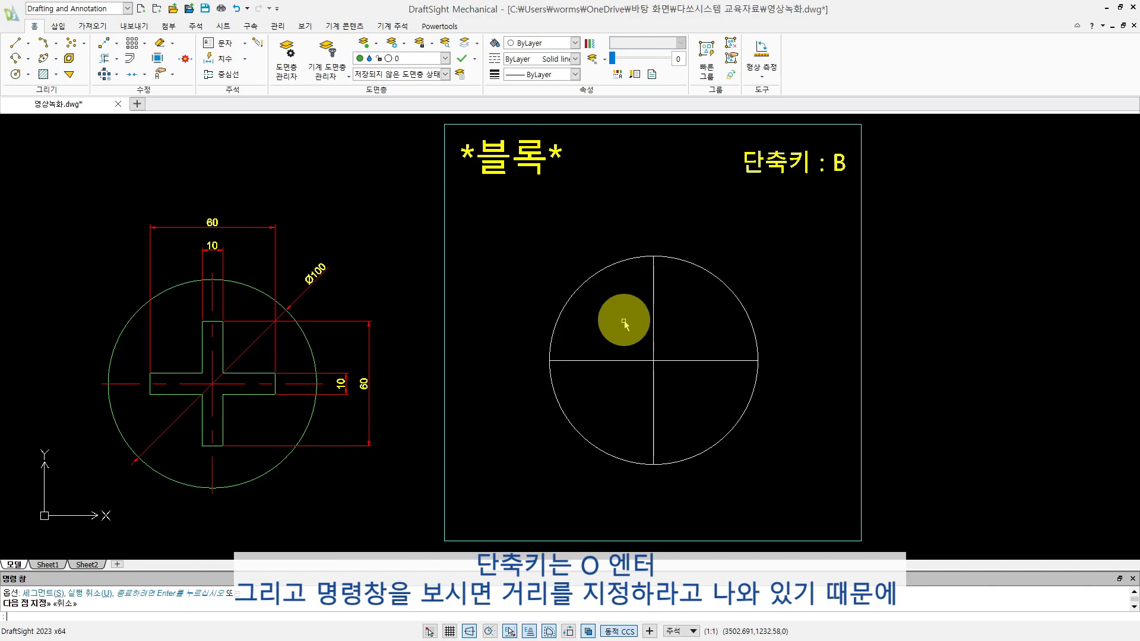
- Offset the vertical centre line 5 mm to the left and the horizontal centre line 5 mm upward
{"action": "type", "text": "o"}
{"action": "key", "text": "Return"}
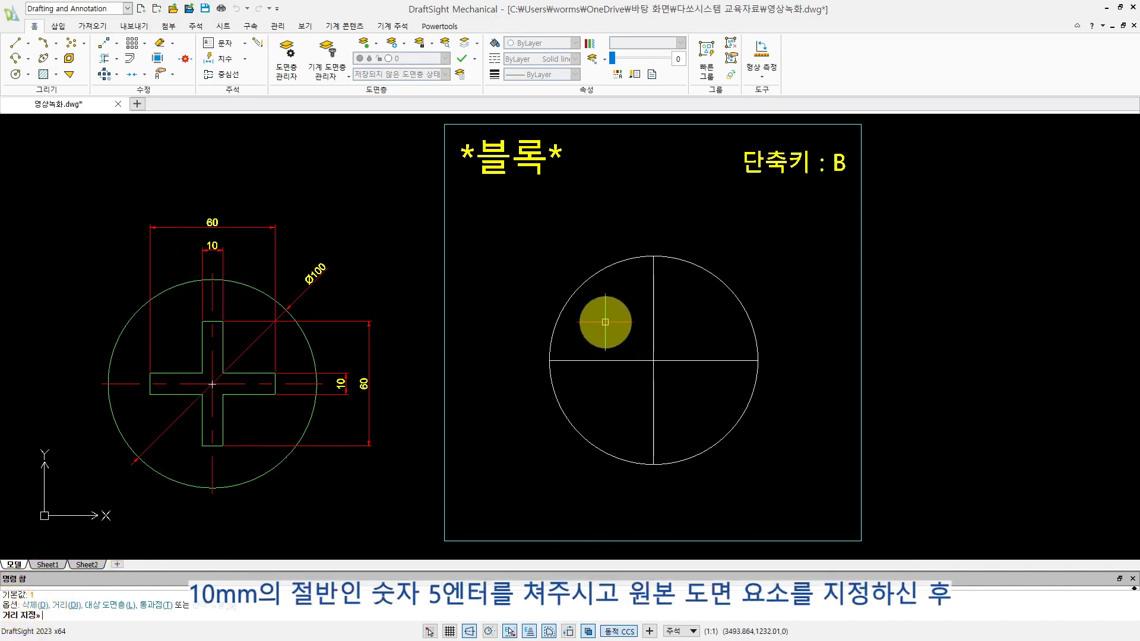
{"action": "key", "text": "Return"}
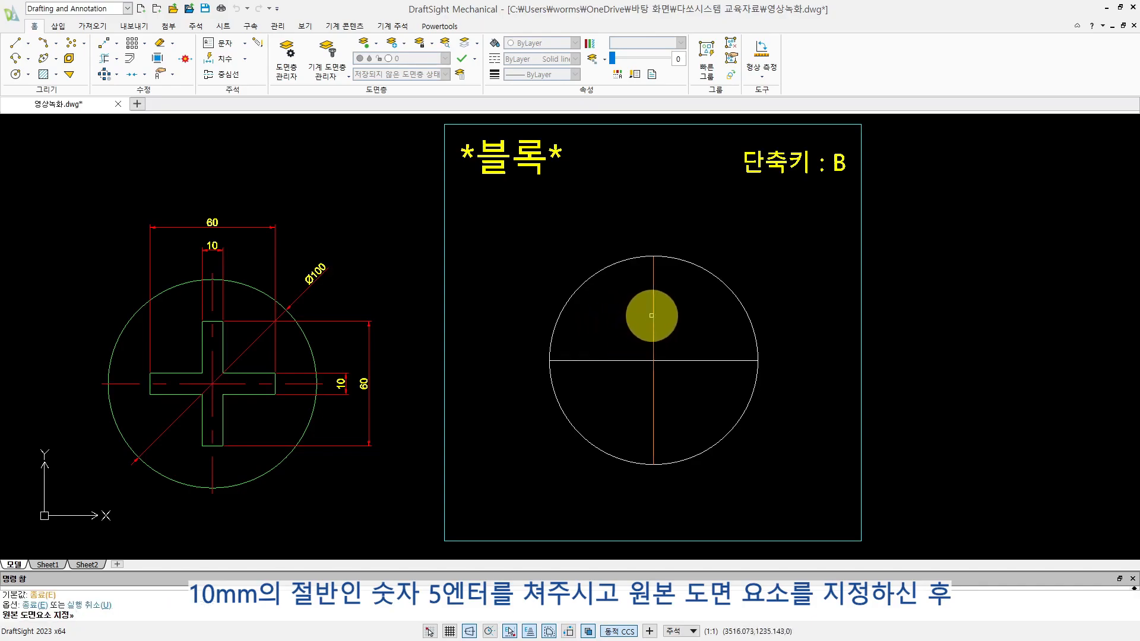
{"action": "left_click", "coordinate": [653, 319]}
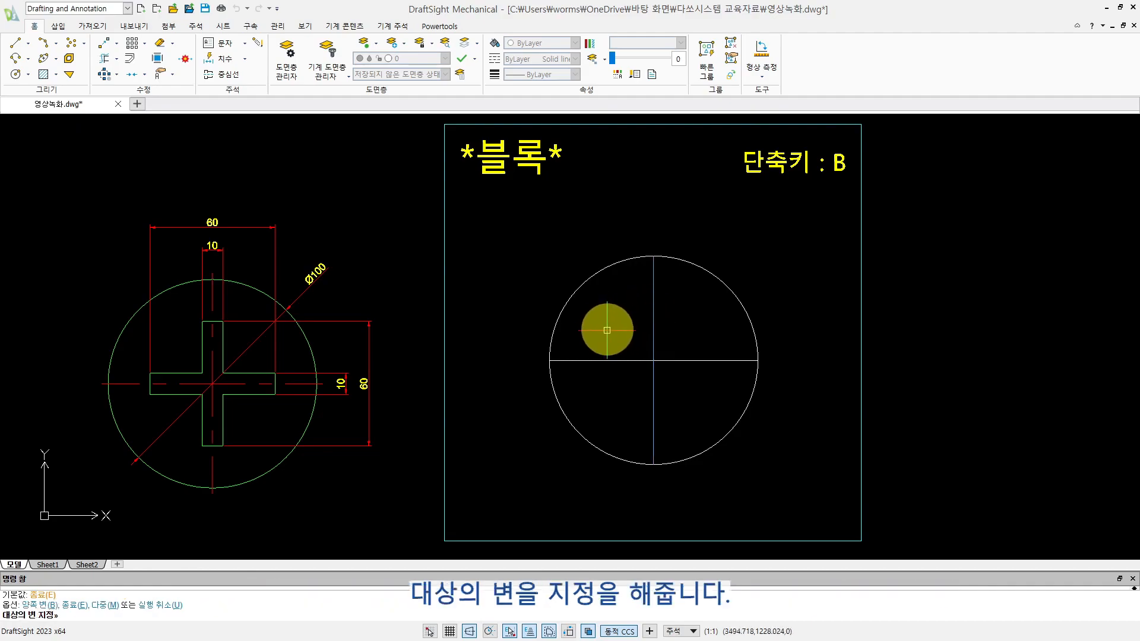
{"action": "left_click", "coordinate": [607, 330]}
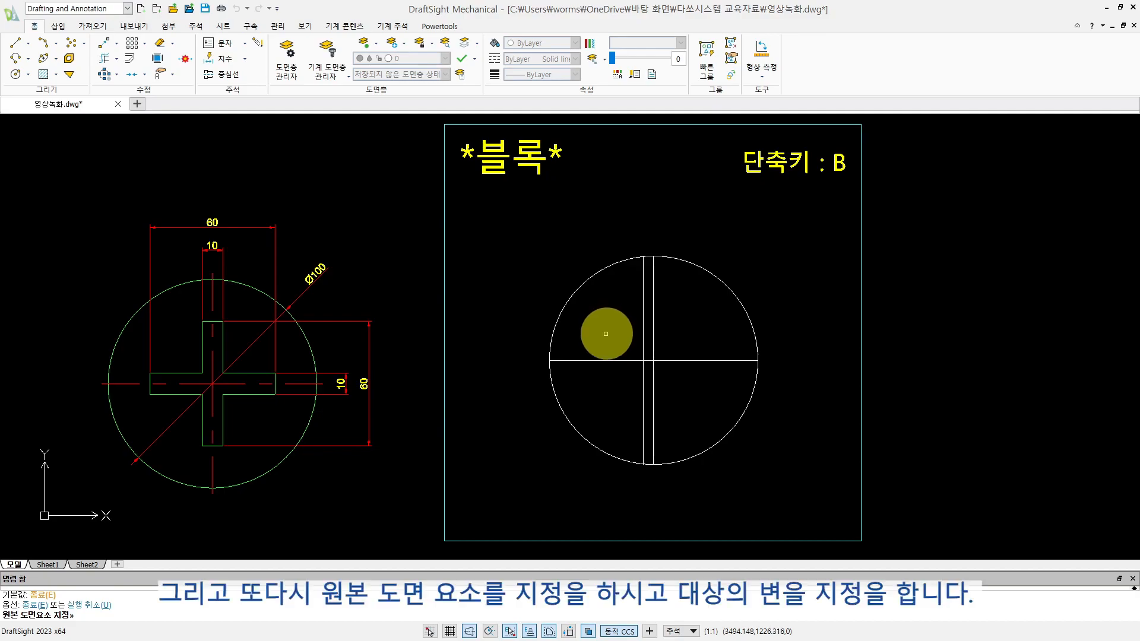
{"action": "left_click", "coordinate": [607, 360]}
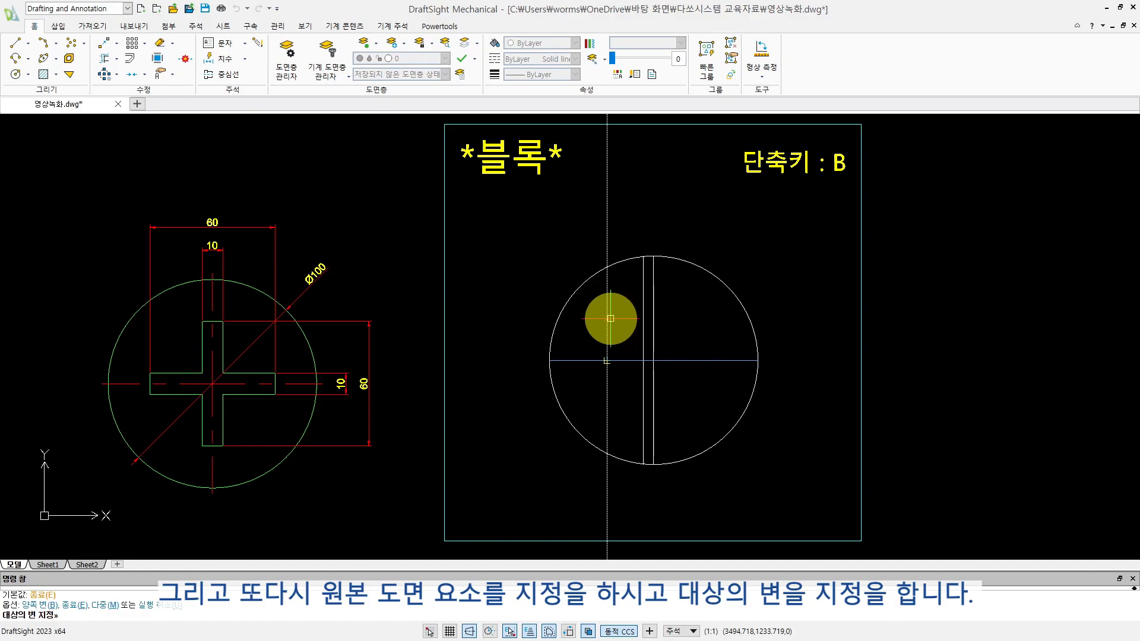
{"action": "left_click", "coordinate": [611, 319]}
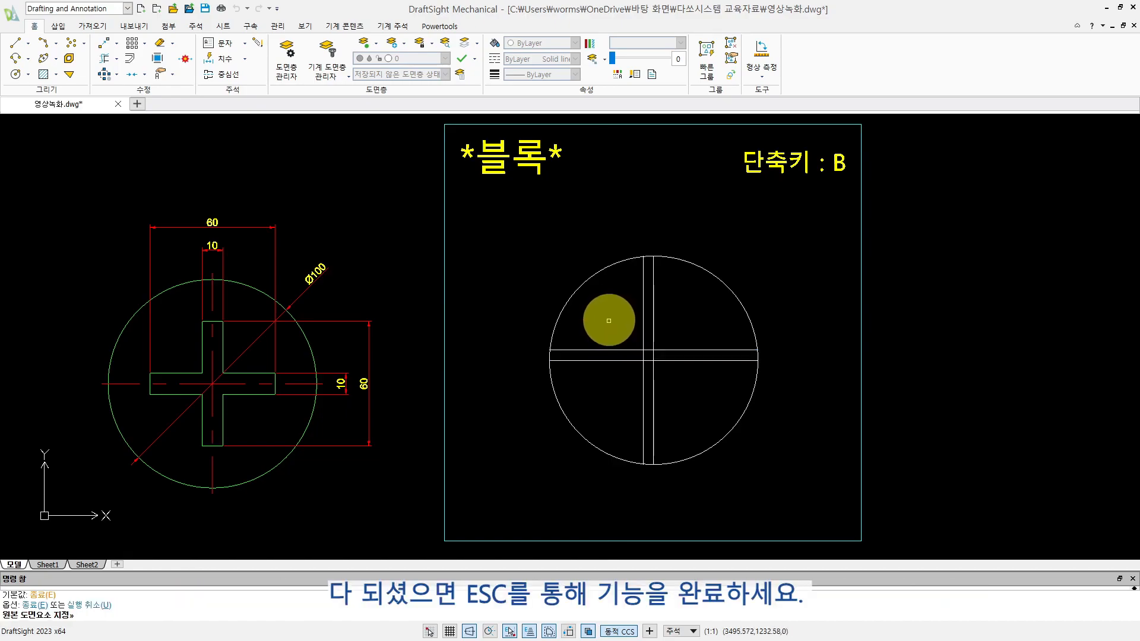
{"action": "key", "text": "Escape"}
{"action": "key", "text": "Escape"}
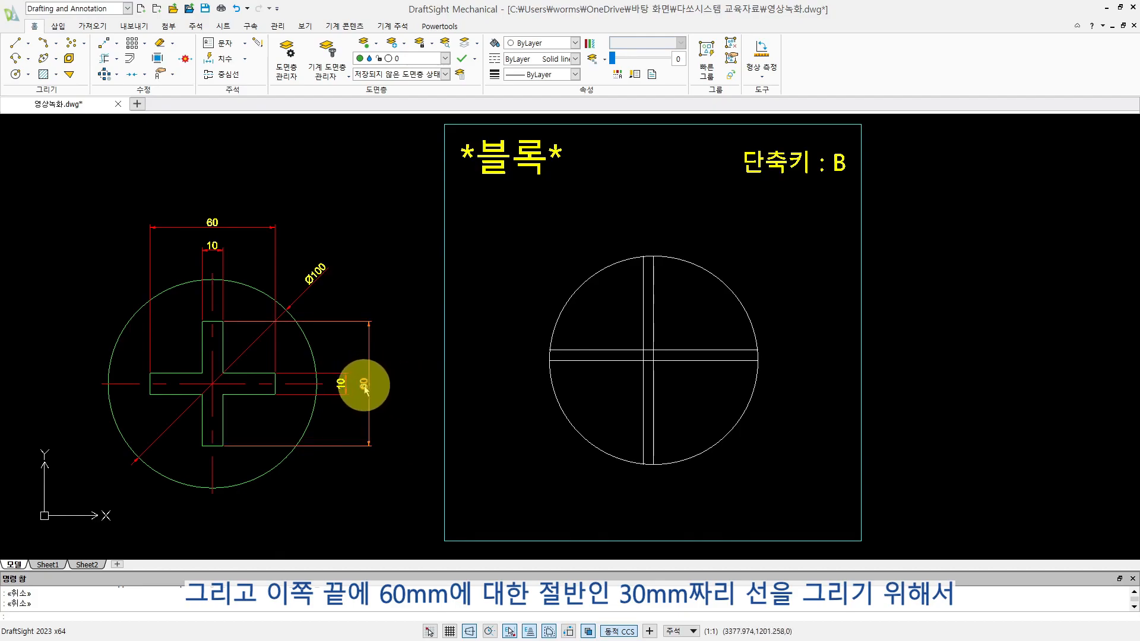
- Offset the horizontal centre line 30 mm upward and the vertical centre line 30 mm to the left
{"action": "left_click", "coordinate": [610, 379]}
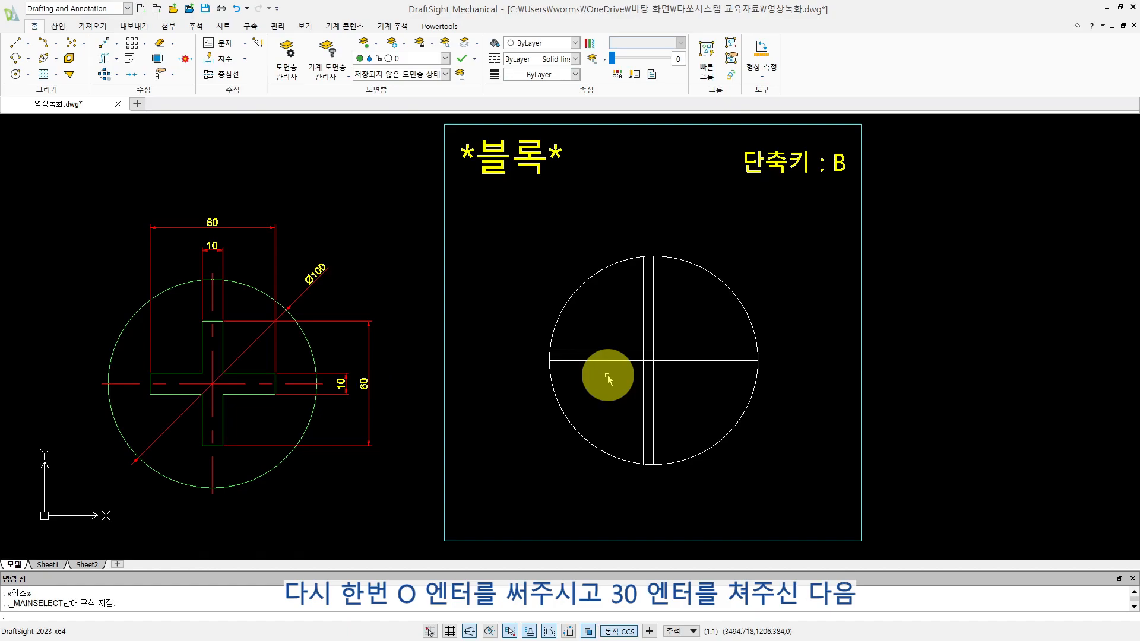
{"action": "type", "text": "O"}
{"action": "key", "text": "Return"}
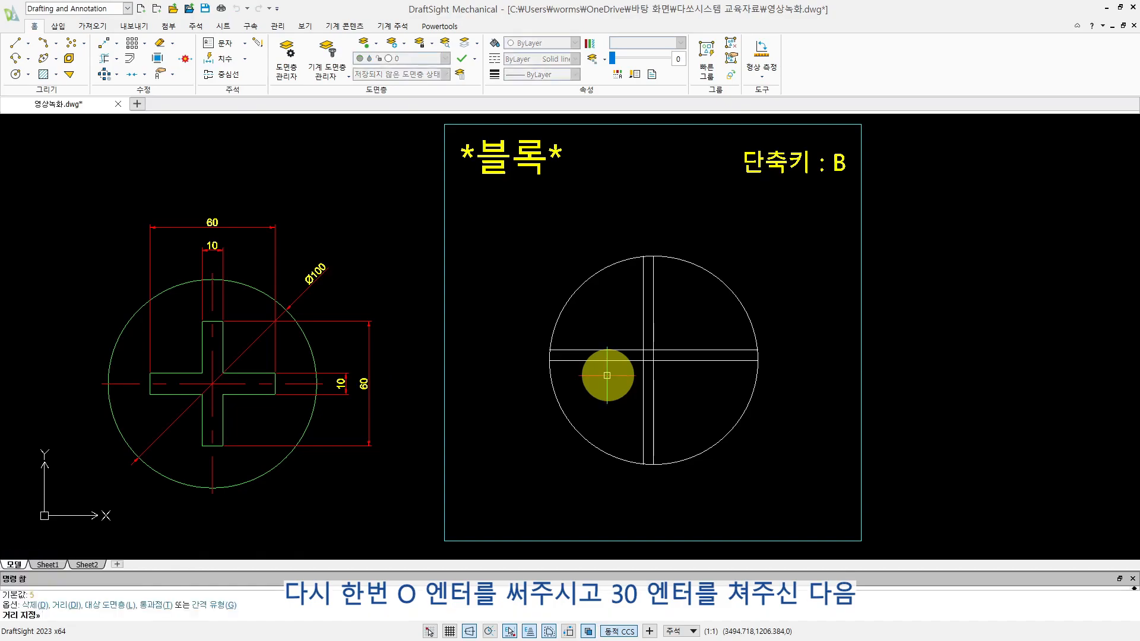
{"action": "type", "text": "30"}
{"action": "key", "text": "Return"}
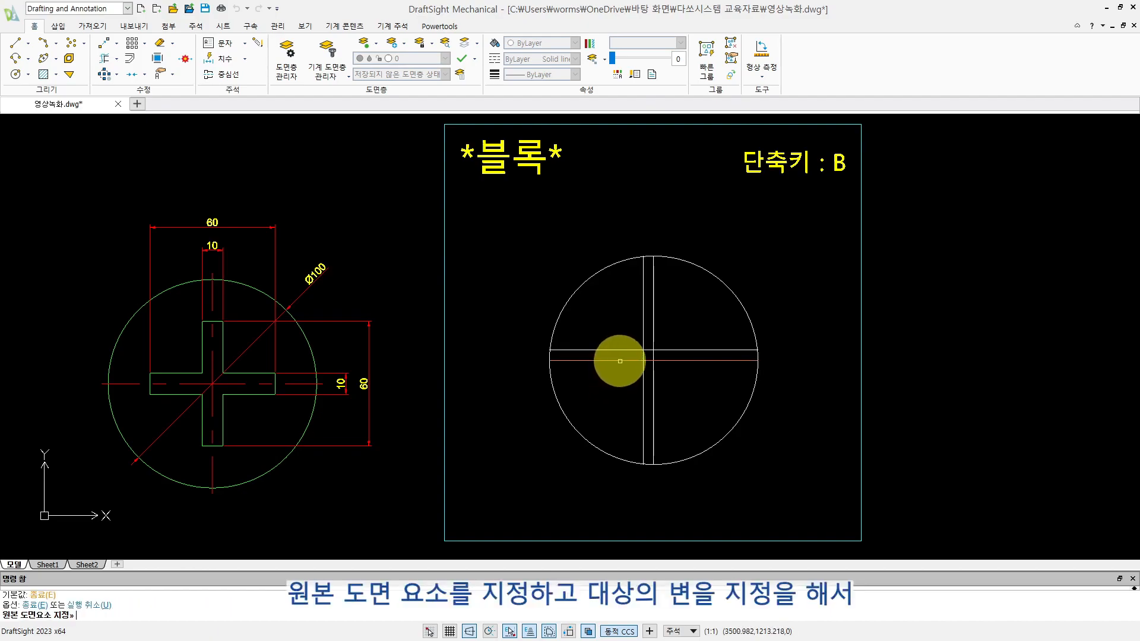
{"action": "left_click", "coordinate": [620, 361]}
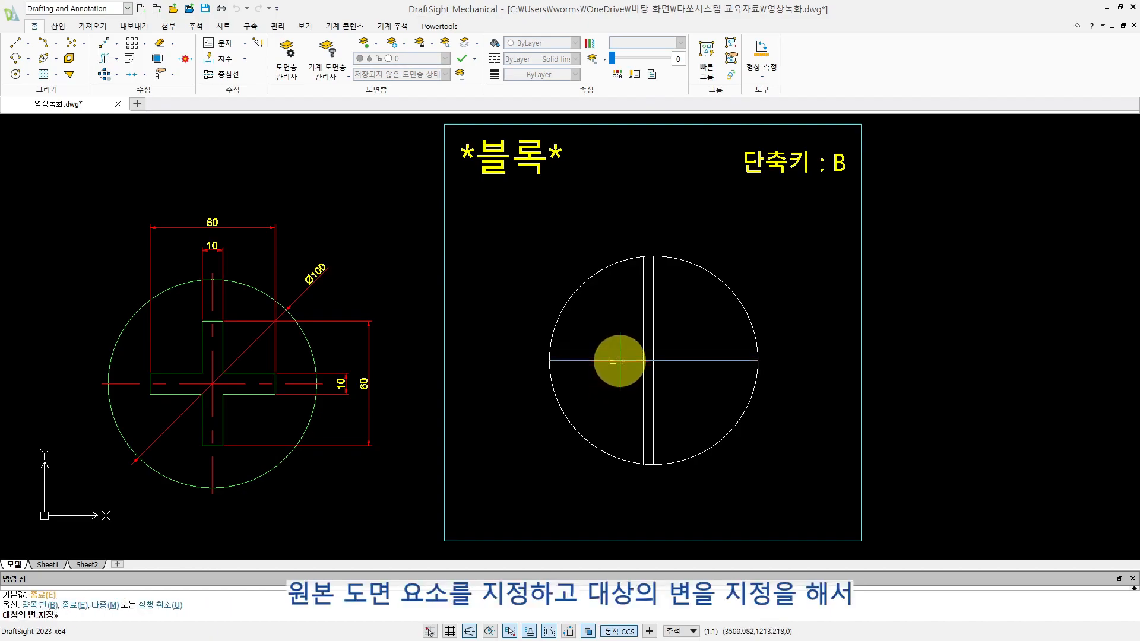
{"action": "left_click", "coordinate": [616, 297]}
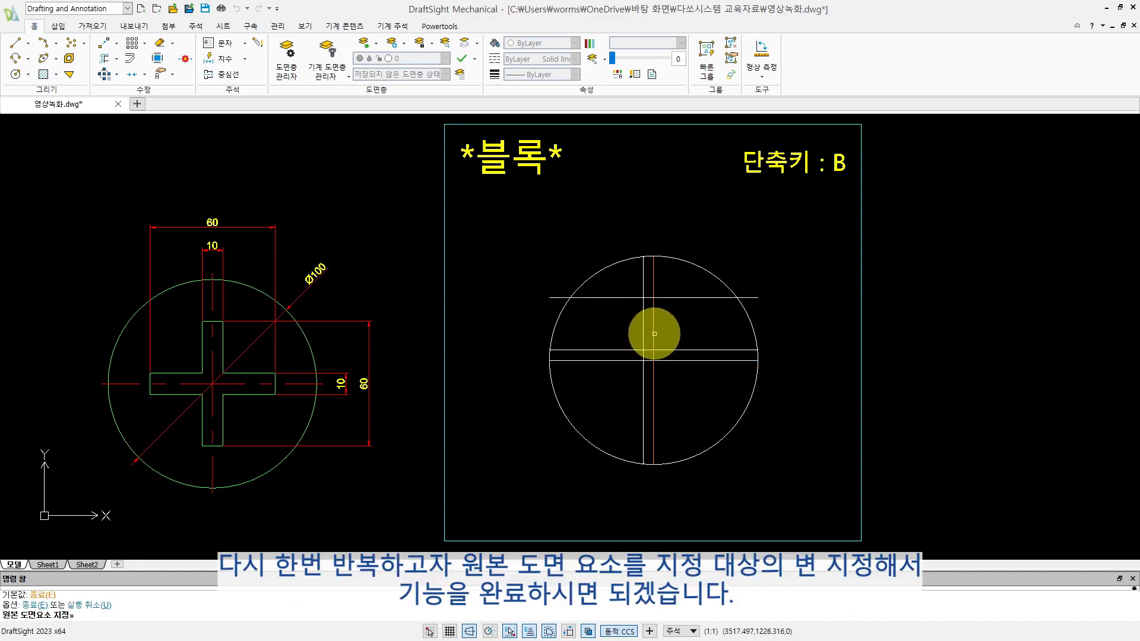
{"action": "left_click", "coordinate": [654, 333]}
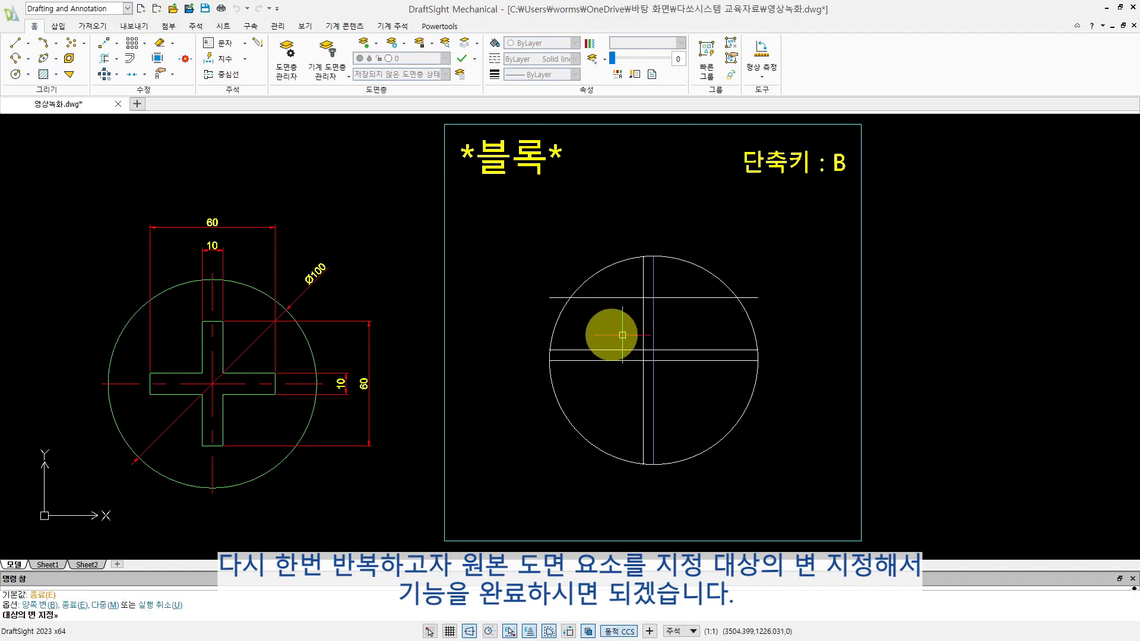
{"action": "left_click", "coordinate": [573, 339]}
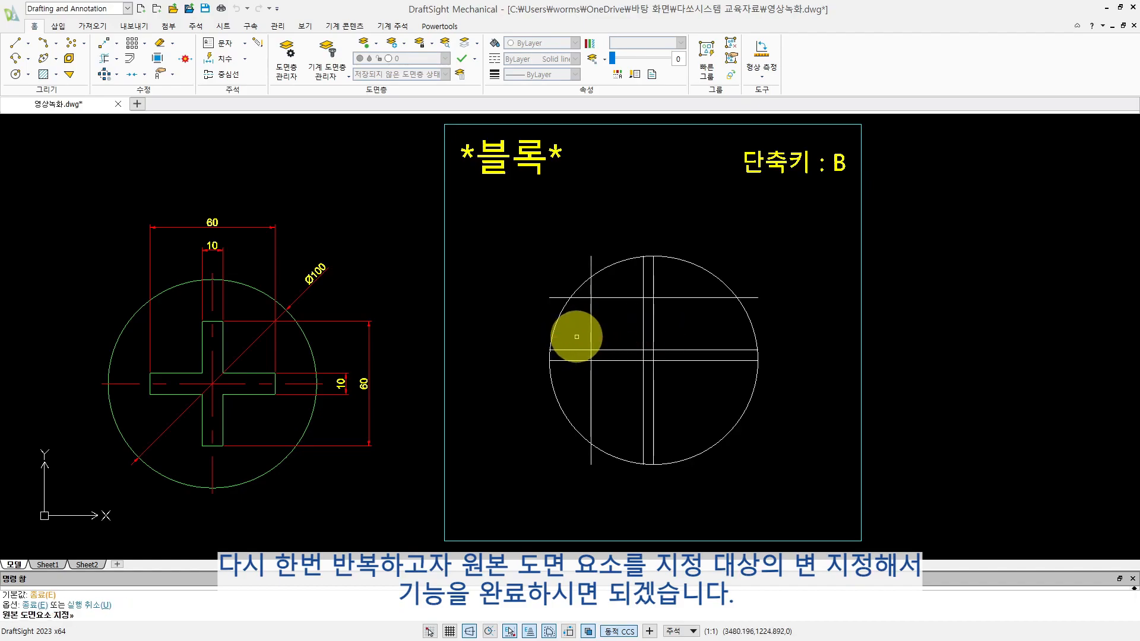
{"action": "key", "text": "Escape"}
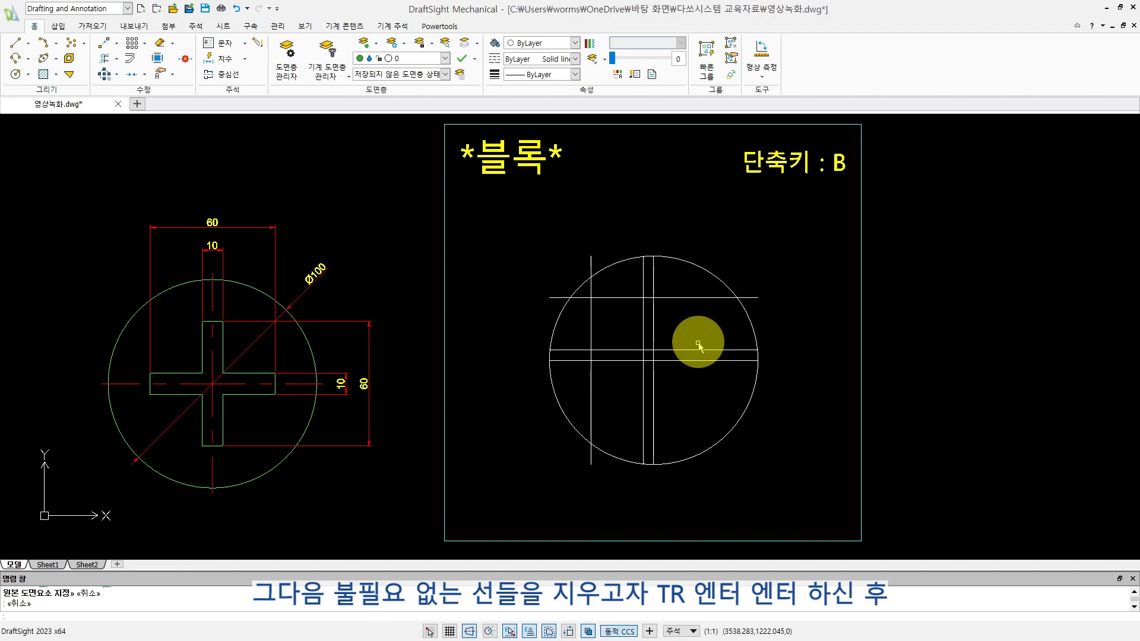
- Trim the offset lines' excess above and left of the cross's upper-left quarter, and the upper horizontal line right of the vertical centre line
{"action": "type", "text": "Tr"}
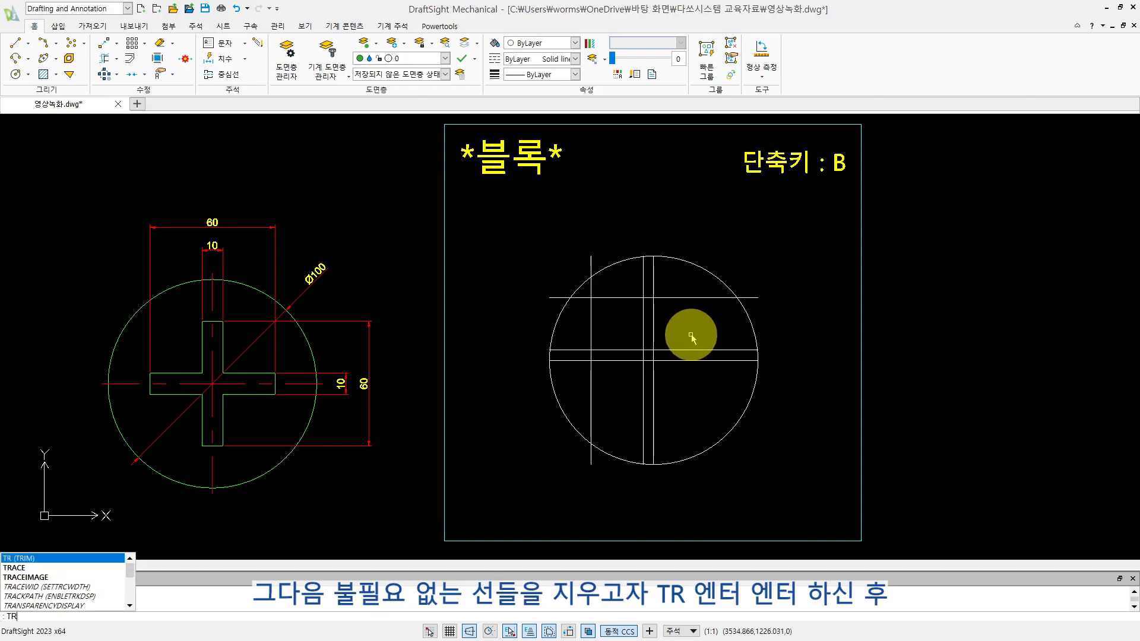
{"action": "key", "text": "Return"}
{"action": "key", "text": "Return"}
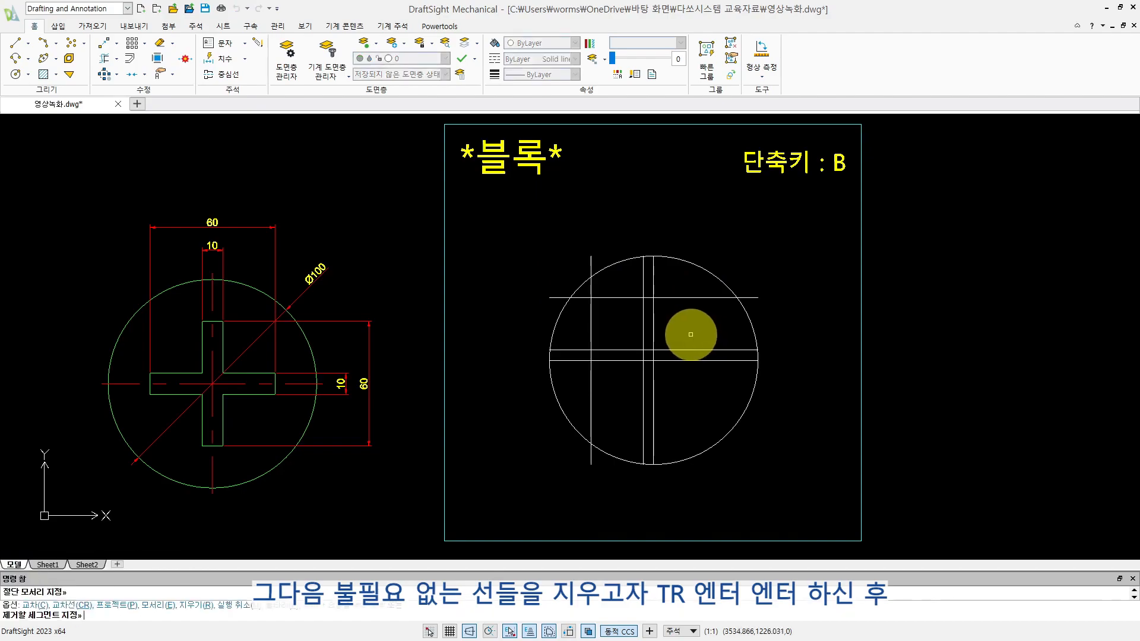
{"action": "left_click", "coordinate": [591, 268]}
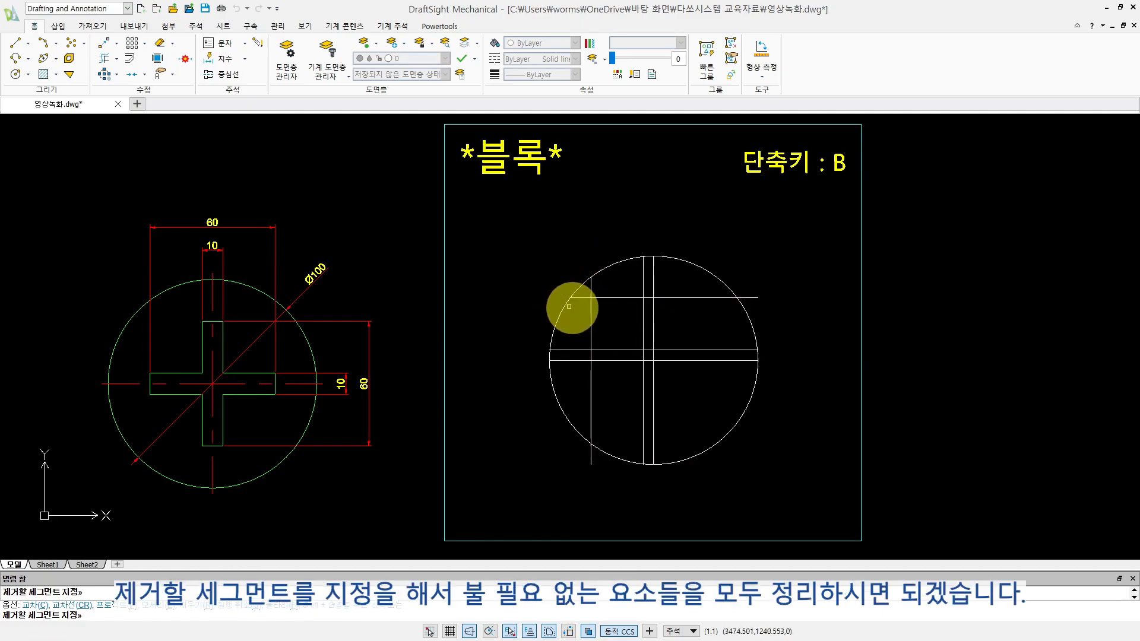
{"action": "left_click", "coordinate": [580, 297]}
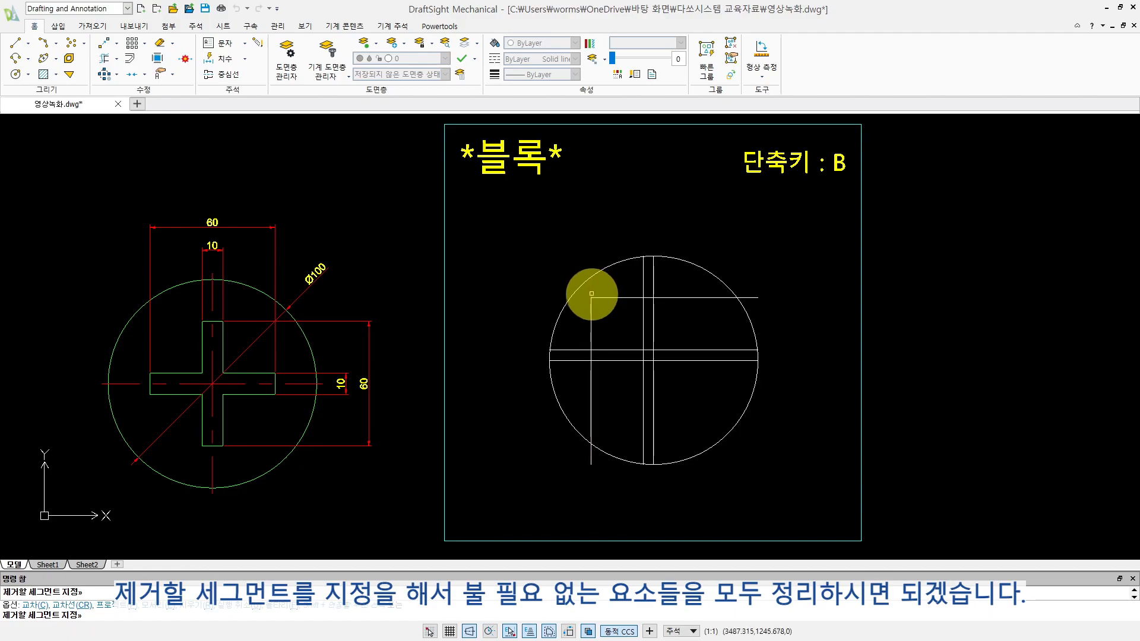
{"action": "left_click", "coordinate": [618, 298]}
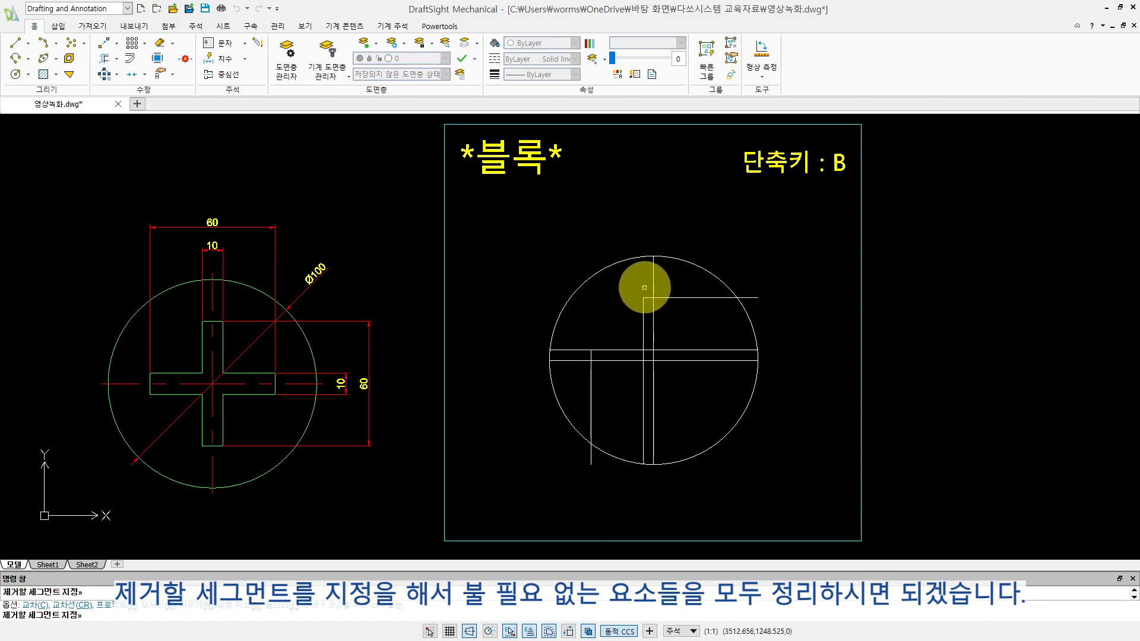
{"action": "left_click", "coordinate": [643, 278]}
{"action": "left_click", "coordinate": [706, 298]}
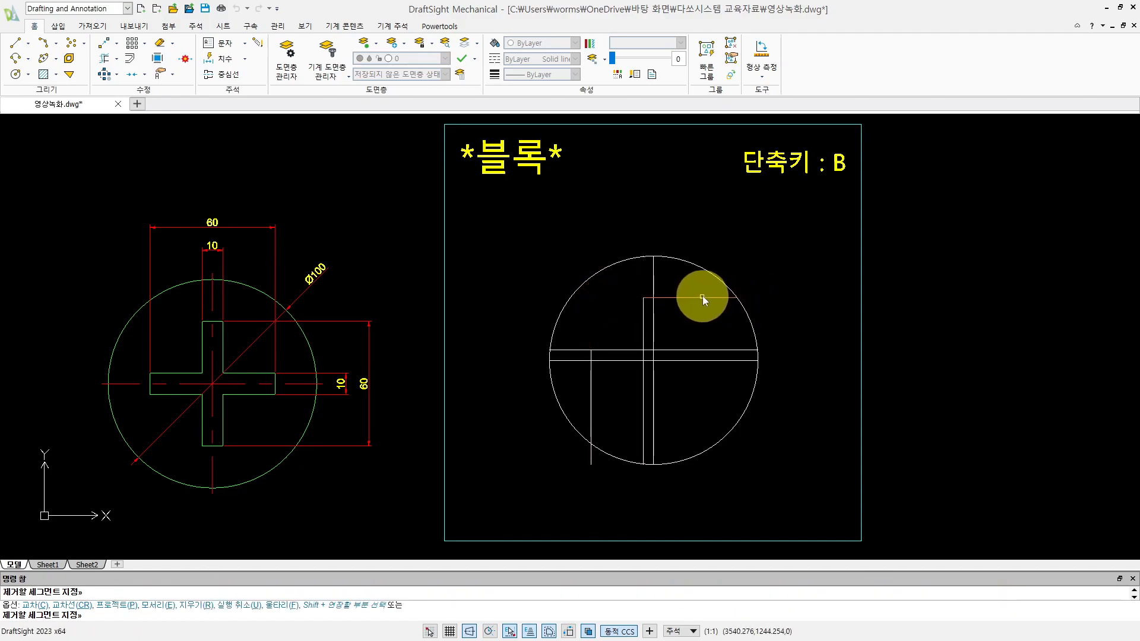
- Trim the remaining inner and lower offset-line segments, leaving only the cross's stepped upper-left quarter outline between the centre lines
{"action": "left_click", "coordinate": [664, 350]}
{"action": "left_click", "coordinate": [649, 350]}
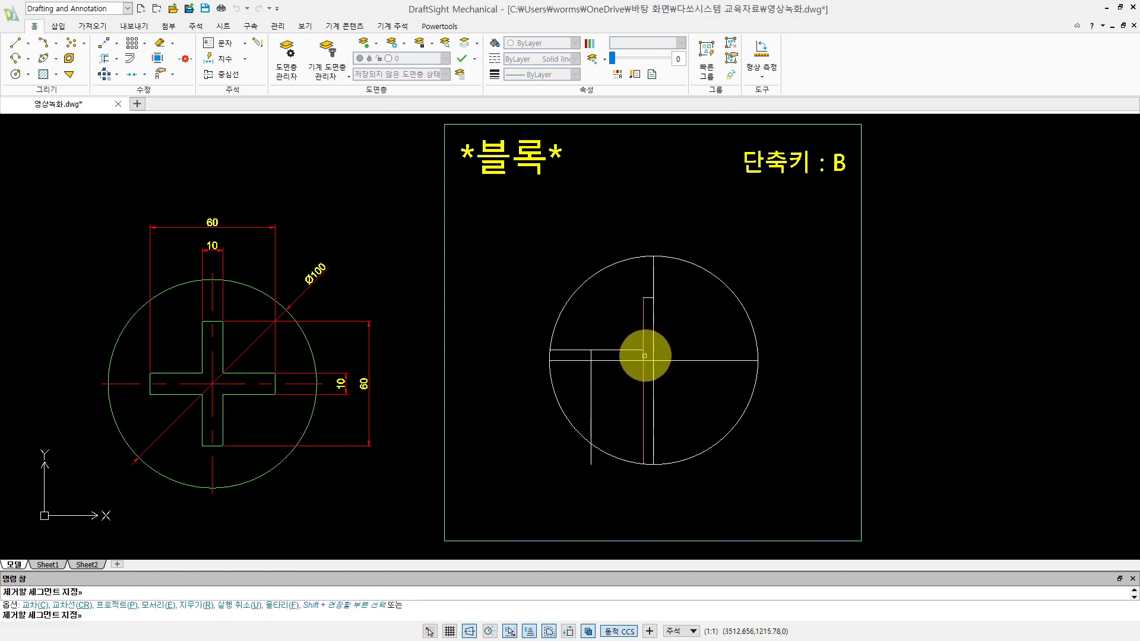
{"action": "left_click", "coordinate": [644, 356]}
{"action": "left_click", "coordinate": [576, 350]}
{"action": "left_click", "coordinate": [589, 451]}
{"action": "left_click", "coordinate": [590, 440]}
{"action": "left_click", "coordinate": [644, 430]}
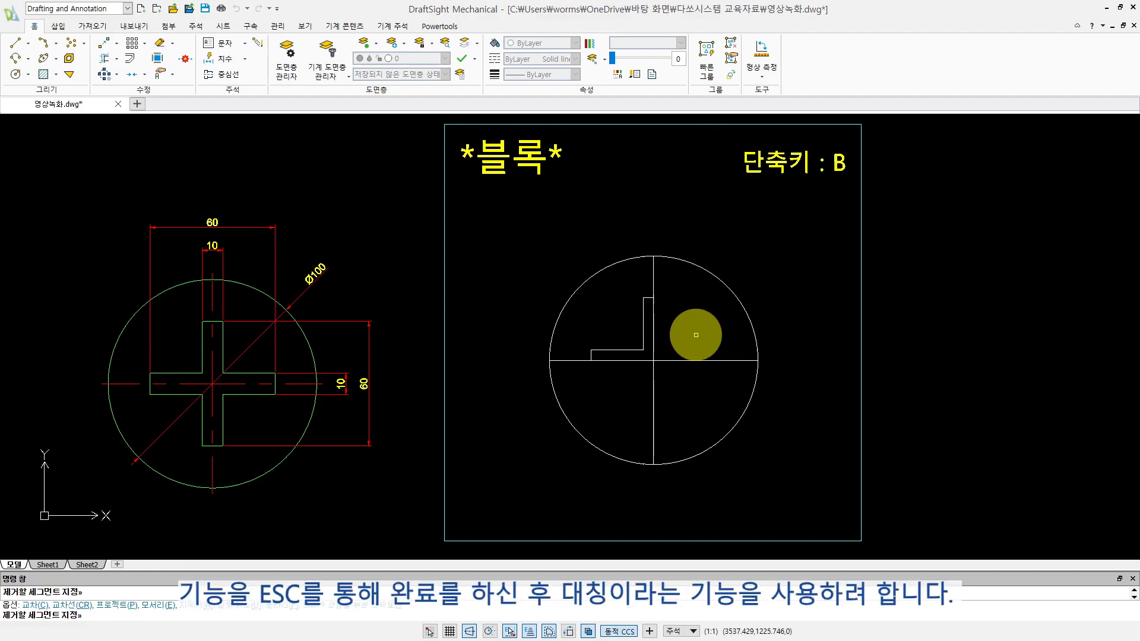
{"action": "key", "text": "Escape"}
{"action": "left_click", "coordinate": [694, 334]}
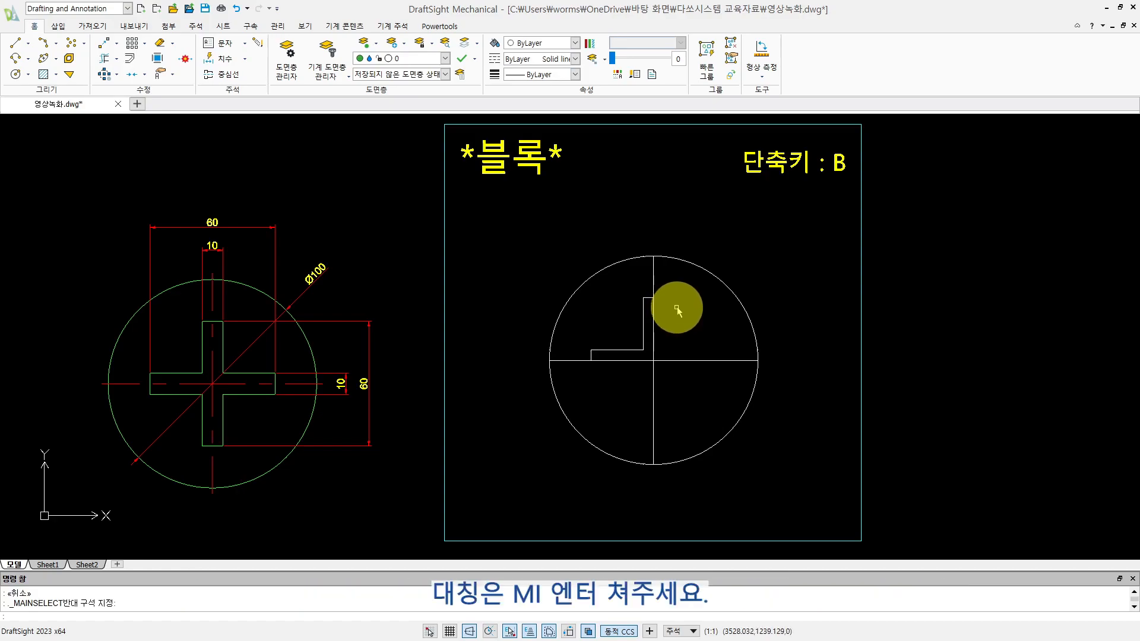
- Mirror the upper-left quarter outline across the vertical centre line, keeping the source entities
{"action": "type", "text": "MI"}
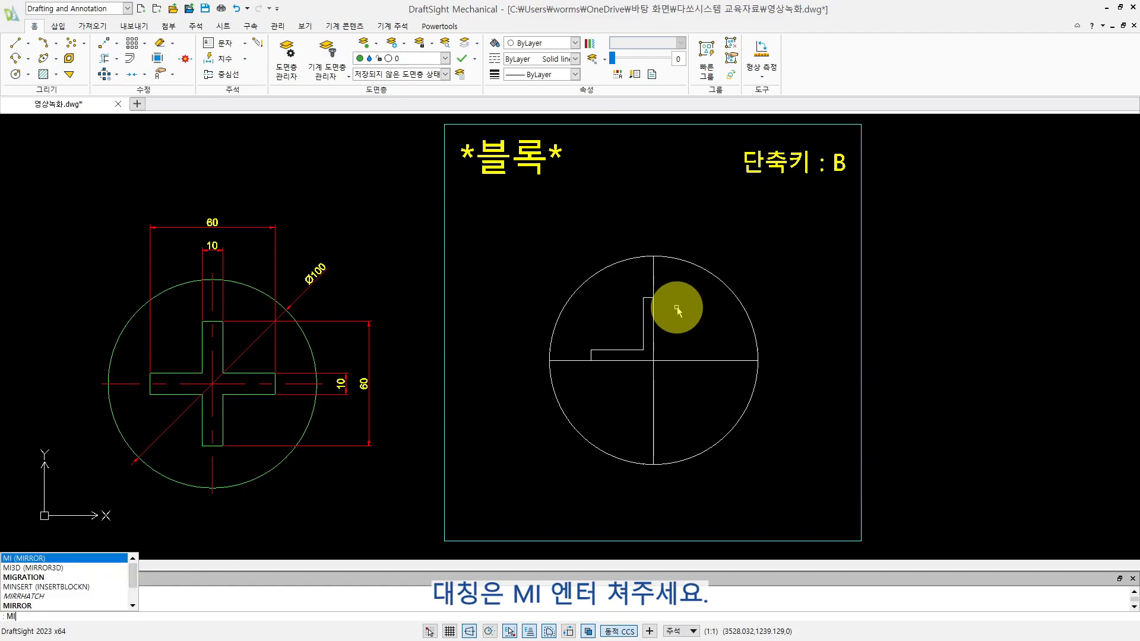
{"action": "key", "text": "Return"}
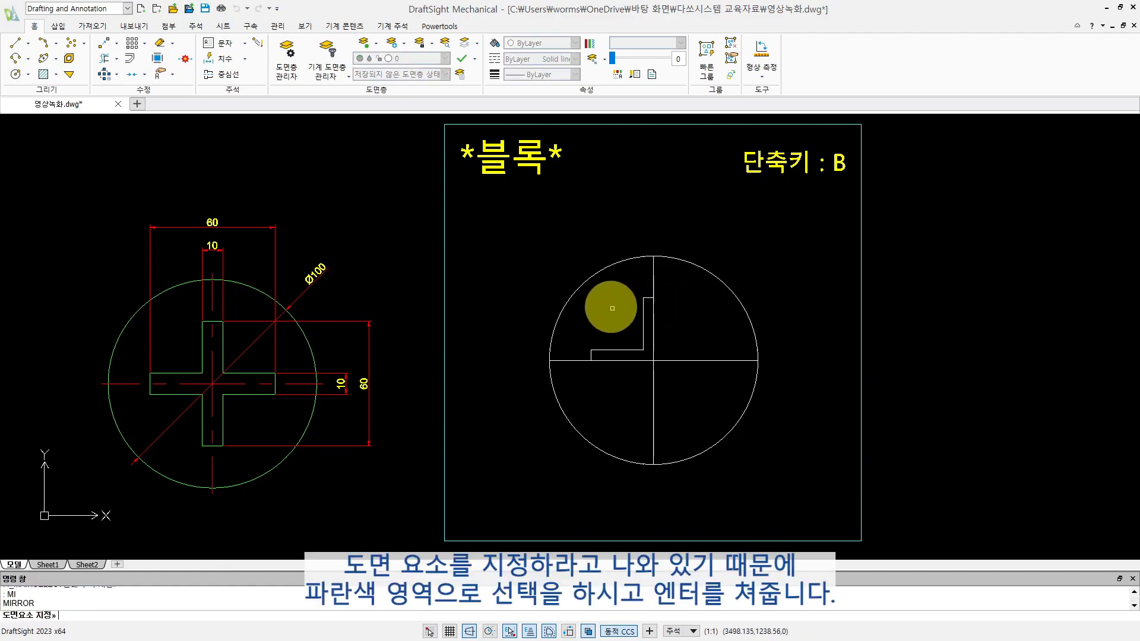
{"action": "left_click_drag", "start_coordinate": [569, 276], "coordinate": [676, 389]}
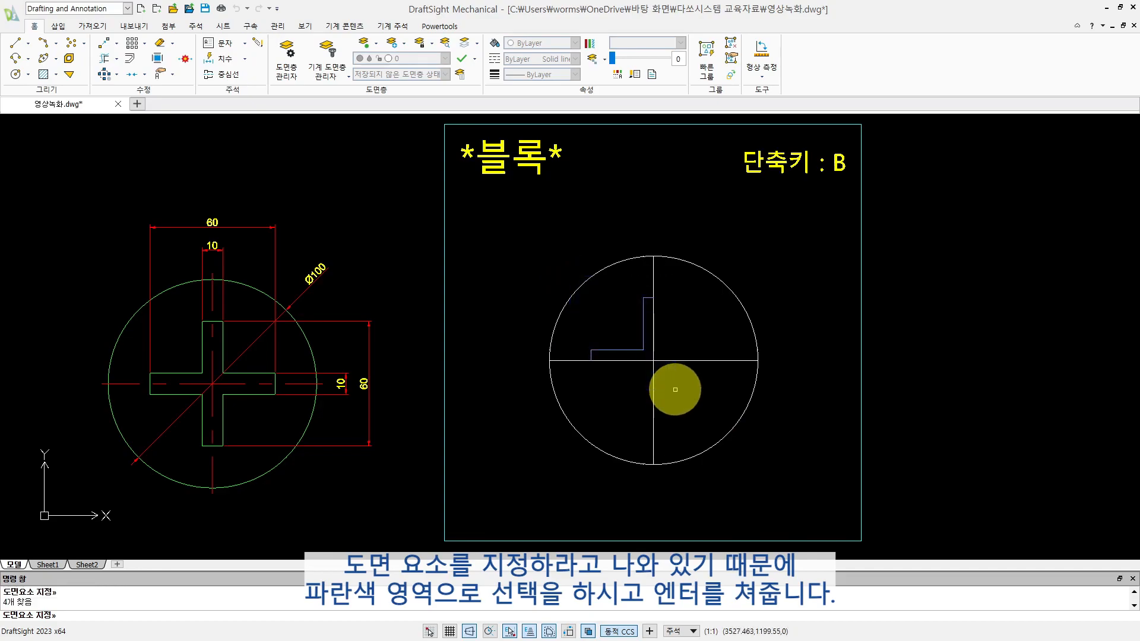
{"action": "key", "text": "Return"}
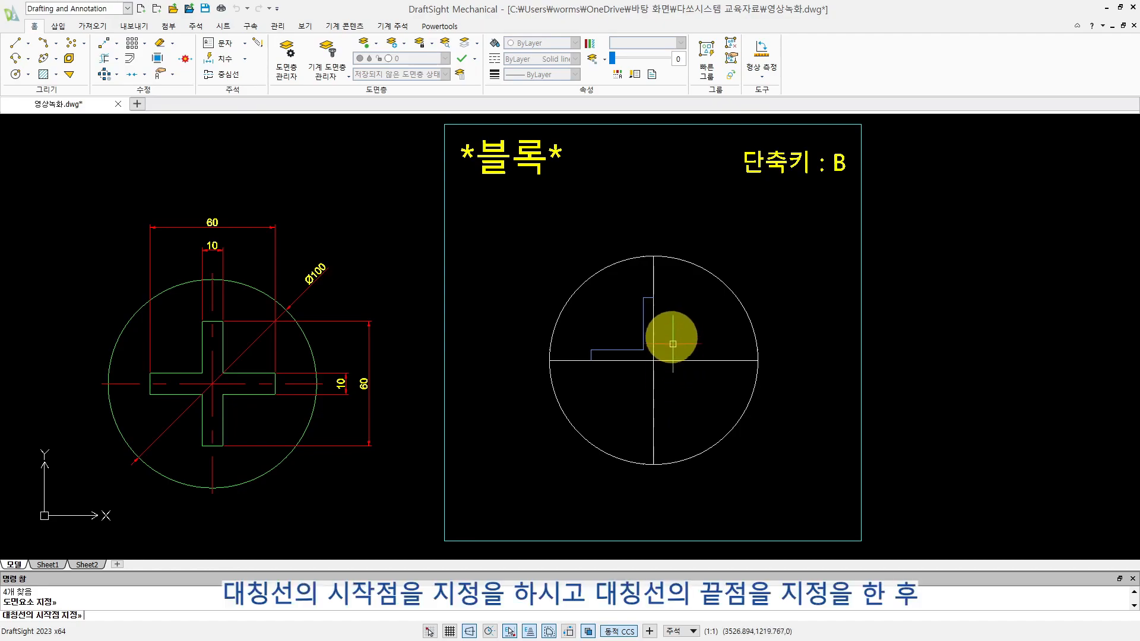
{"action": "left_click", "coordinate": [653, 259]}
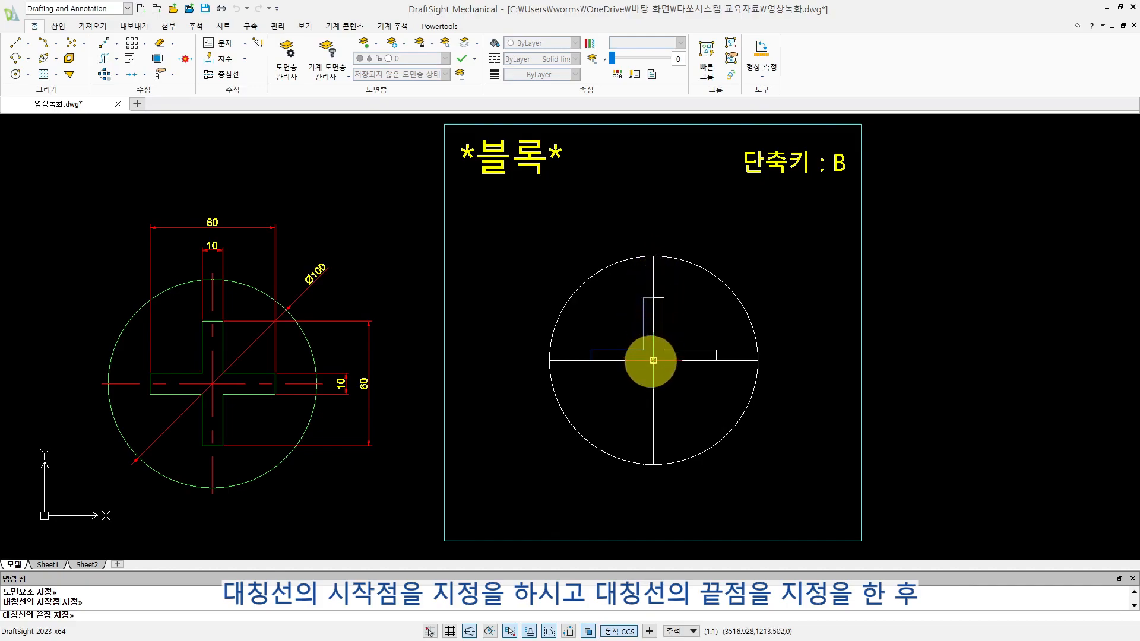
{"action": "left_click", "coordinate": [653, 359]}
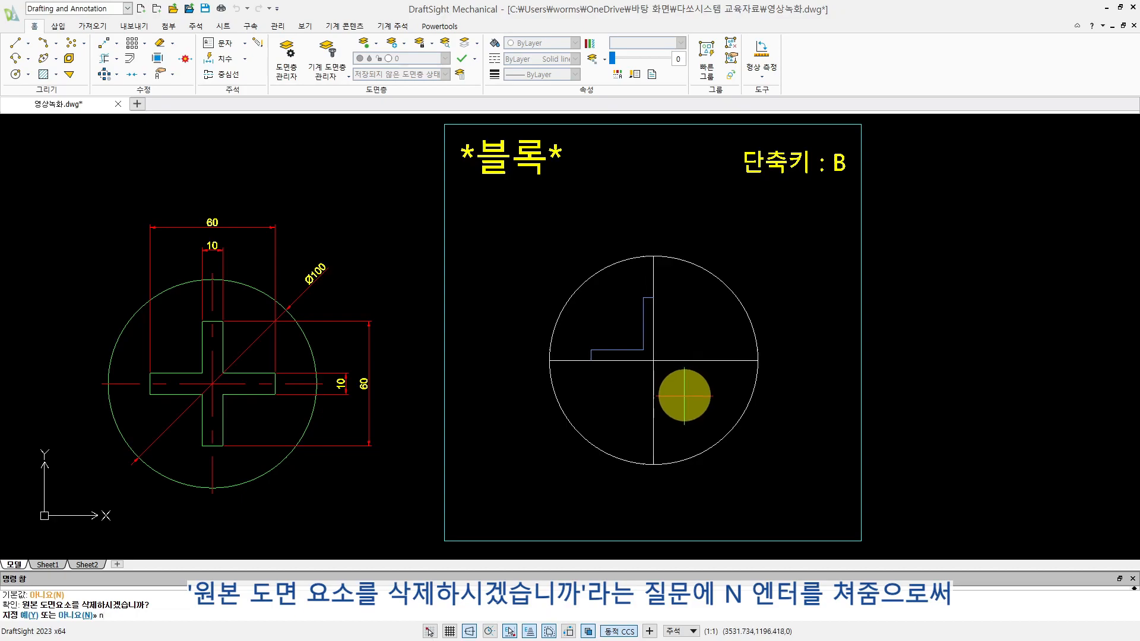
{"action": "key", "text": "Return"}
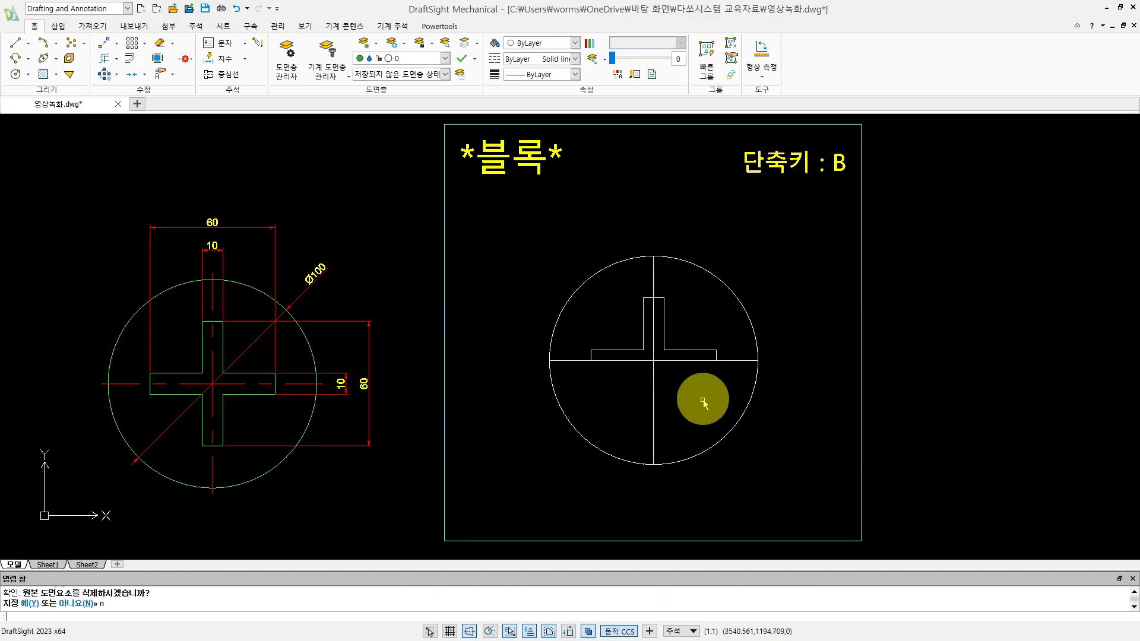
- Mirror the cross's upper half across the horizontal centre line, keeping the source entities
{"action": "type", "text": "i"}
{"action": "key", "text": "Return"}
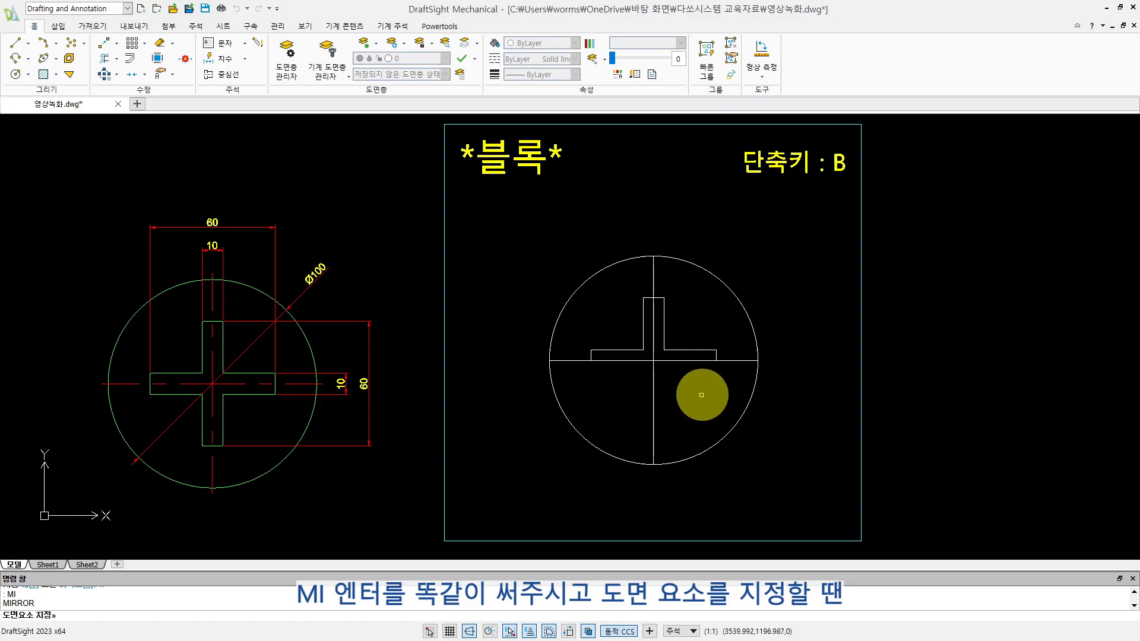
{"action": "left_click", "coordinate": [564, 273]}
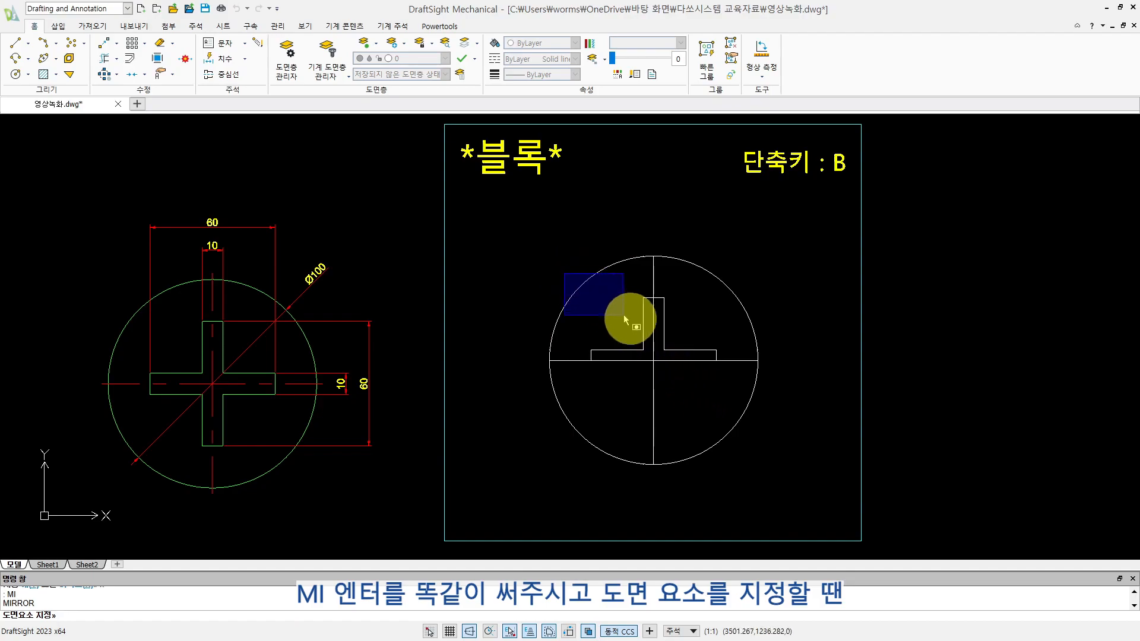
{"action": "left_click", "coordinate": [732, 383]}
{"action": "key", "text": "Return"}
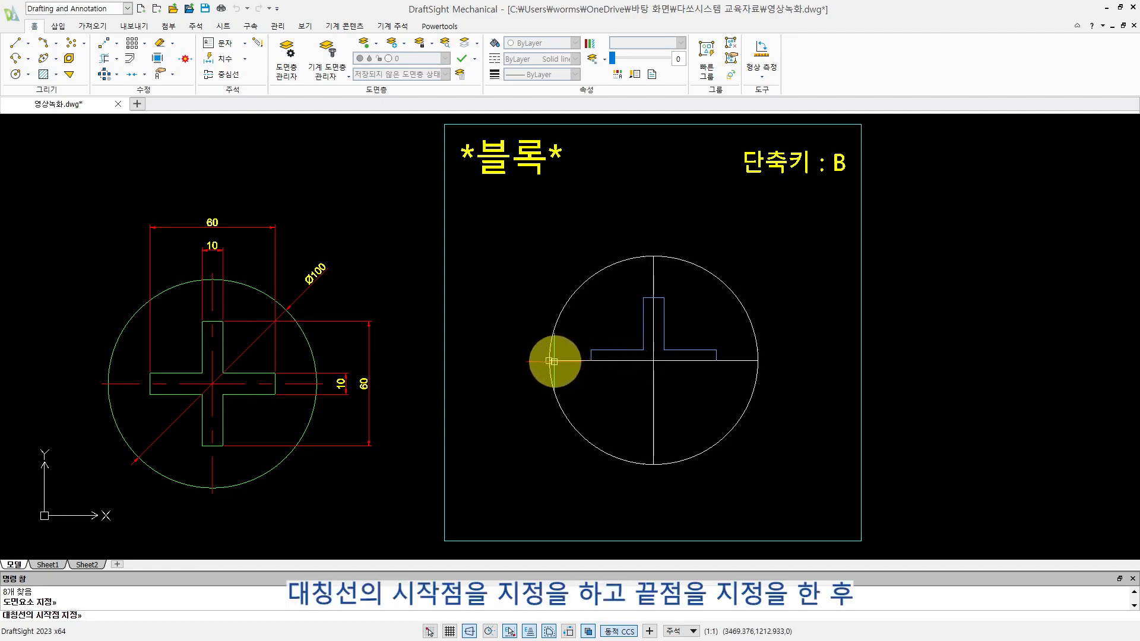
{"action": "left_click", "coordinate": [551, 361]}
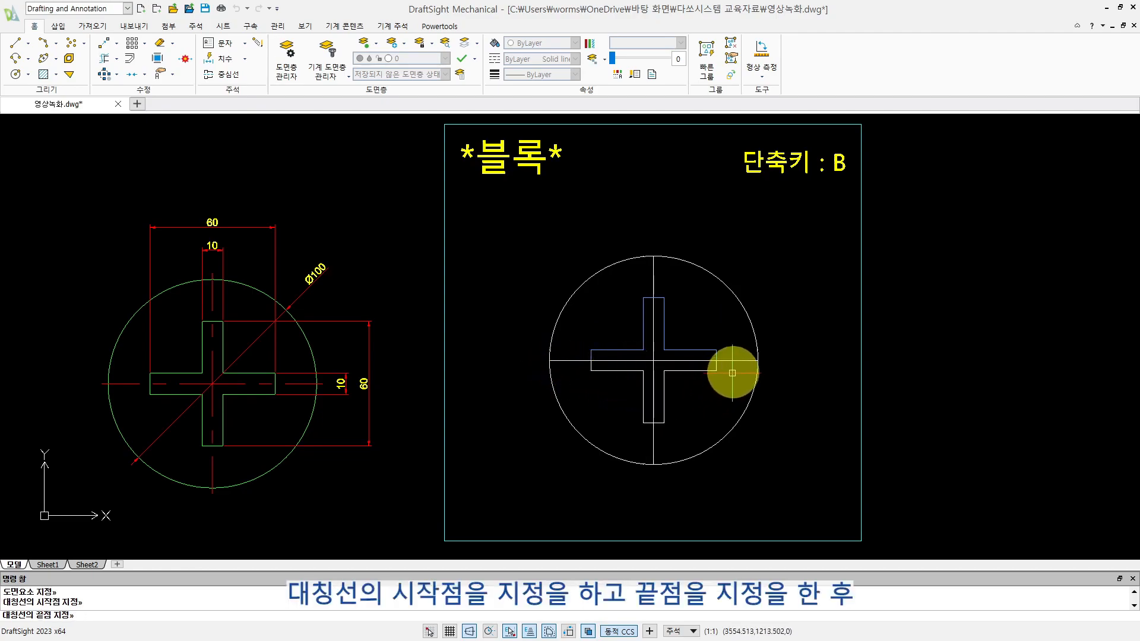
{"action": "left_click", "coordinate": [754, 360]}
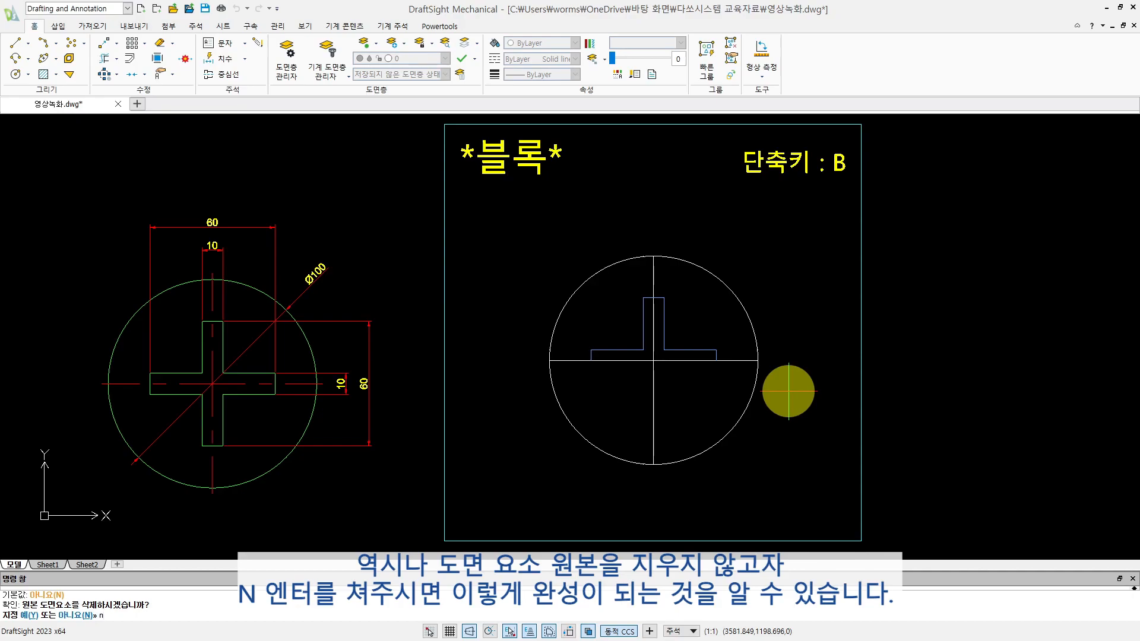
{"action": "type", "text": "n"}
{"action": "key", "text": "Return"}
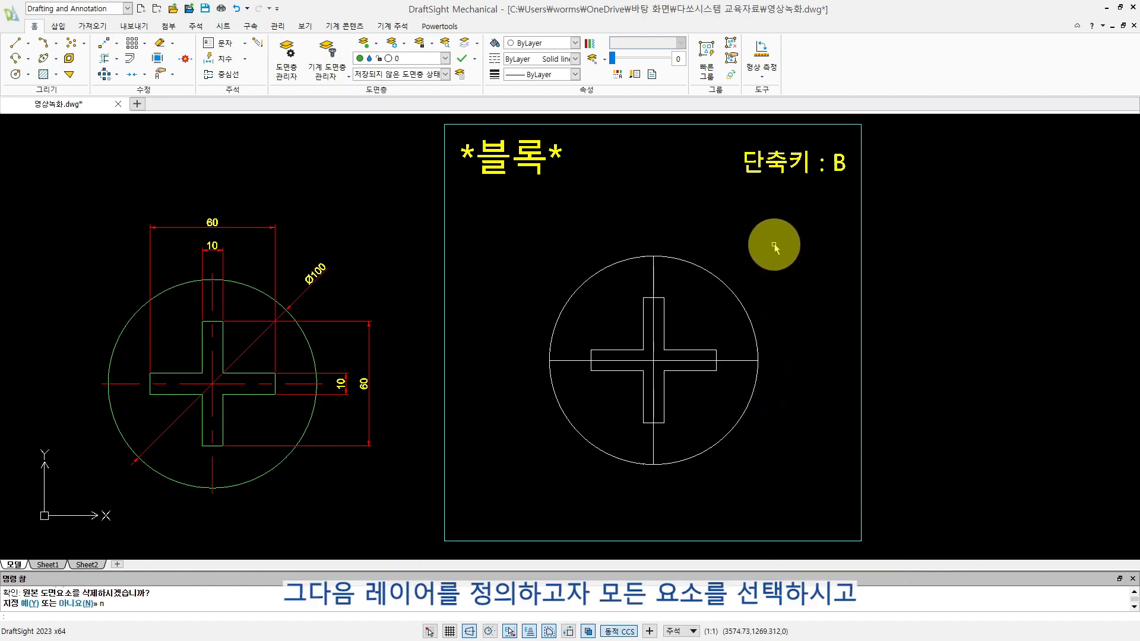
- Move the circle, the cross and both centre lines to the 외형선 layer
{"action": "left_click_drag", "start_coordinate": [773, 244], "coordinate": [530, 485]}
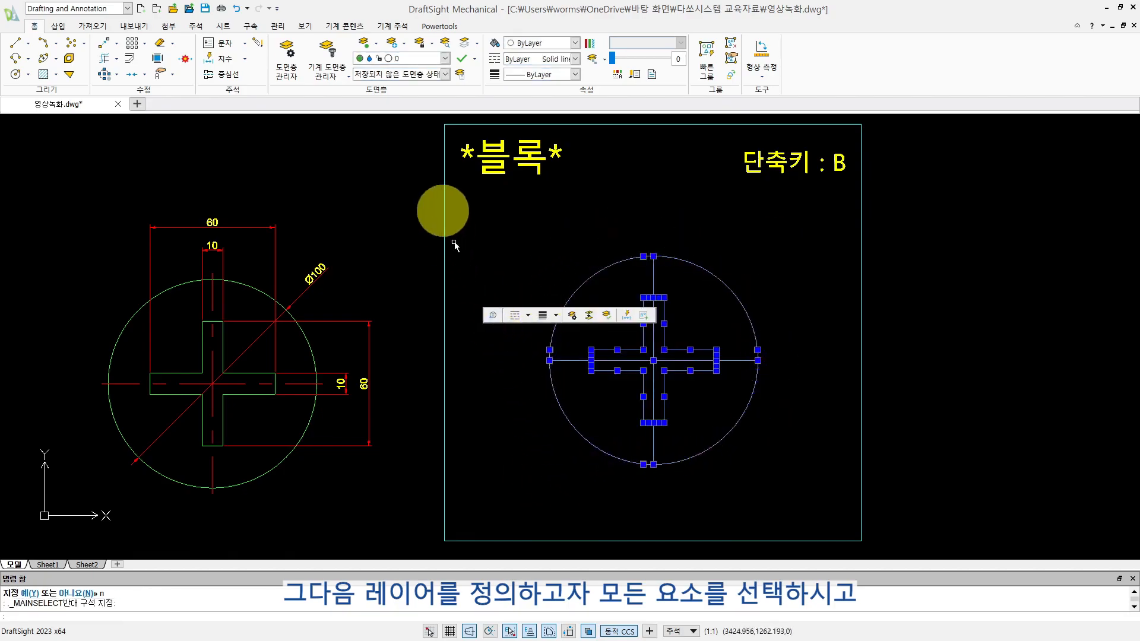
{"action": "left_click", "coordinate": [420, 58]}
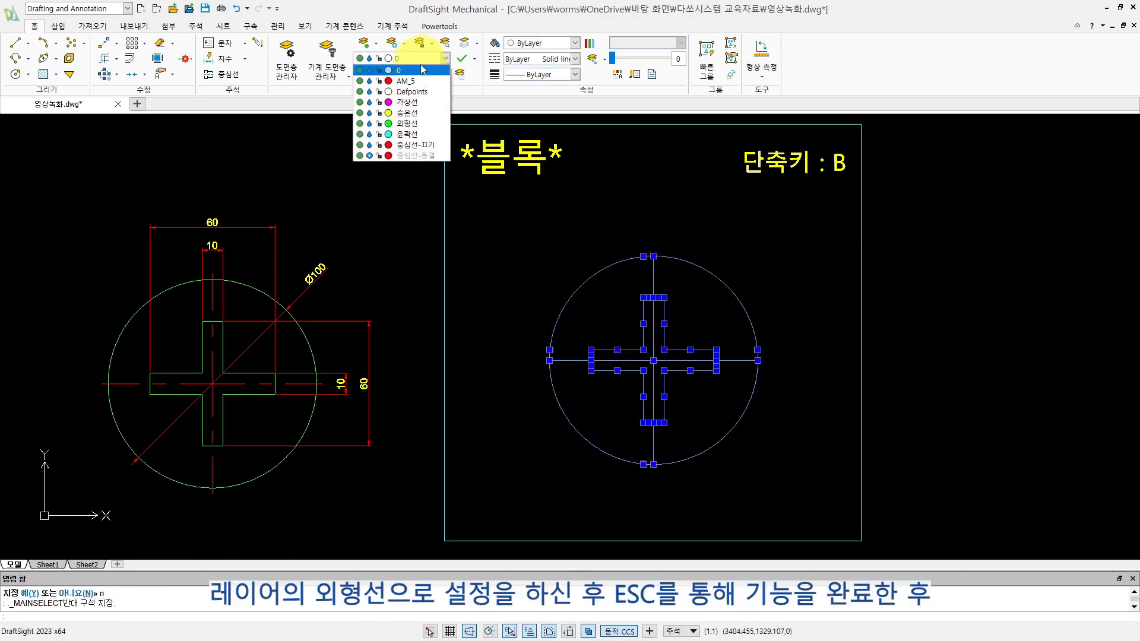
{"action": "left_click", "coordinate": [407, 123]}
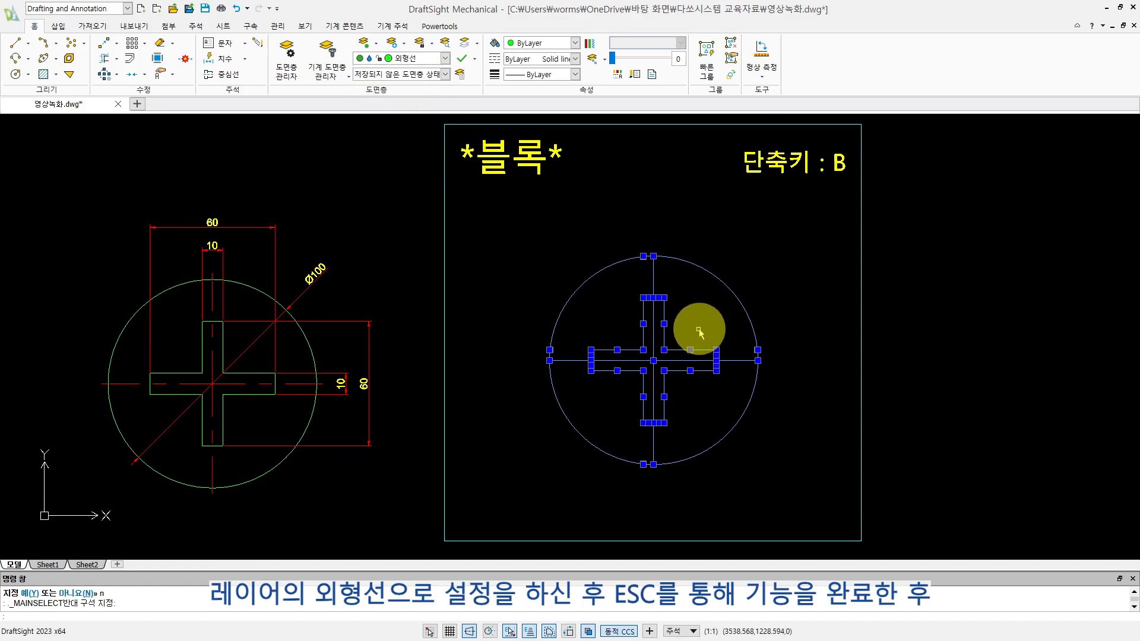
{"action": "key", "text": "Escape"}
{"action": "key", "text": "Escape"}
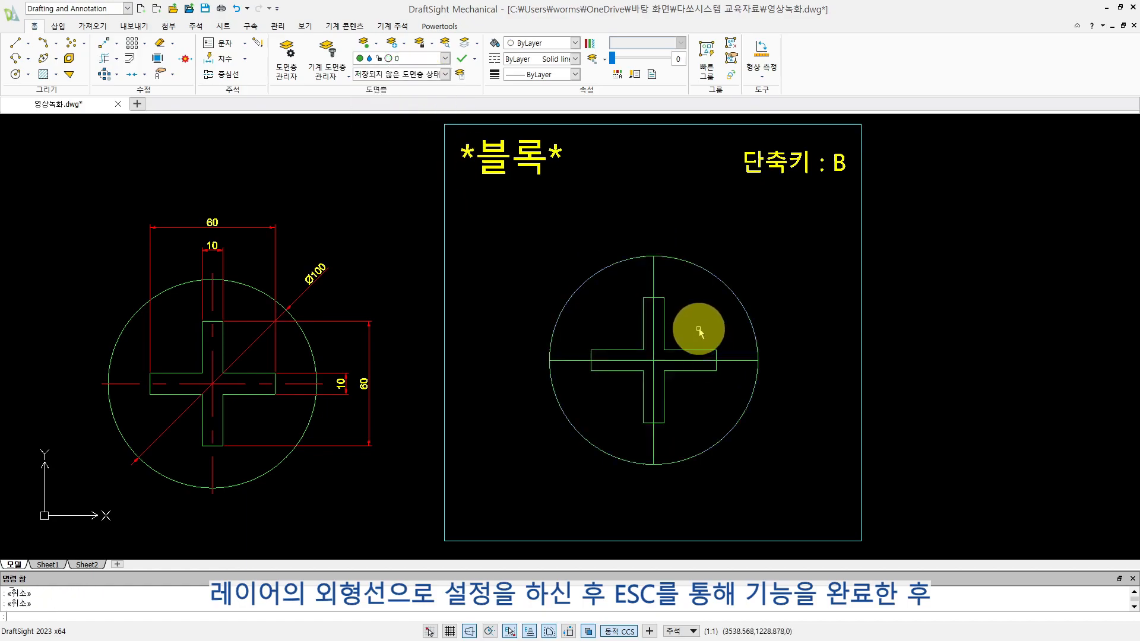
- Move the horizontal and vertical centre lines to the 중심선-끄기 layer
{"action": "left_click", "coordinate": [668, 354]}
{"action": "left_click", "coordinate": [653, 360]}
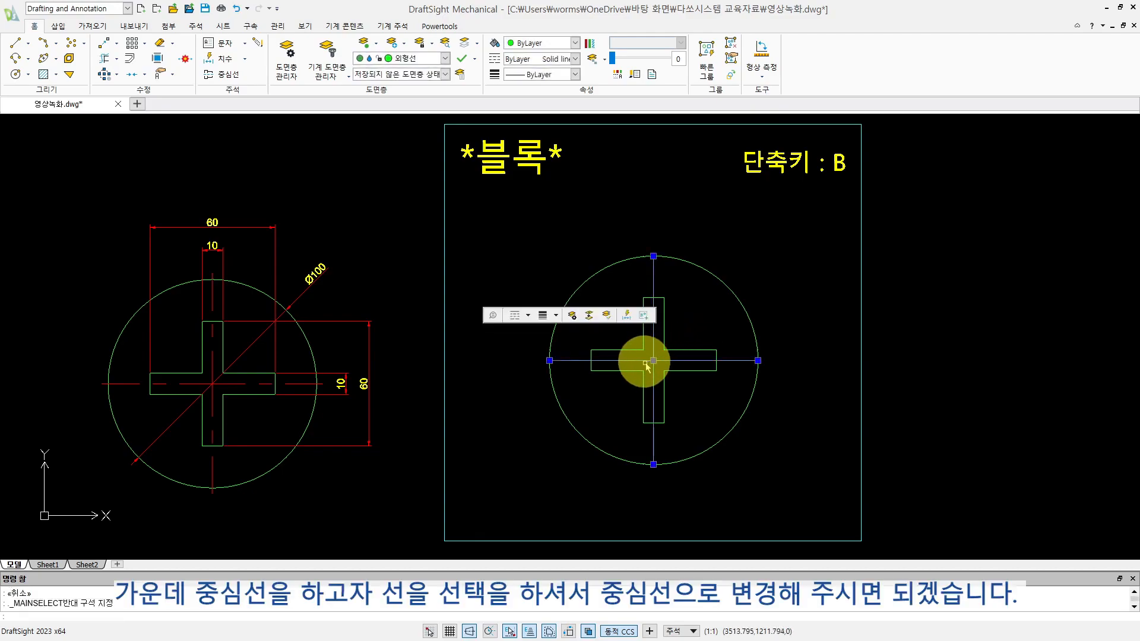
{"action": "left_click", "coordinate": [445, 58]}
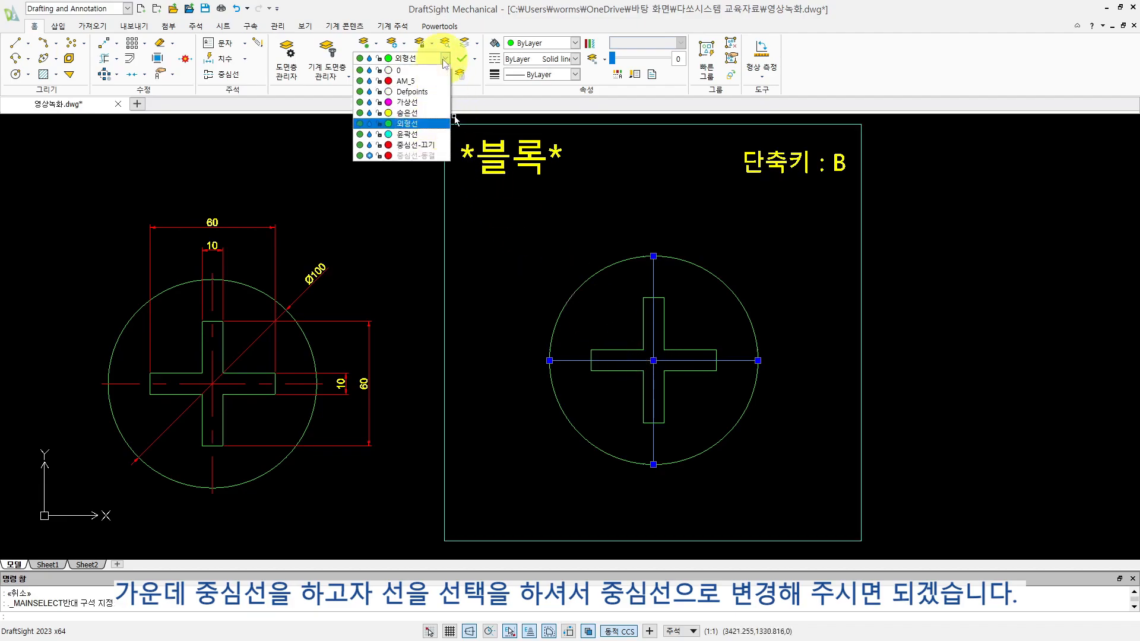
{"action": "left_click", "coordinate": [416, 144]}
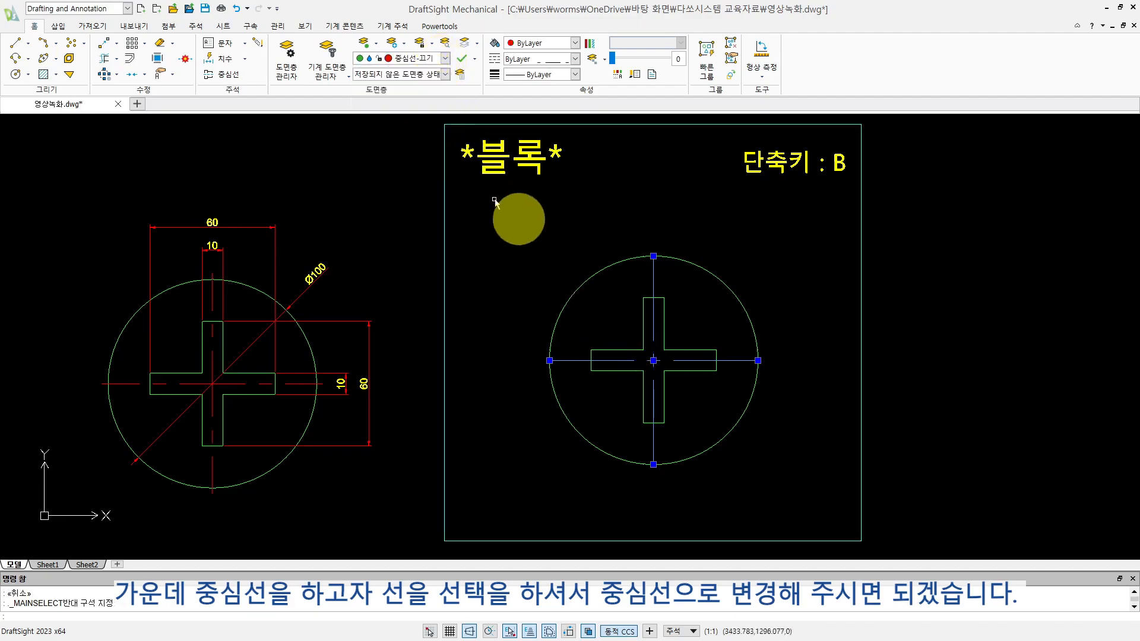
{"action": "key", "text": "Escape"}
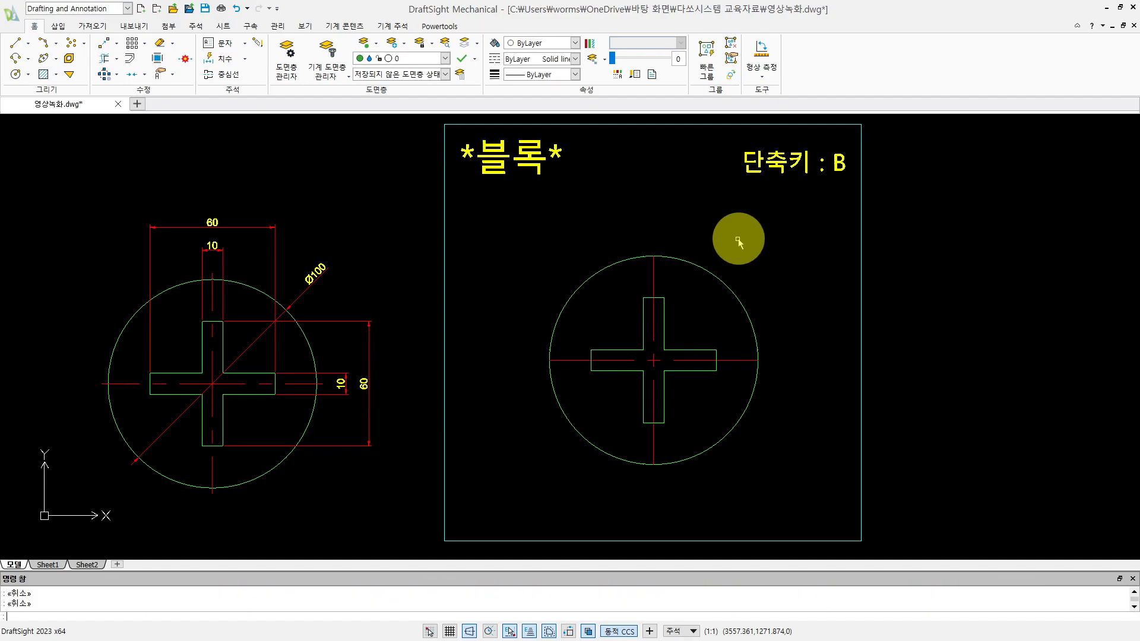
- Offset the circle 5 mm outward
{"action": "key", "text": "Return"}
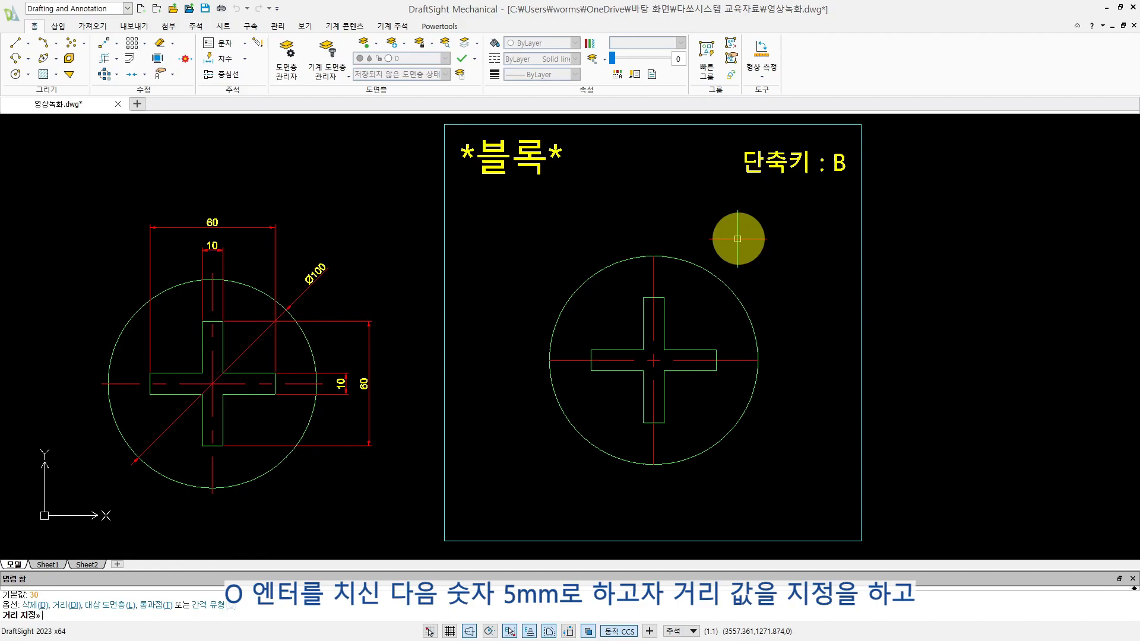
{"action": "key", "text": "Return"}
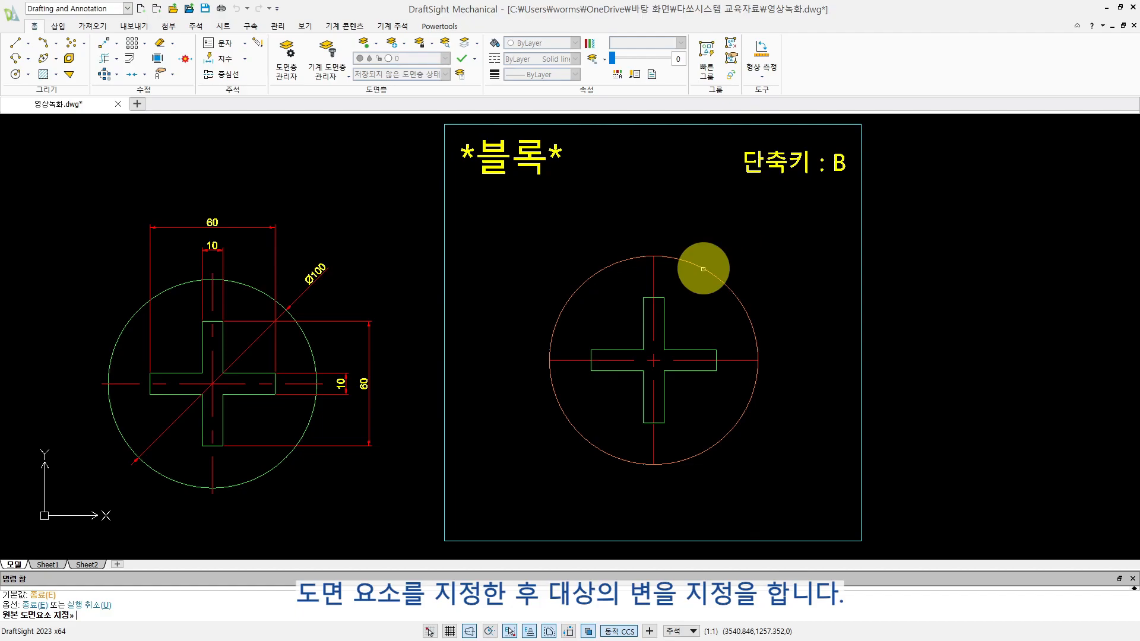
{"action": "left_click", "coordinate": [703, 269]}
{"action": "left_click", "coordinate": [755, 236]}
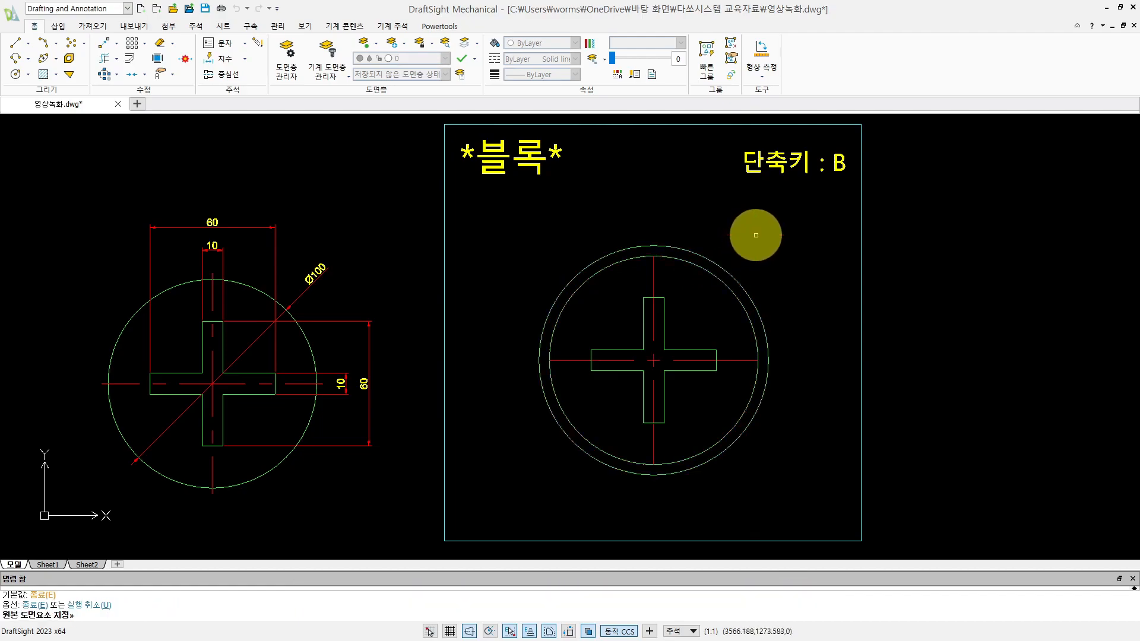
{"action": "key", "text": "Escape"}
{"action": "key", "text": "Escape"}
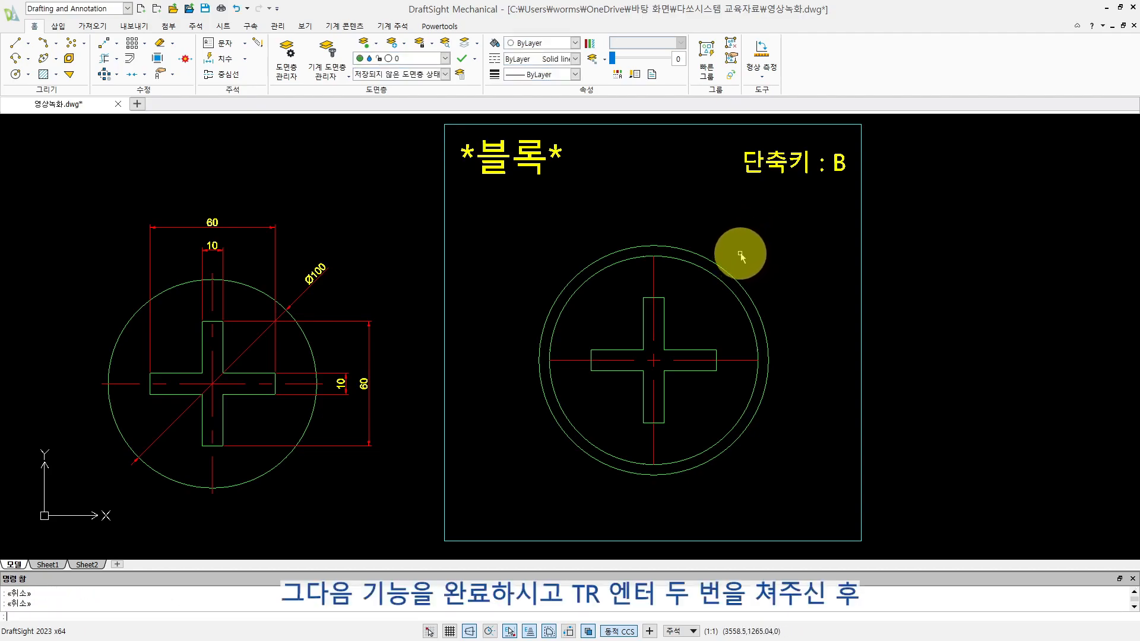
- Extend both ends of the horizontal and vertical centre lines out to the offset outer circle
{"action": "type", "text": "tr"}
{"action": "key", "text": "Return"}
{"action": "key", "text": "Return"}
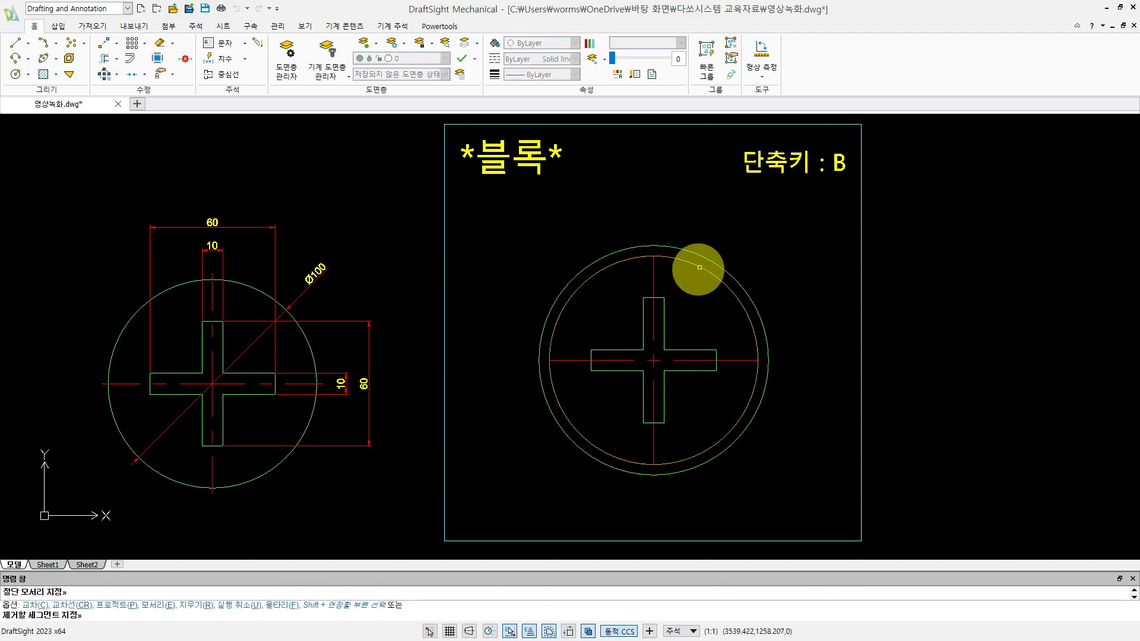
{"action": "left_click", "coordinate": [680, 275], "text": "shift"}
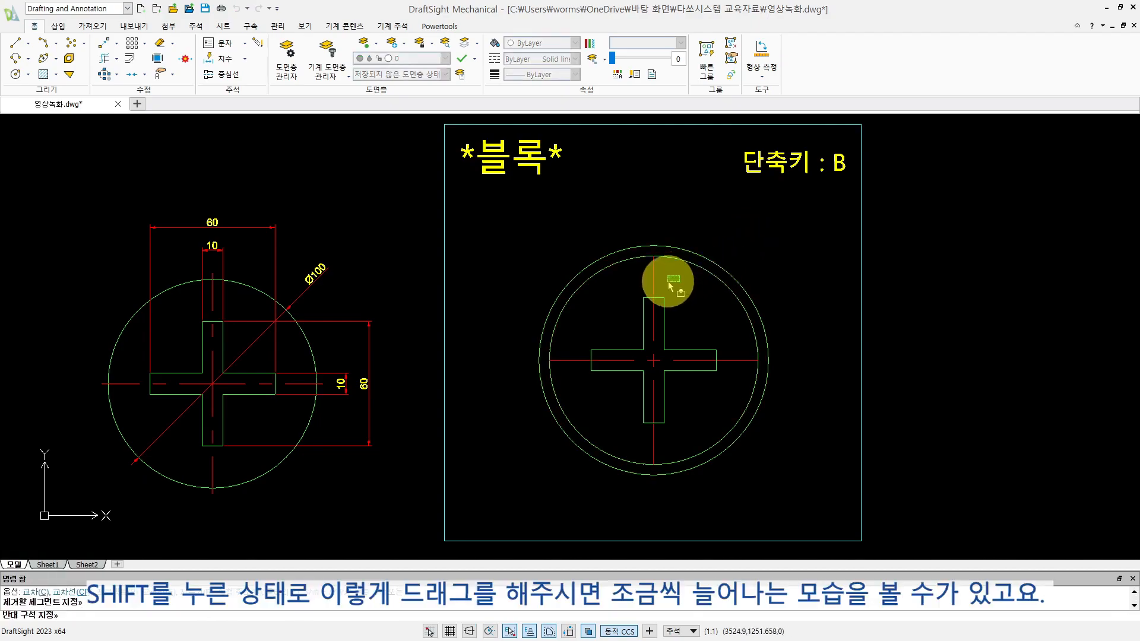
{"action": "left_click", "coordinate": [638, 288], "text": "shift"}
{"action": "left_click", "coordinate": [585, 346], "text": "shift"}
{"action": "left_click", "coordinate": [572, 382], "text": "shift"}
{"action": "left_click", "coordinate": [653, 449], "text": "shift"}
{"action": "left_click", "coordinate": [738, 360], "text": "shift"}
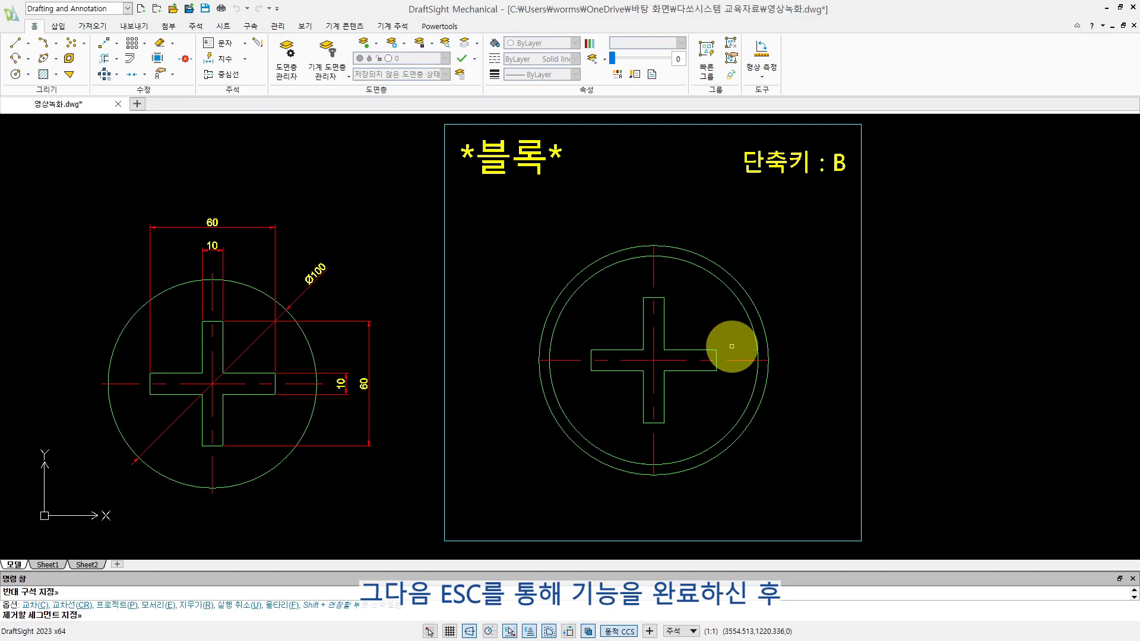
{"action": "key", "text": "Escape"}
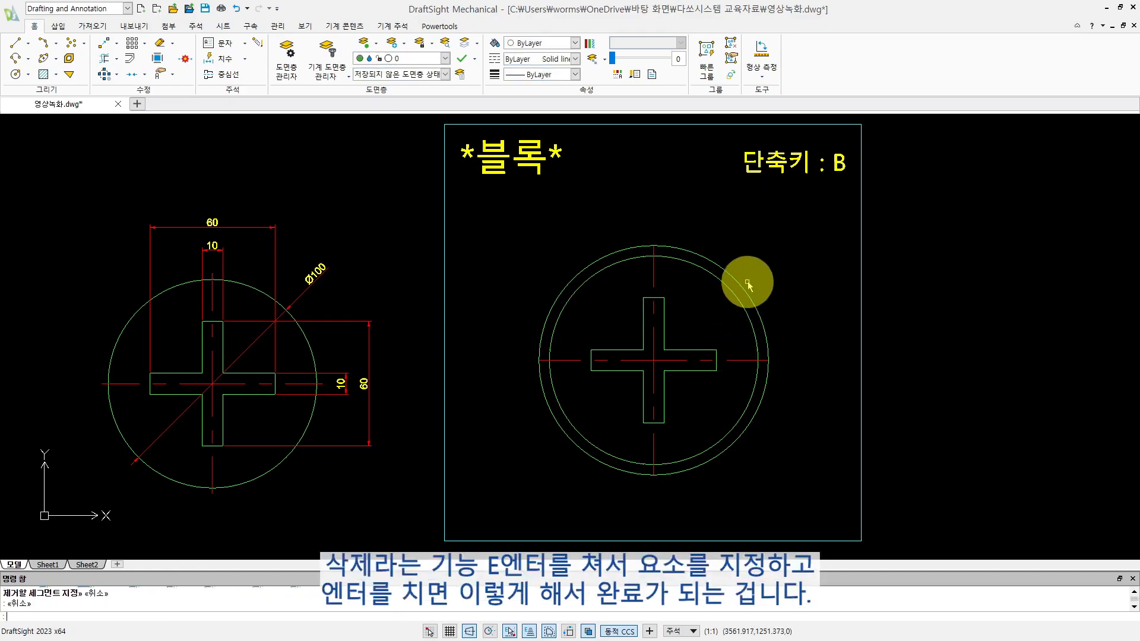
- Delete the offset outer circle
{"action": "type", "text": "e"}
{"action": "key", "text": "Return"}
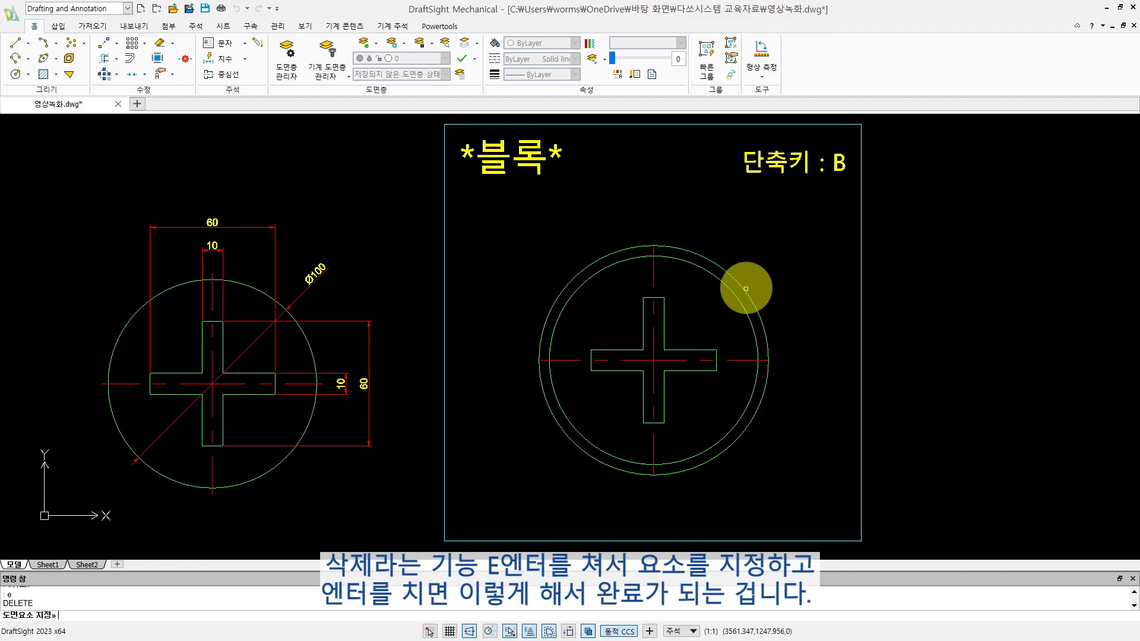
{"action": "left_click", "coordinate": [746, 292]}
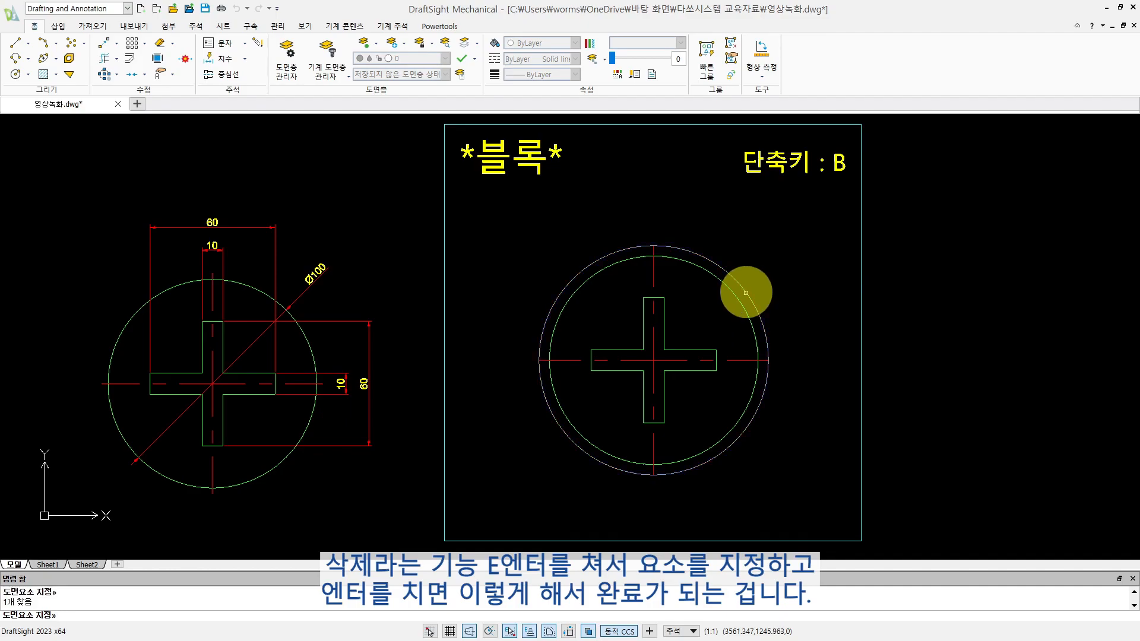
{"action": "key", "text": "Return"}
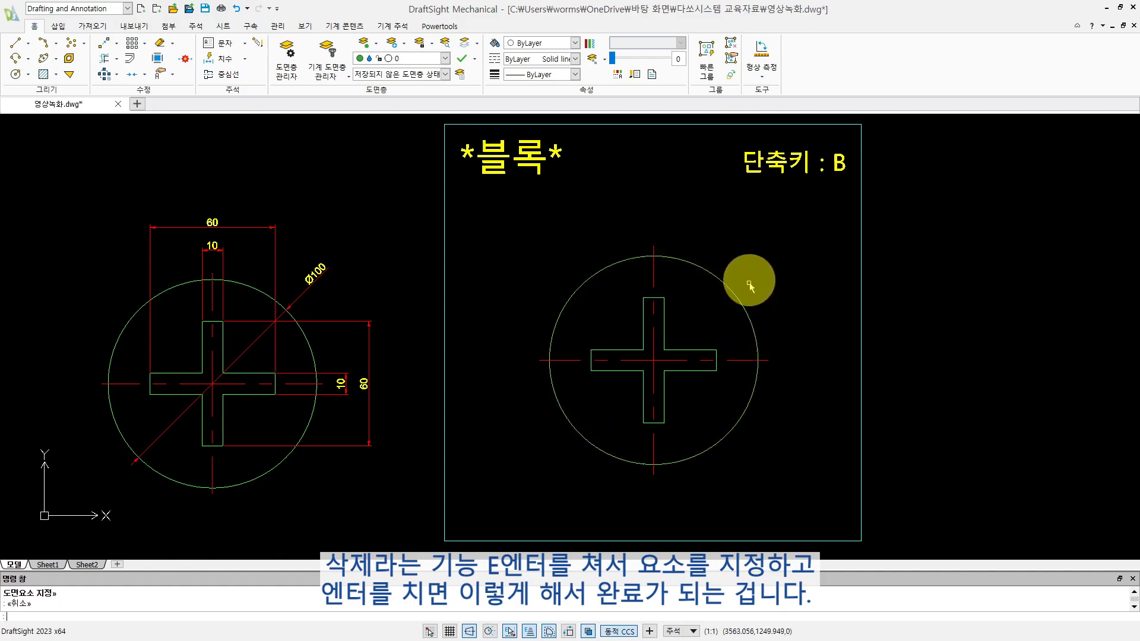
{"action": "type", "text": "W"}
{"action": "key", "text": "Escape"}
{"action": "key", "text": "Escape"}
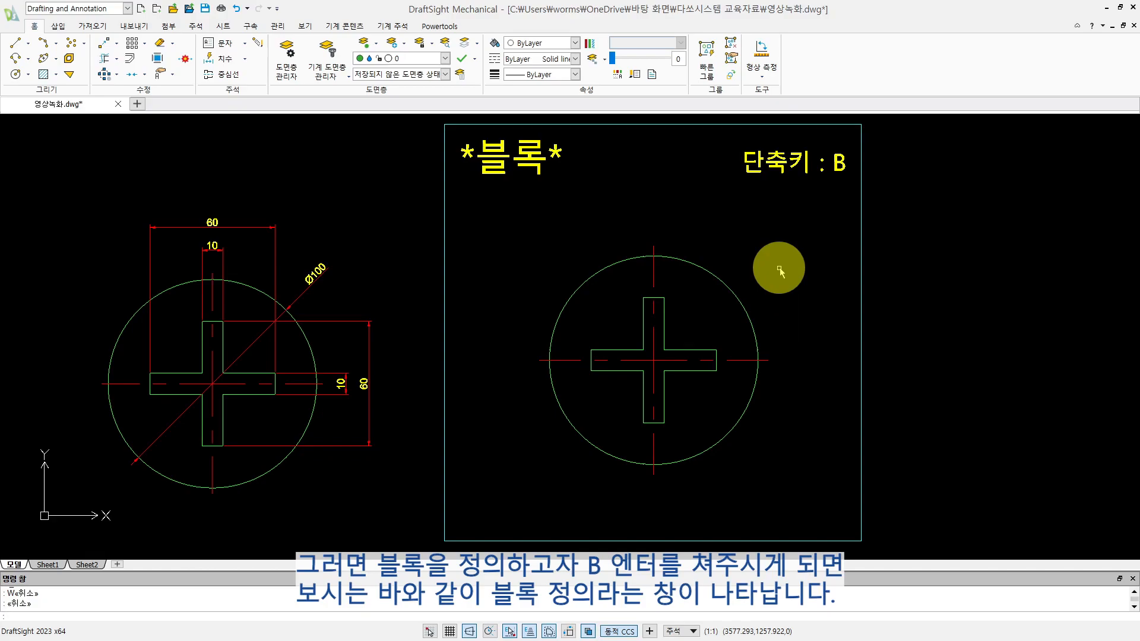
- Start a block definition named "+ 나사" with its base point at the centre of the circle and cross
{"action": "type", "text": "b"}
{"action": "key", "text": "Return"}
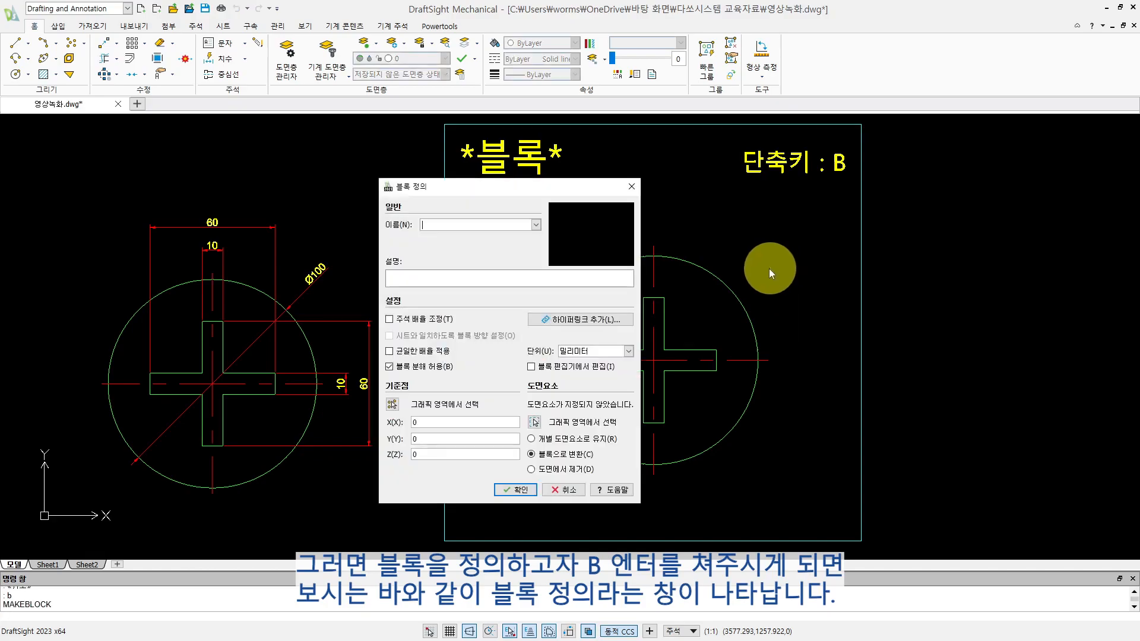
{"action": "left_click_drag", "start_coordinate": [497, 184], "coordinate": [267, 190]}
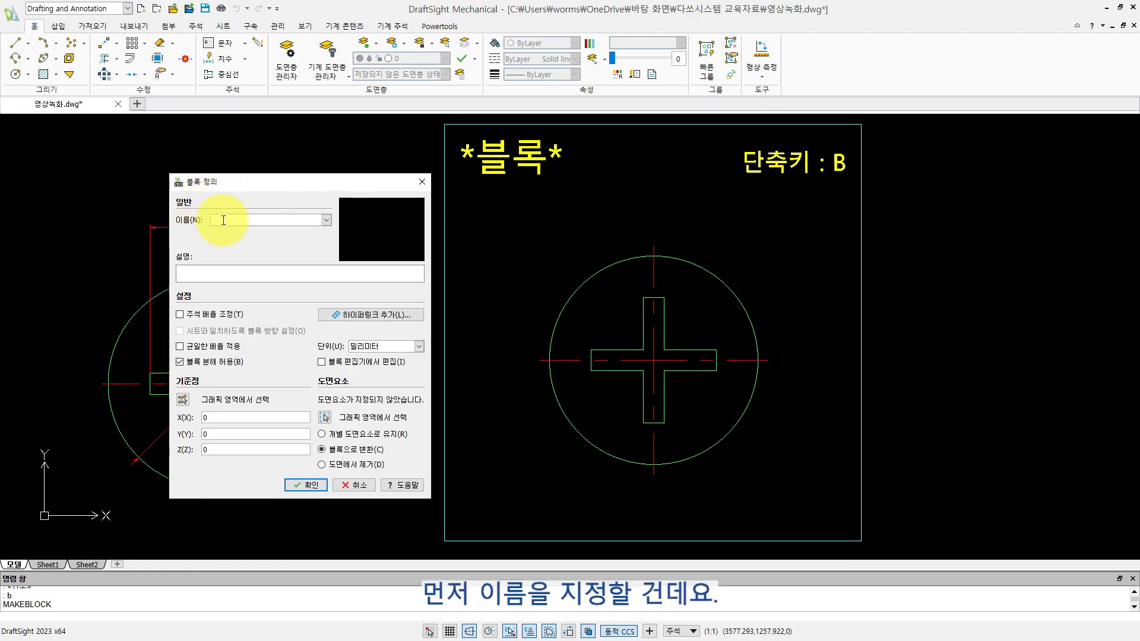
{"action": "type", "text": "나사"}
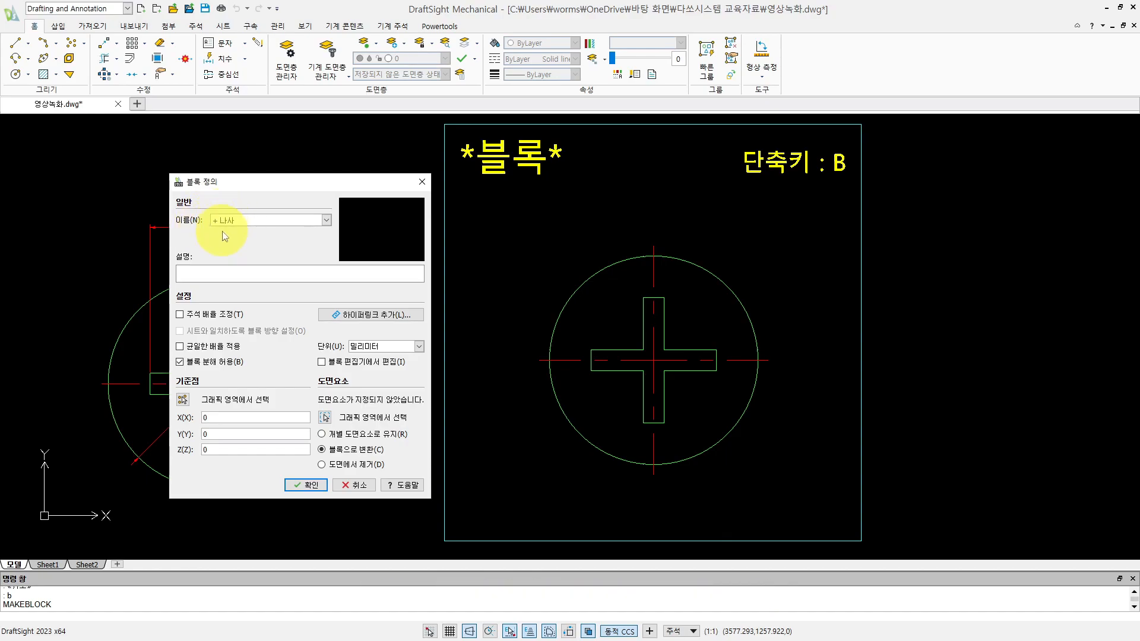
{"action": "left_click", "coordinate": [215, 272]}
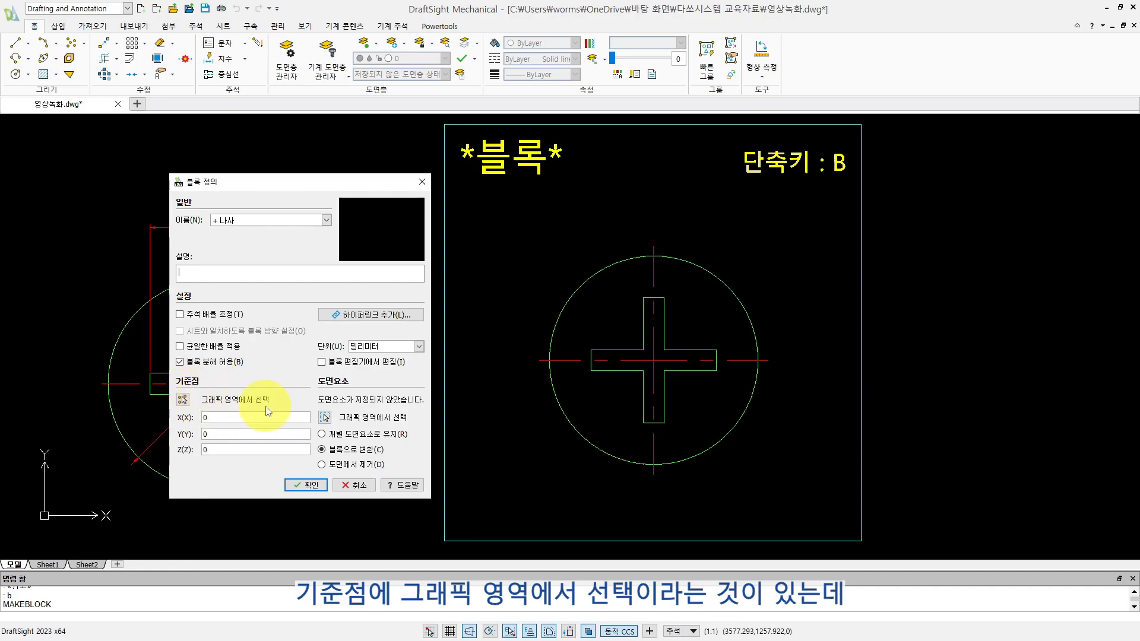
{"action": "left_click", "coordinate": [184, 402]}
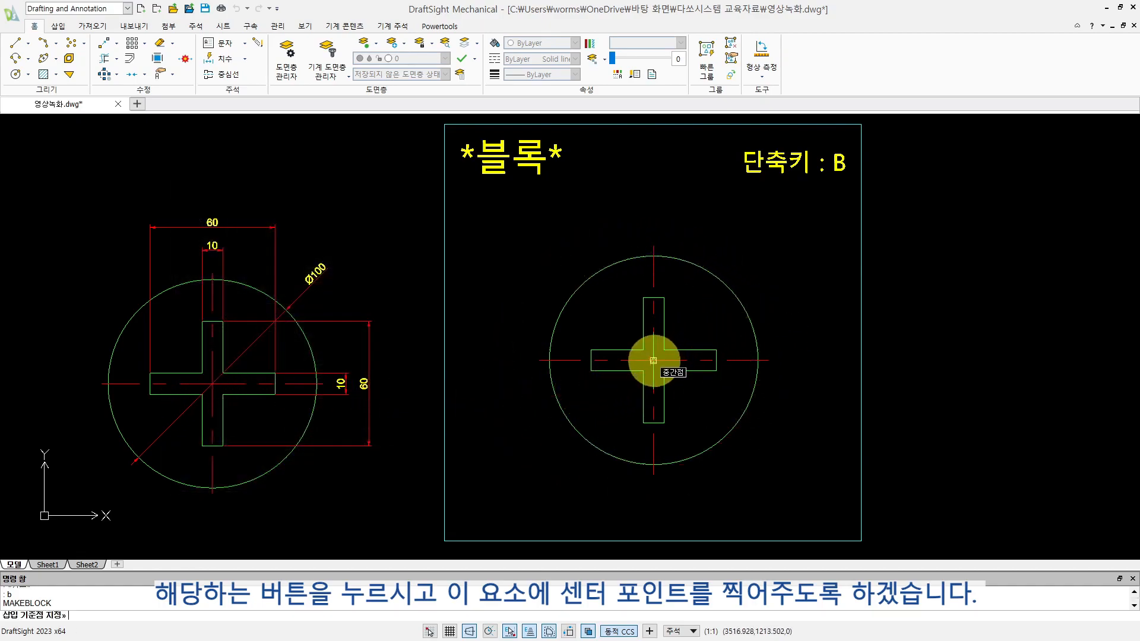
{"action": "left_click", "coordinate": [653, 359]}
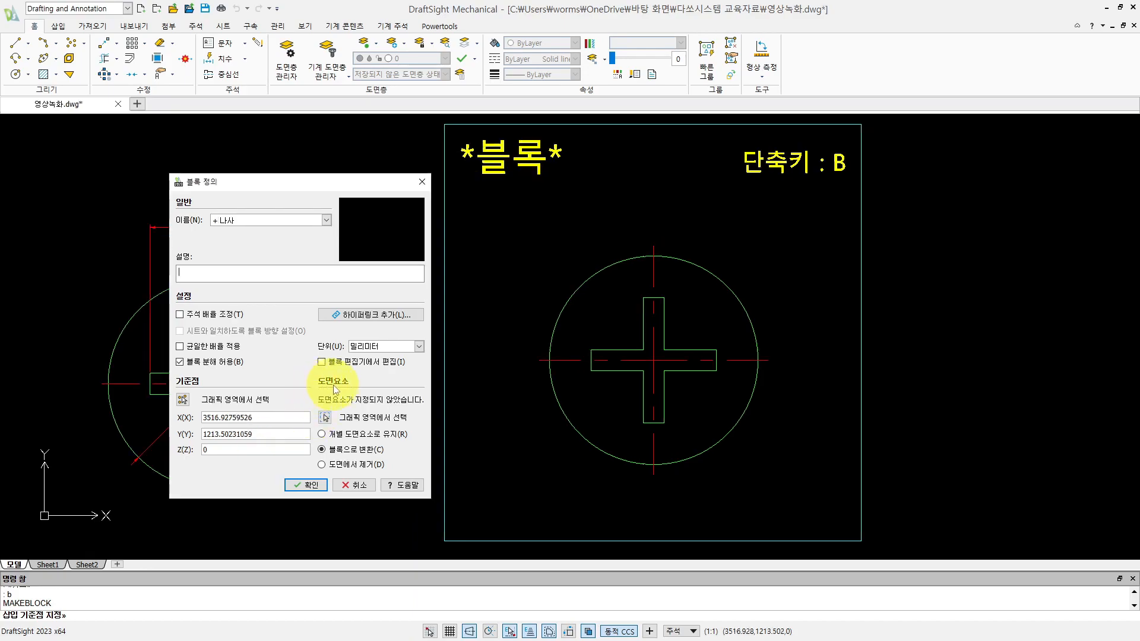
- Specify the circle, cross and centre lines as the block's entities, create the block and check that it selects as one object
{"action": "left_click", "coordinate": [326, 417]}
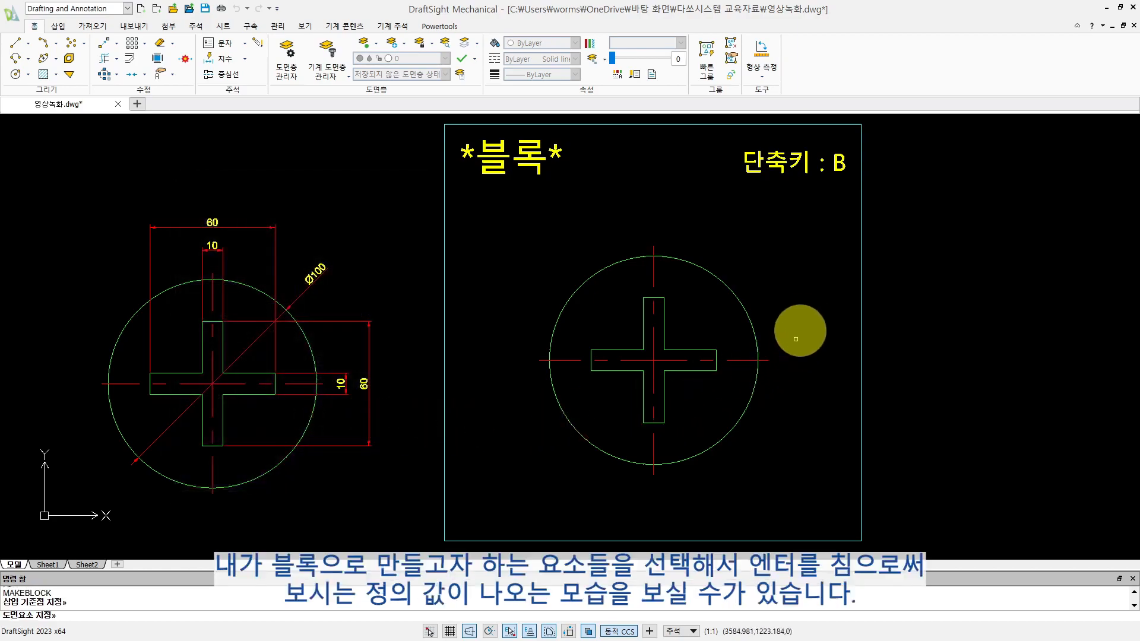
{"action": "left_click_drag", "start_coordinate": [796, 236], "coordinate": [505, 496]}
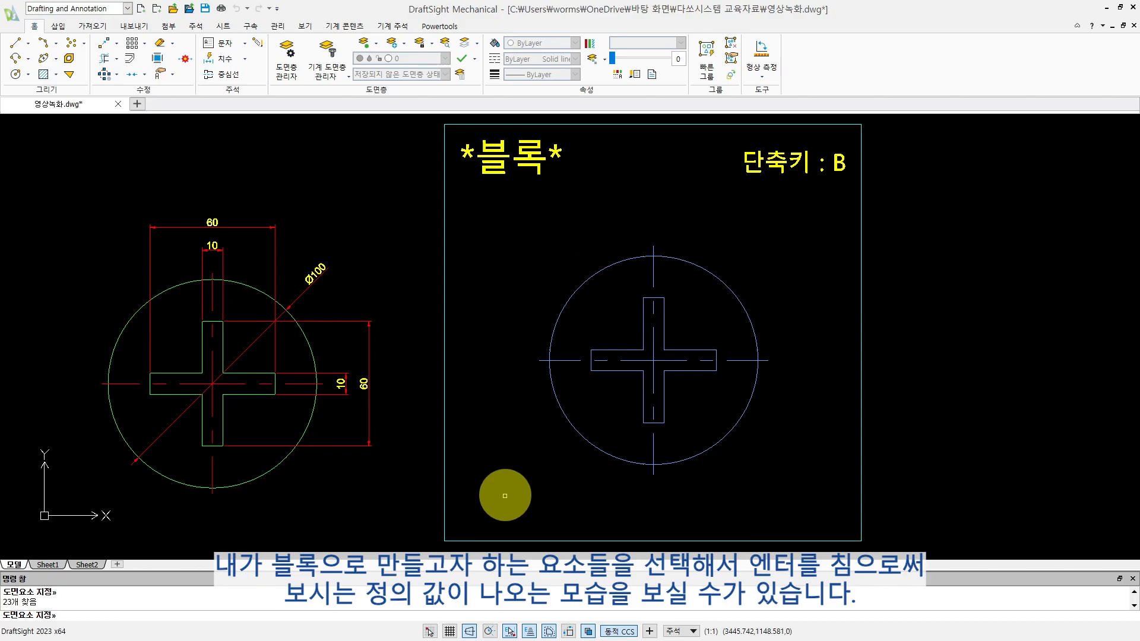
{"action": "key", "text": "Return"}
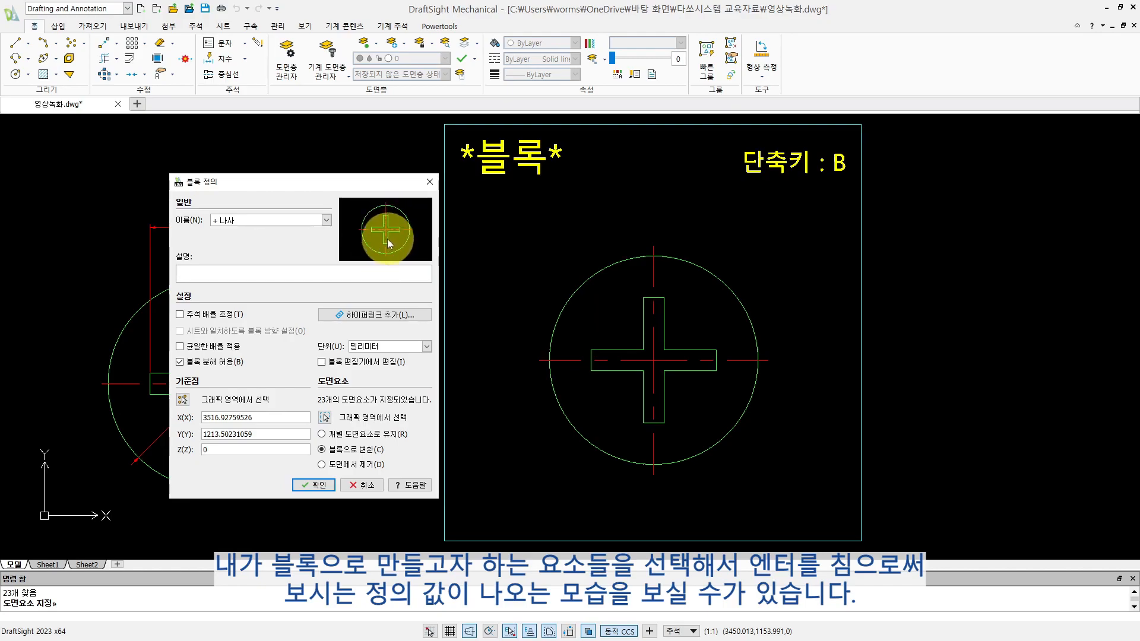
{"action": "left_click", "coordinate": [327, 487]}
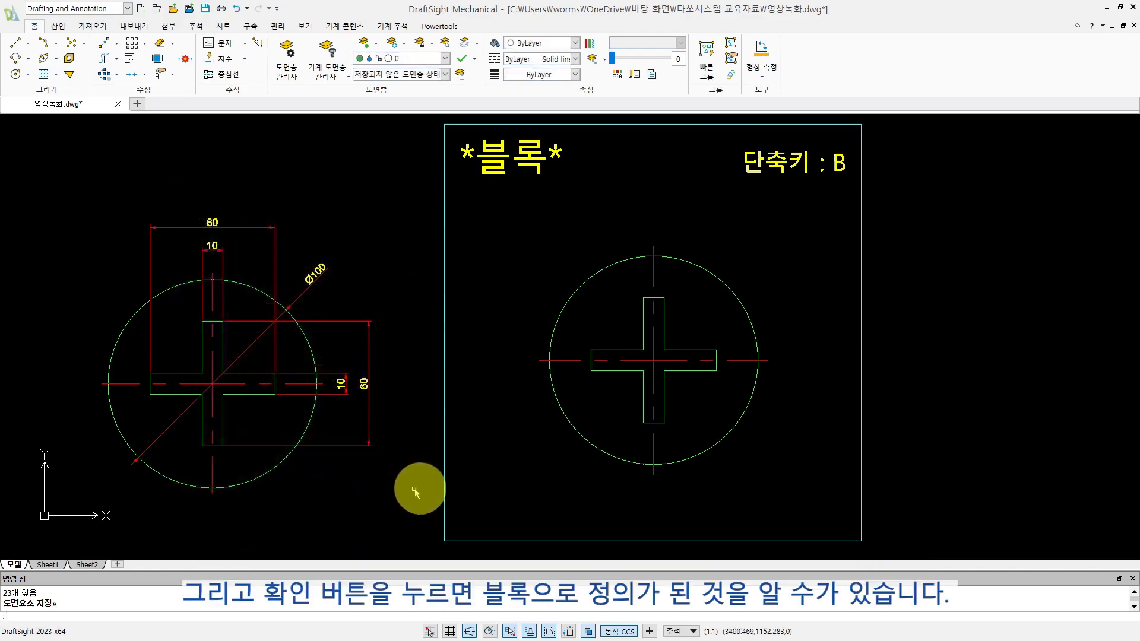
{"action": "left_click", "coordinate": [653, 445]}
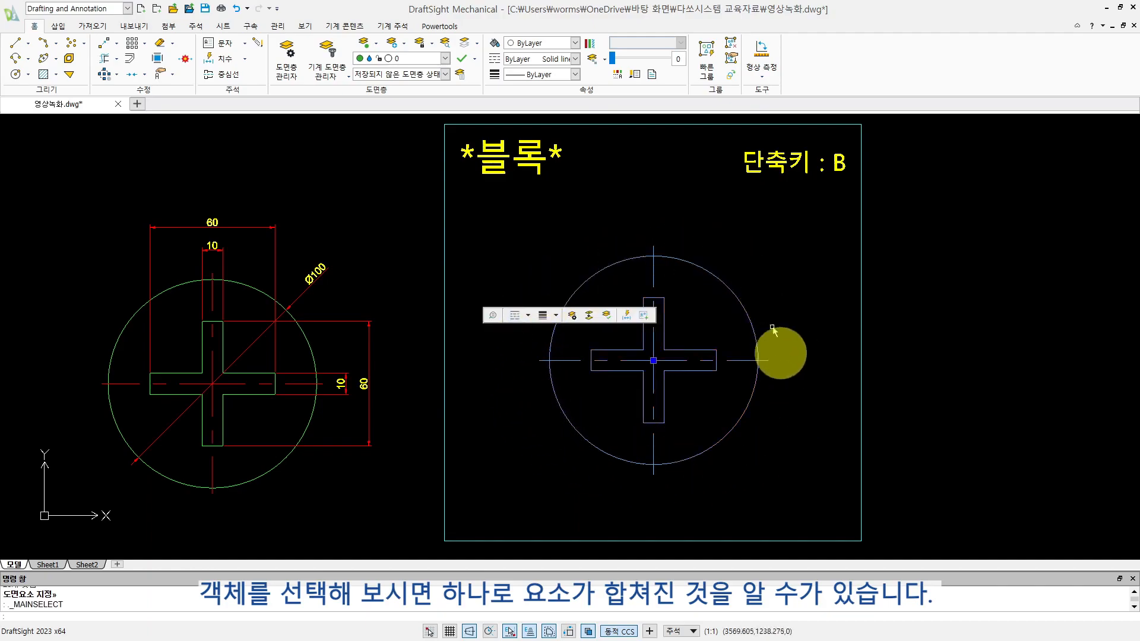
{"action": "left_click", "coordinate": [738, 457]}
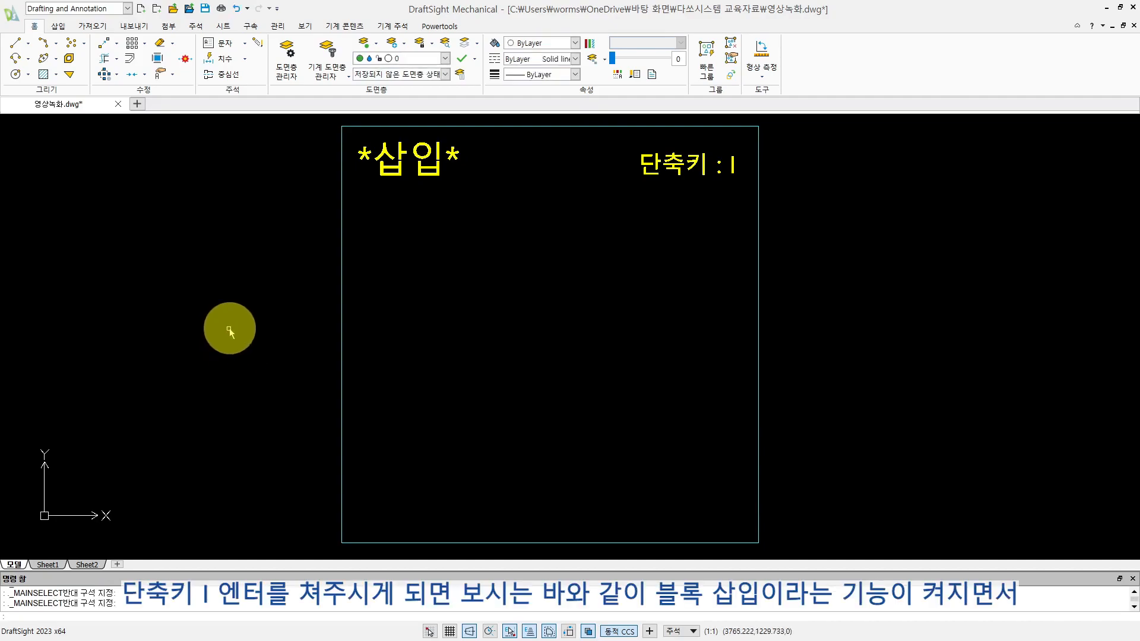
- Insert the "+ 나사" block near the middle of the *삽입* frame
{"action": "key", "text": "Return"}
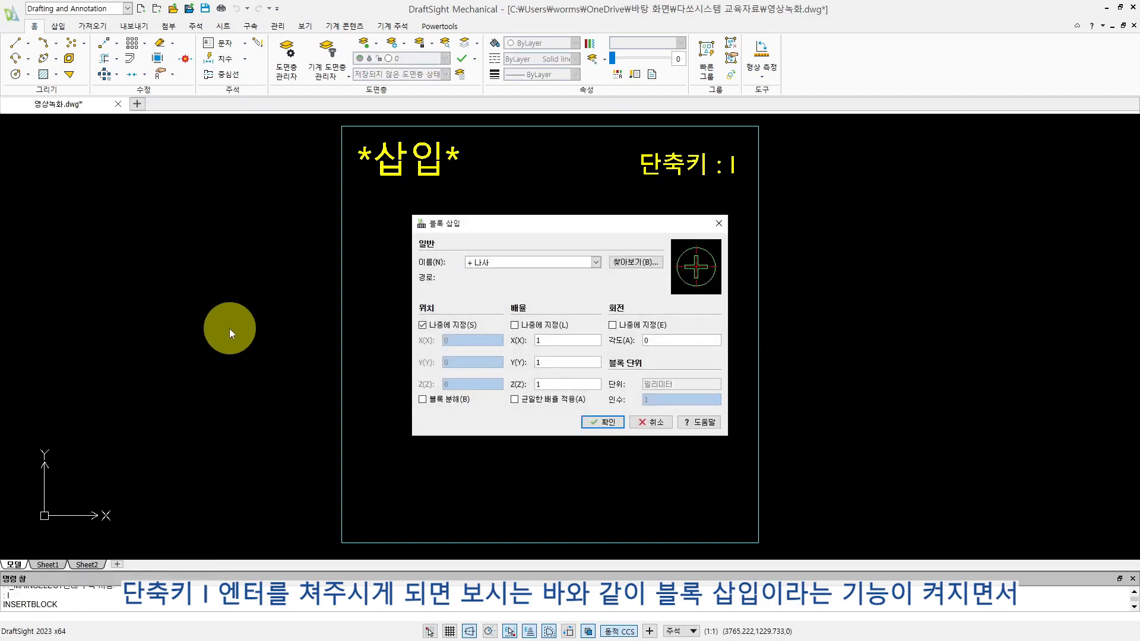
{"action": "left_click_drag", "start_coordinate": [481, 223], "coordinate": [464, 253]}
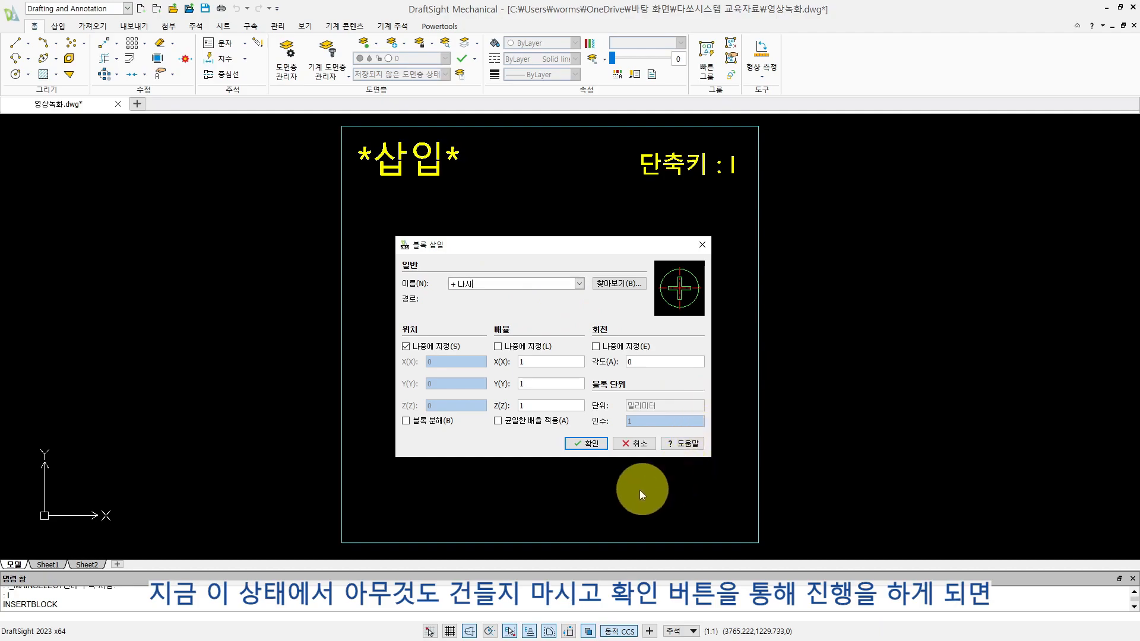
{"action": "left_click", "coordinate": [587, 445]}
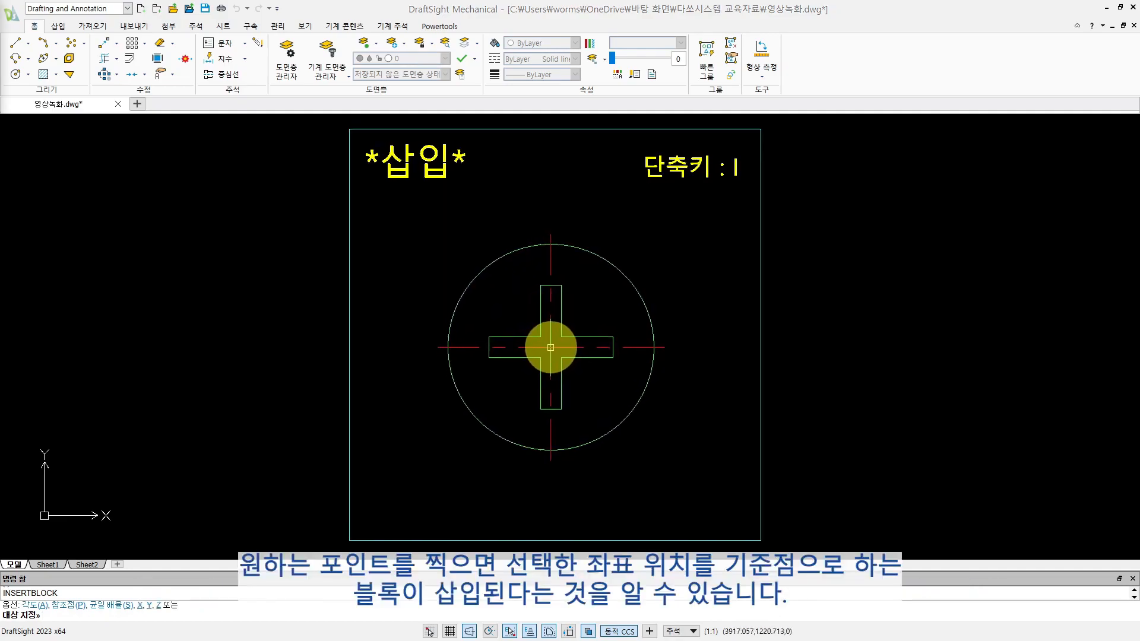
{"action": "left_click", "coordinate": [552, 349]}
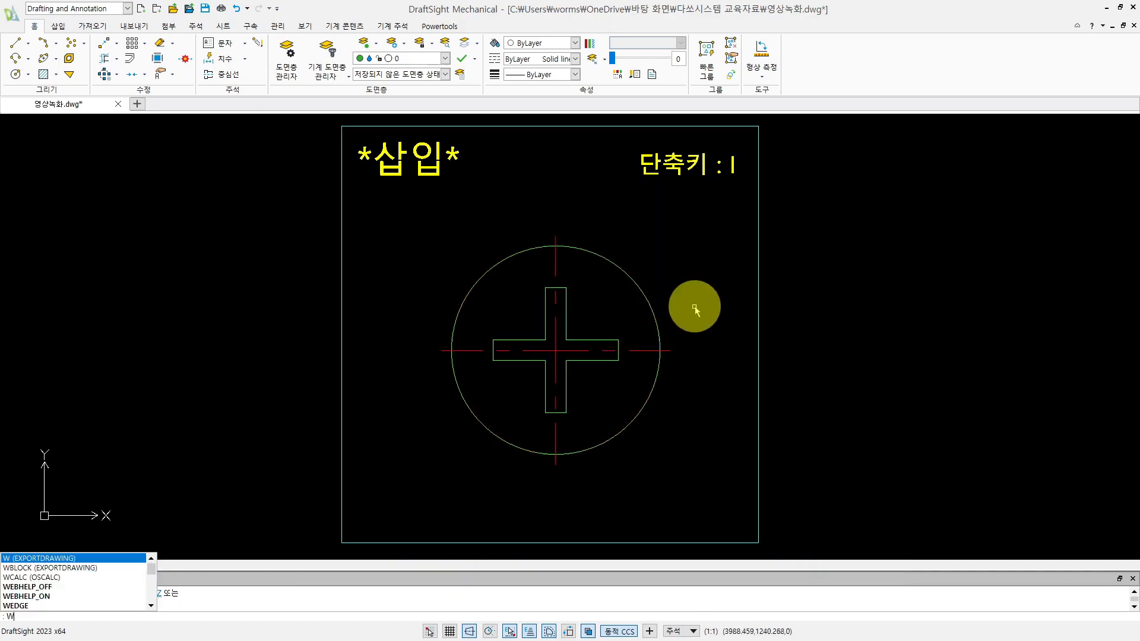
{"action": "key", "text": "Escape"}
{"action": "key", "text": "Escape"}
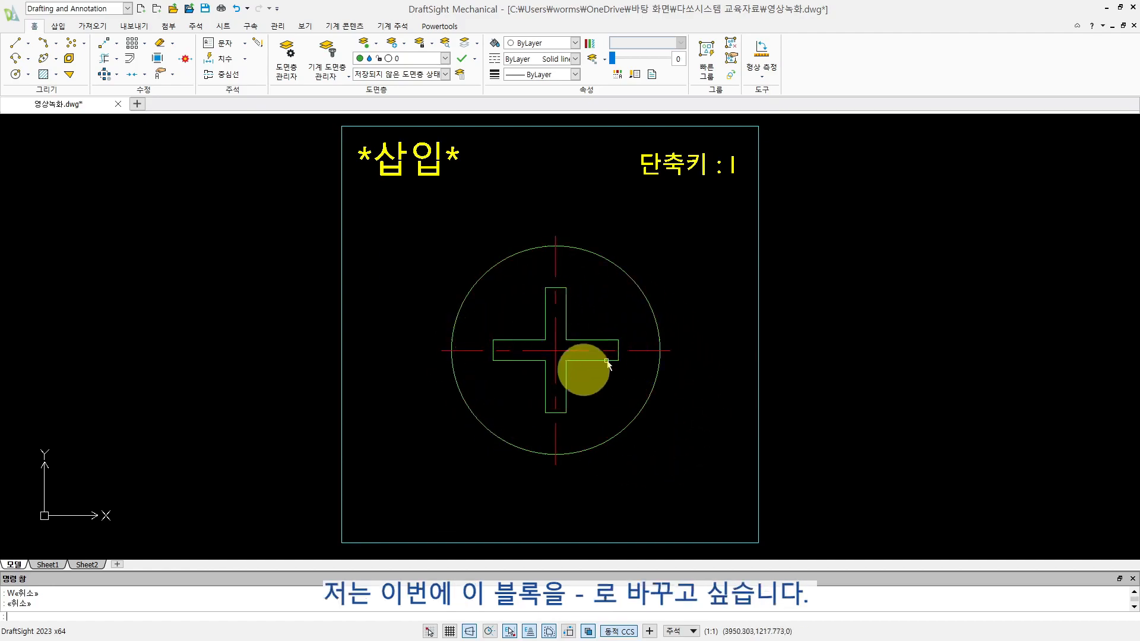
- Explode the inserted screw block in the *삽입* frame and check that its entities select separately
{"action": "left_click", "coordinate": [201, 335]}
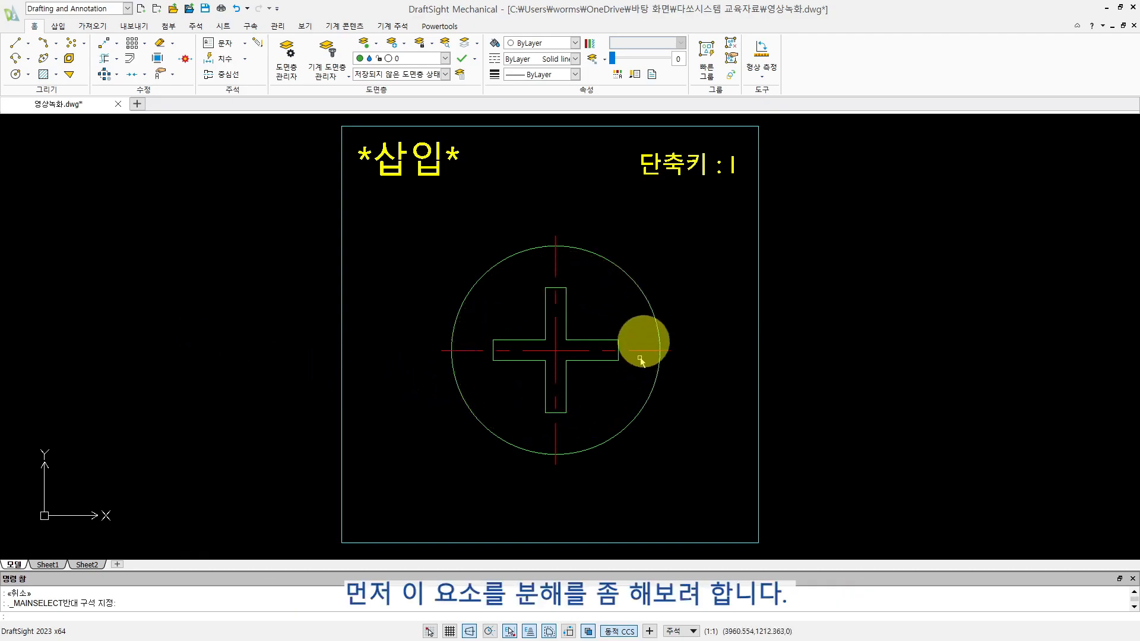
{"action": "left_click_drag", "start_coordinate": [675, 463], "coordinate": [601, 409]}
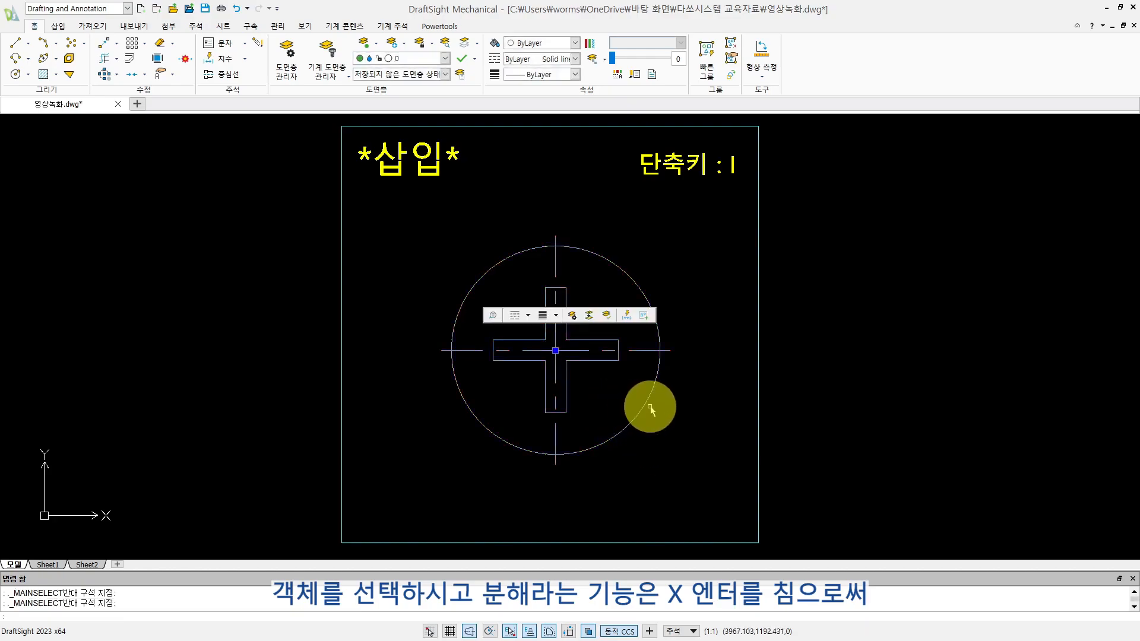
{"action": "type", "text": "X"}
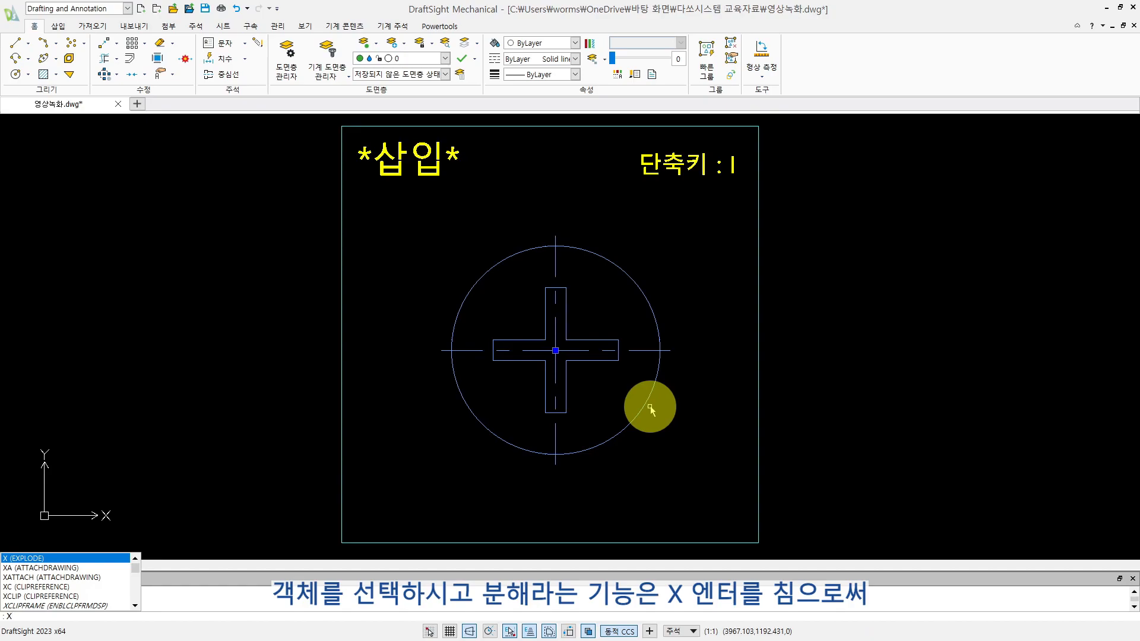
{"action": "key", "text": "Return"}
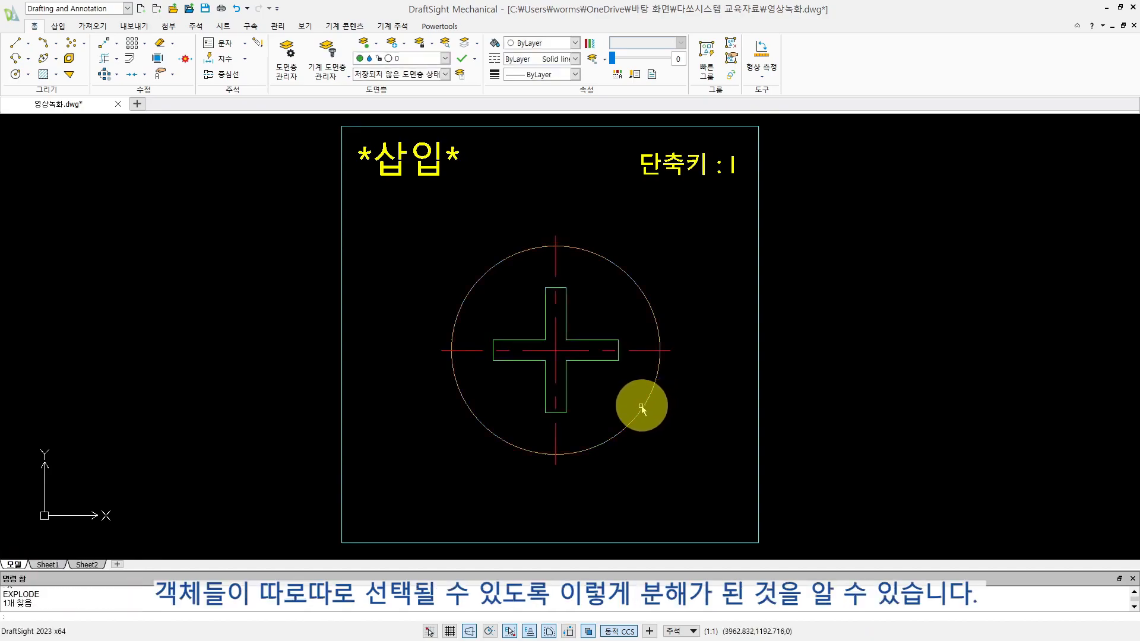
{"action": "left_click", "coordinate": [644, 402]}
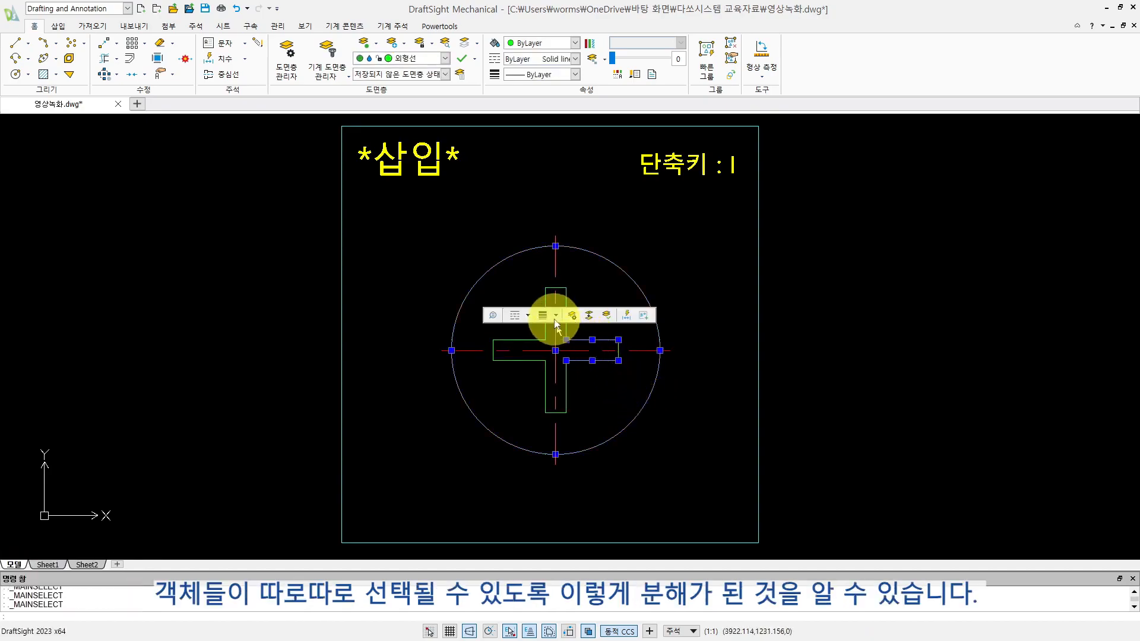
{"action": "key", "text": "Escape"}
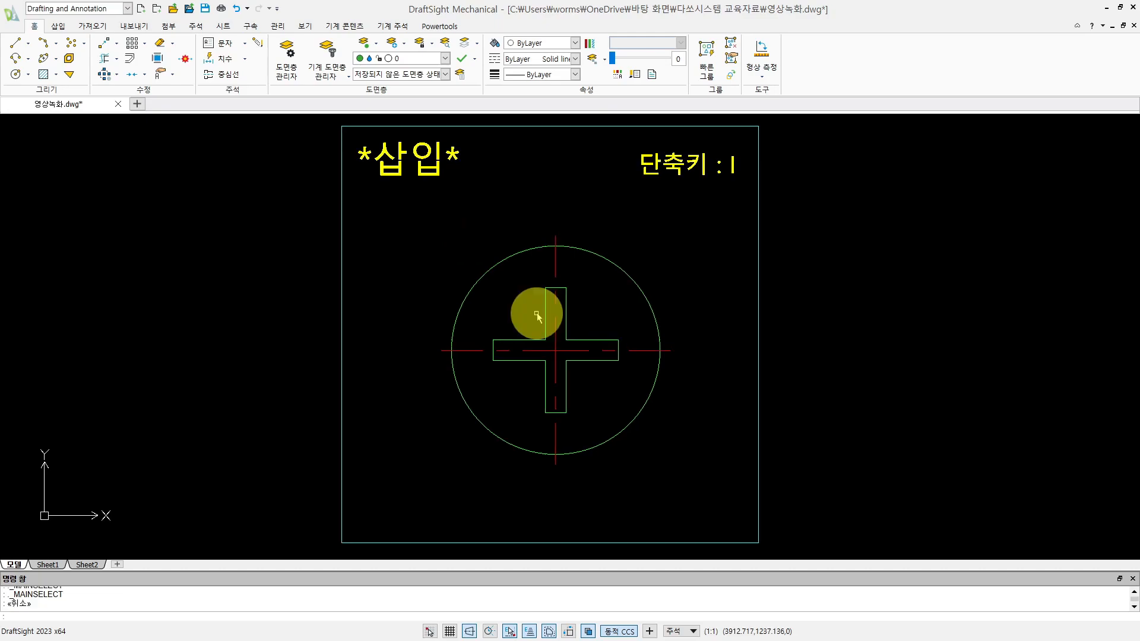
- Delete the outlines of the cross's upper, lower and left arms inside the circle, keeping the left arm's end line
{"action": "type", "text": "e"}
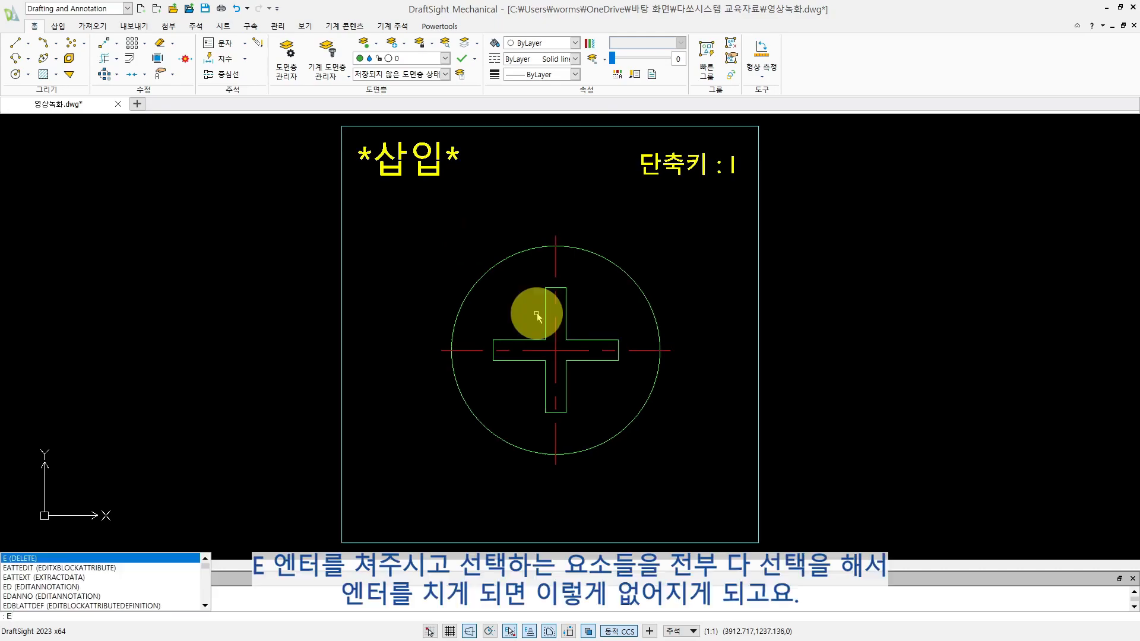
{"action": "key", "text": "Return"}
{"action": "left_click", "coordinate": [545, 311]}
{"action": "left_click", "coordinate": [560, 288]}
{"action": "left_click", "coordinate": [567, 307]}
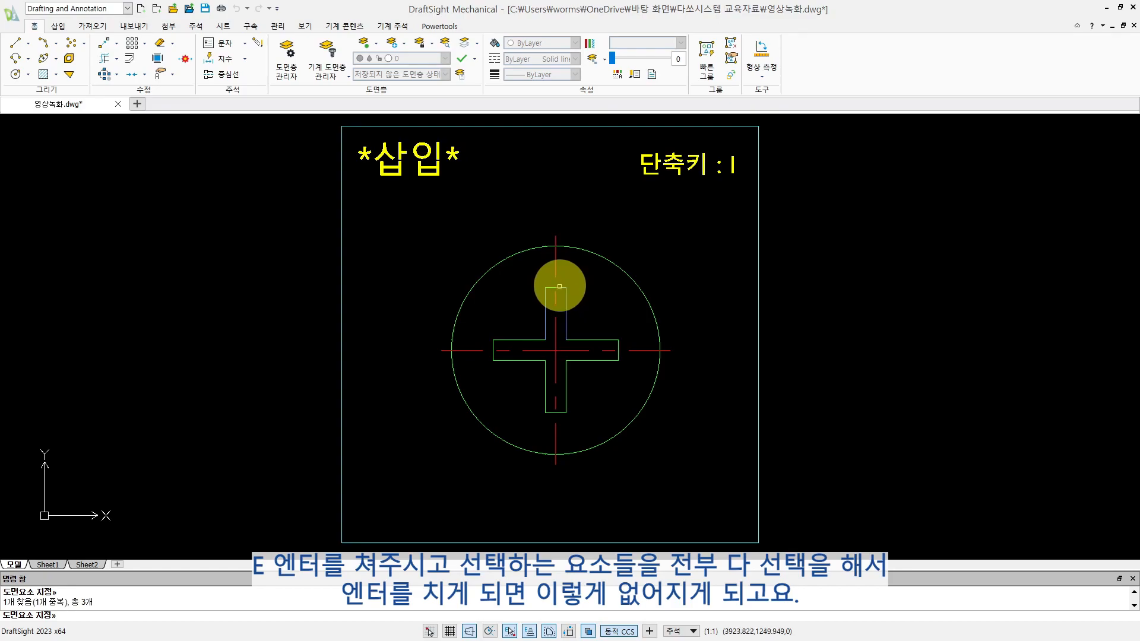
{"action": "left_click", "coordinate": [527, 339]}
{"action": "left_click", "coordinate": [532, 360]}
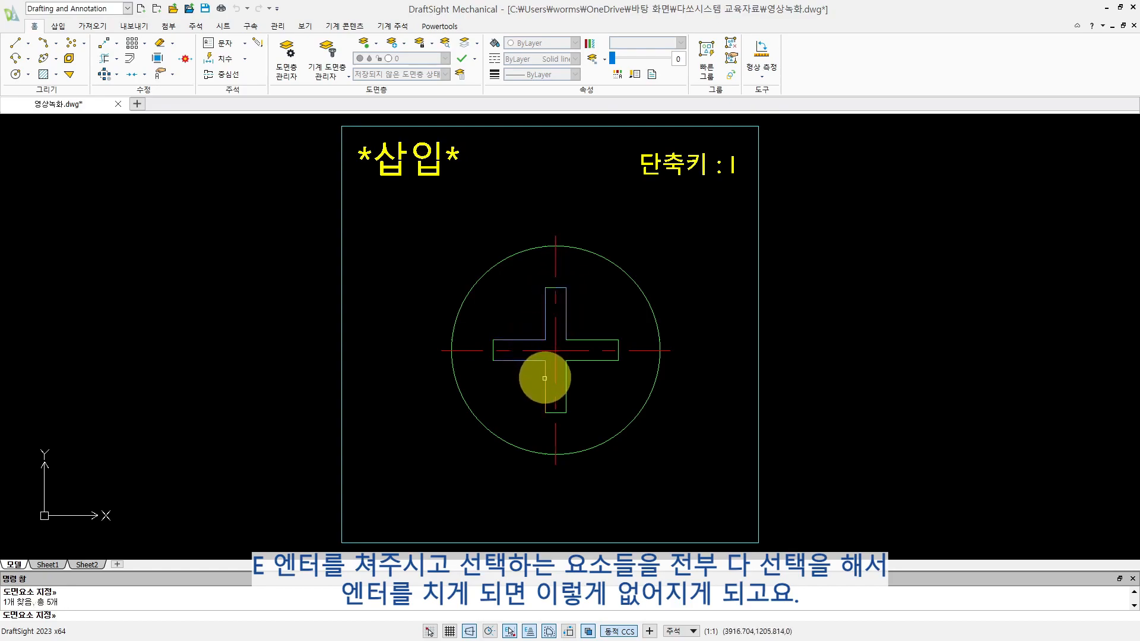
{"action": "left_click", "coordinate": [544, 406]}
{"action": "left_click", "coordinate": [553, 412]}
{"action": "left_click", "coordinate": [562, 402]}
{"action": "left_click", "coordinate": [566, 400]}
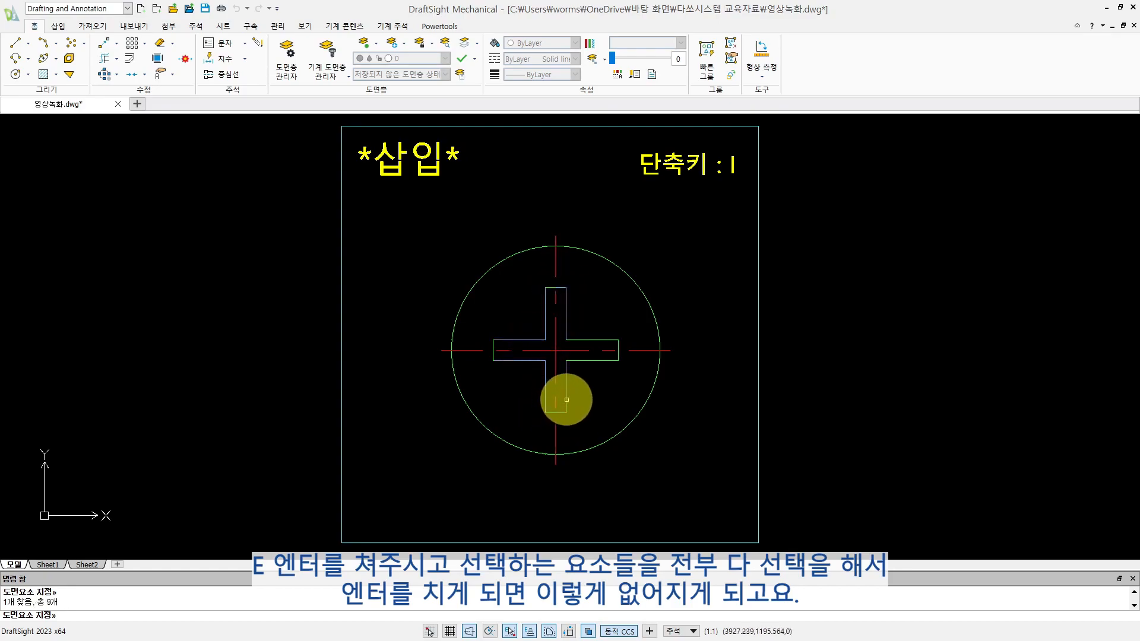
{"action": "left_click", "coordinate": [550, 289]}
{"action": "key", "text": "Return"}
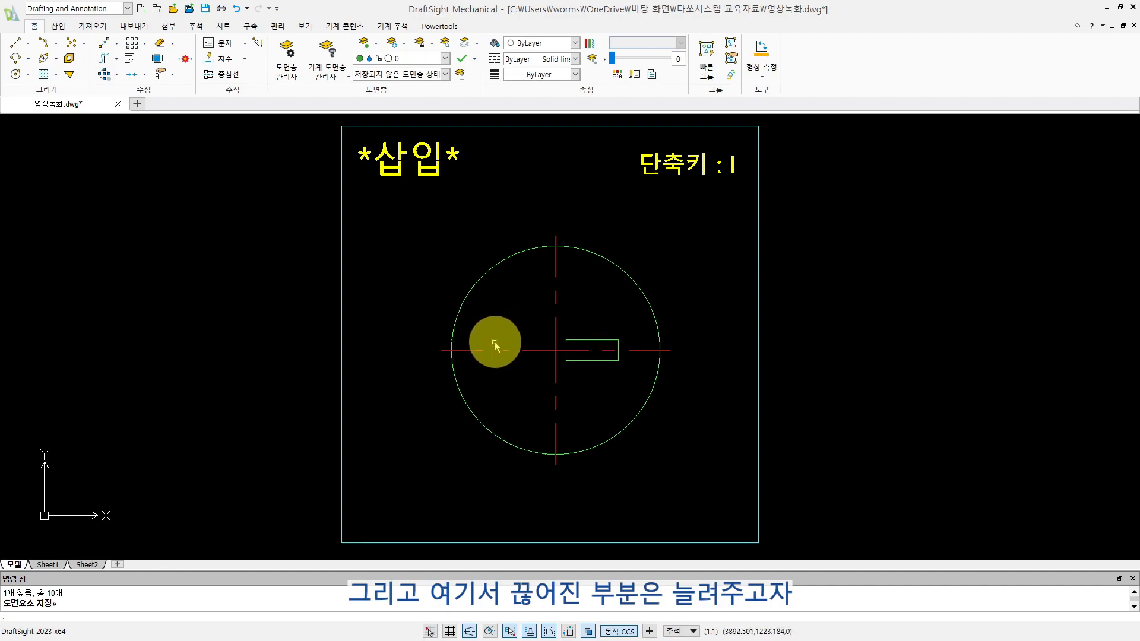
- Extend the two remaining horizontal slot lines to the end line on the opposite side to close the minus-shaped slot
{"action": "type", "text": "tr"}
{"action": "key", "text": "Return"}
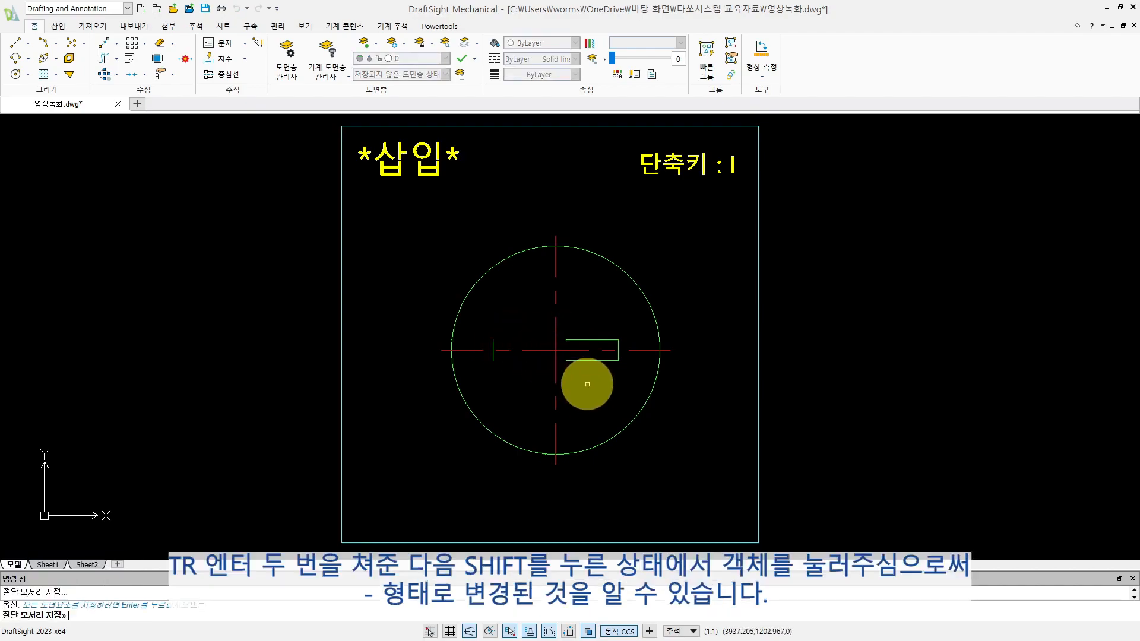
{"action": "key", "text": "Return"}
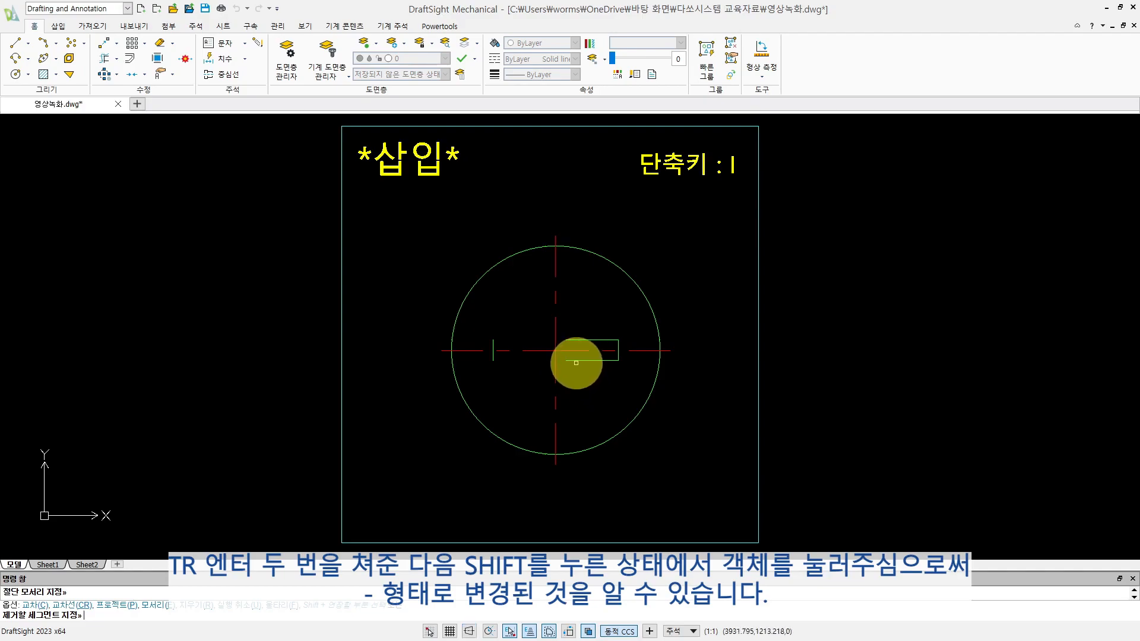
{"action": "left_click", "coordinate": [574, 361], "text": "shift"}
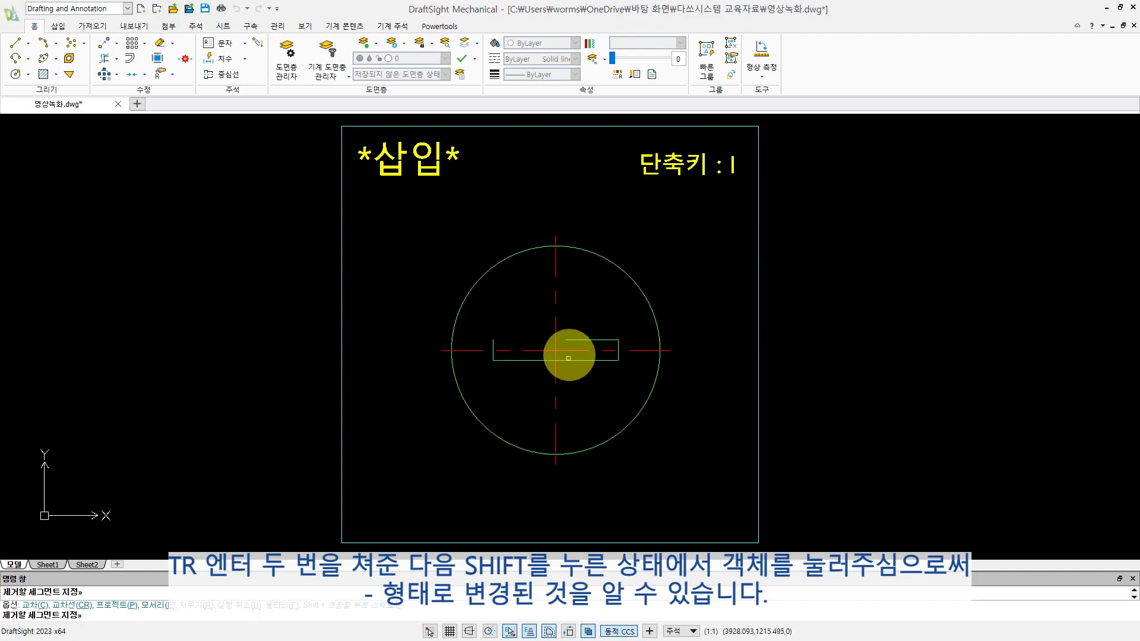
{"action": "left_click", "coordinate": [572, 340], "text": "shift"}
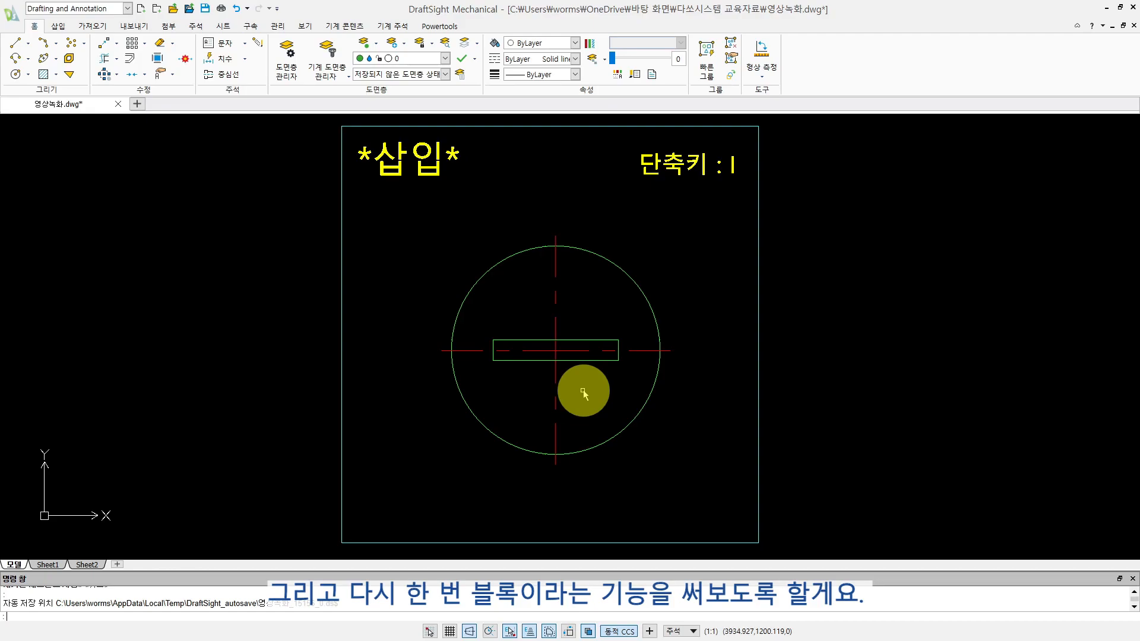
- Start redefining the existing "+ 나사" block with the minus-slot screw's circle, slot and centre lines as its entities
{"action": "key", "text": "Return"}
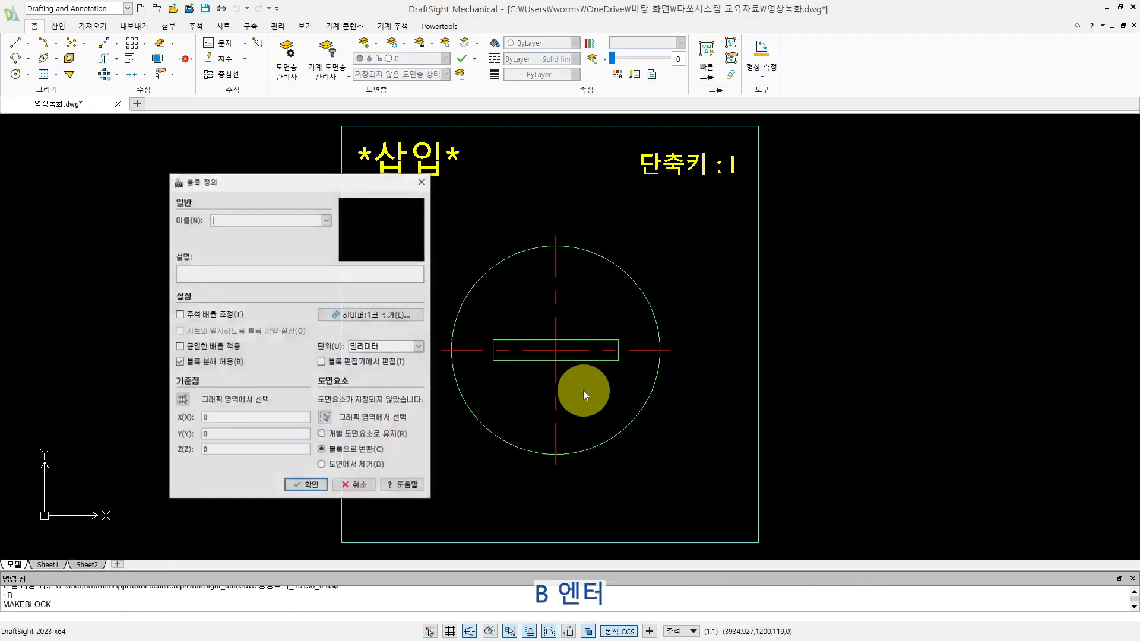
{"action": "left_click", "coordinate": [327, 224]}
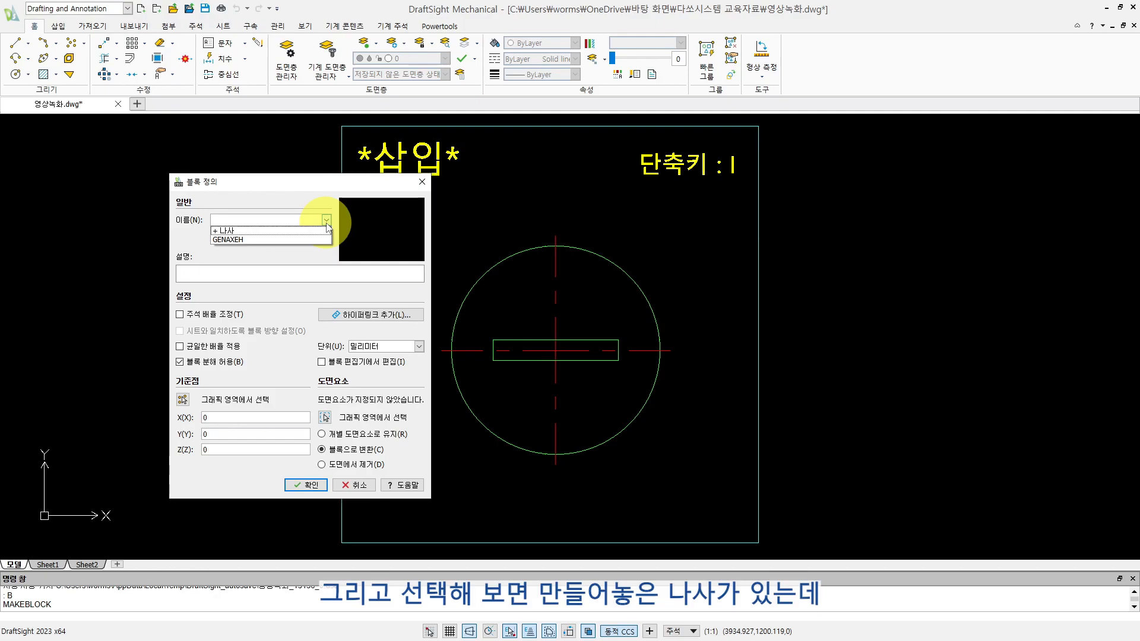
{"action": "left_click", "coordinate": [226, 231]}
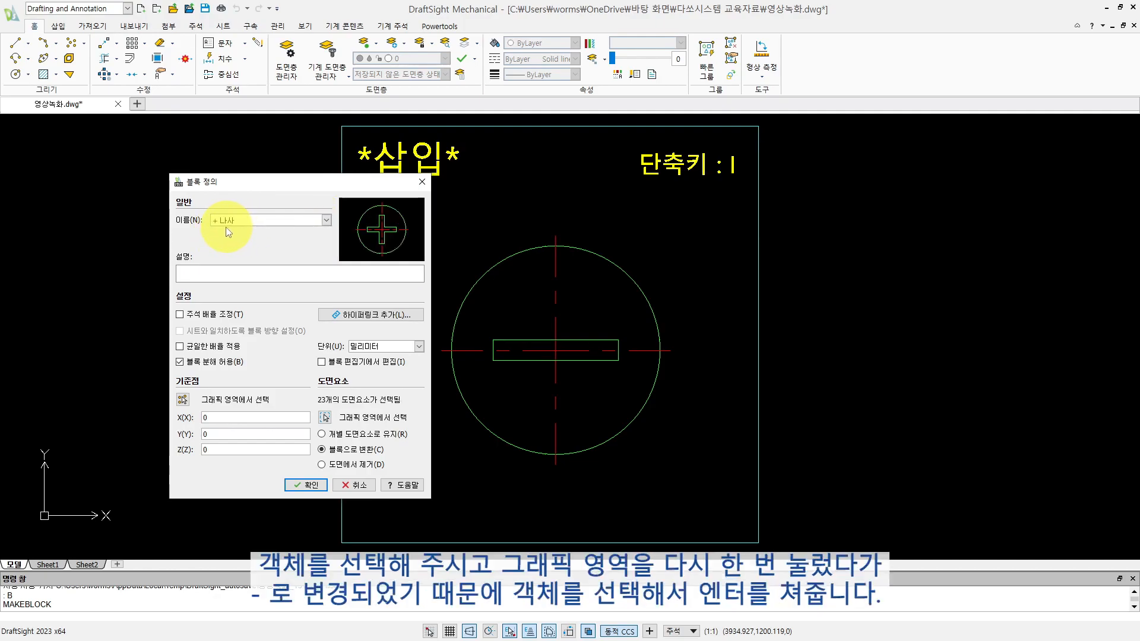
{"action": "left_click", "coordinate": [325, 417]}
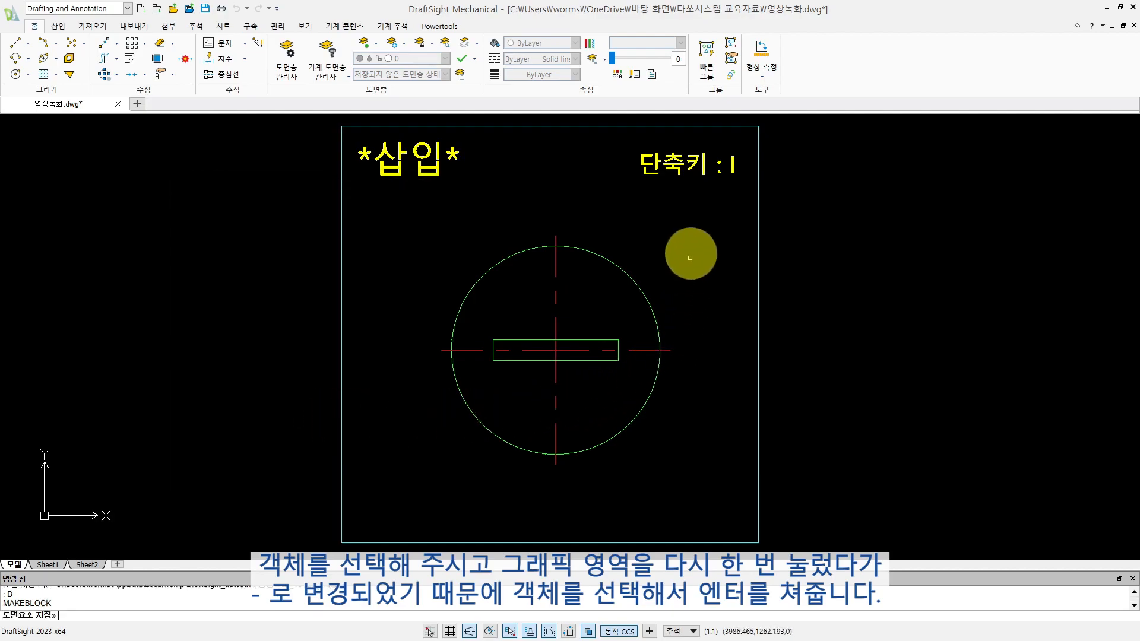
{"action": "left_click_drag", "start_coordinate": [690, 242], "coordinate": [415, 480]}
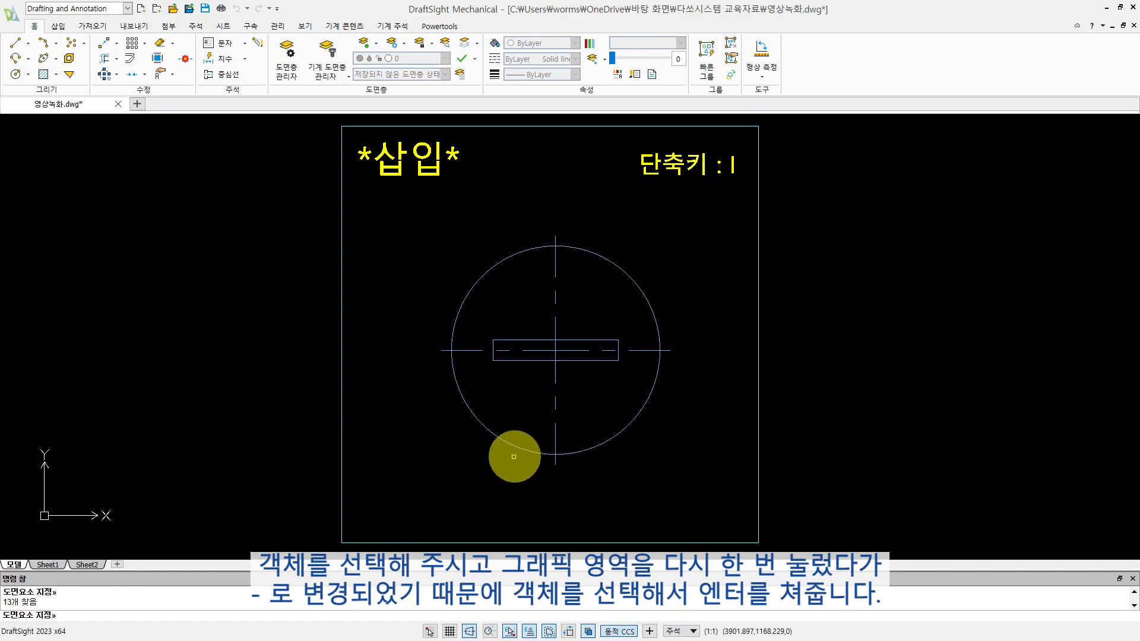
{"action": "key", "text": "Return"}
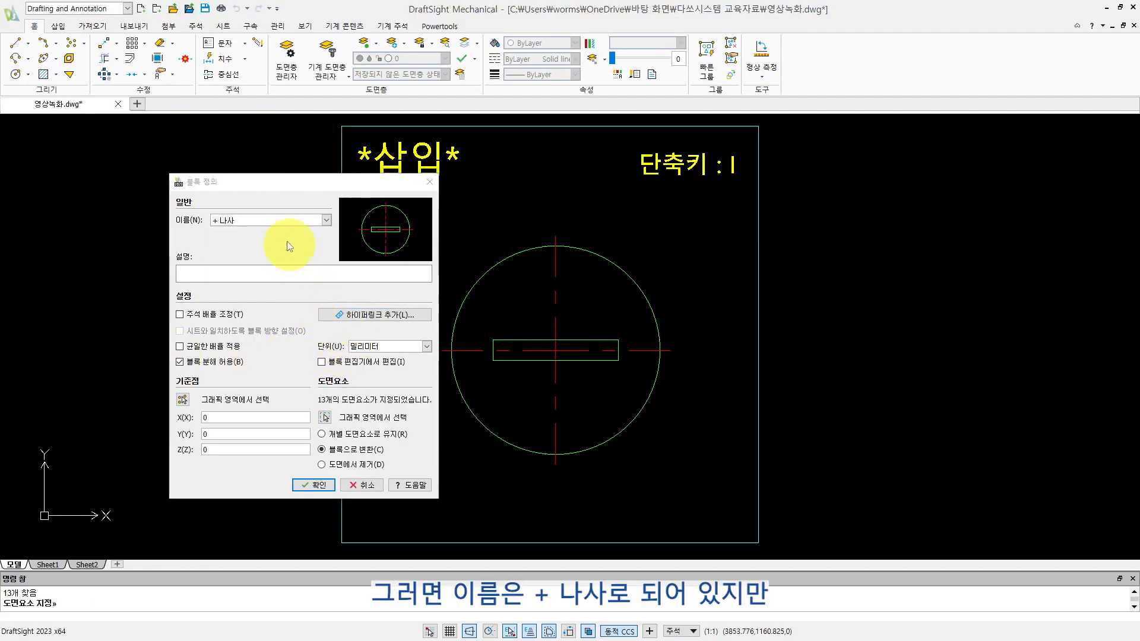
- Set the block's base point at the centre of the circle and overwrite the existing "+ 나사" definition
{"action": "double_click", "coordinate": [223, 220]}
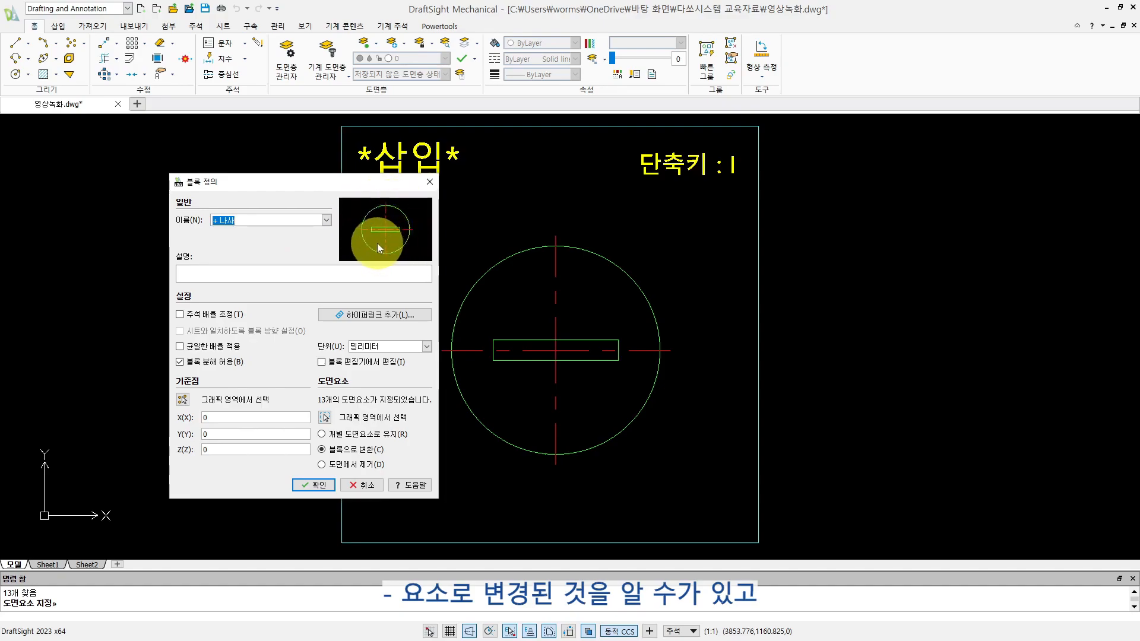
{"action": "left_click", "coordinate": [183, 401]}
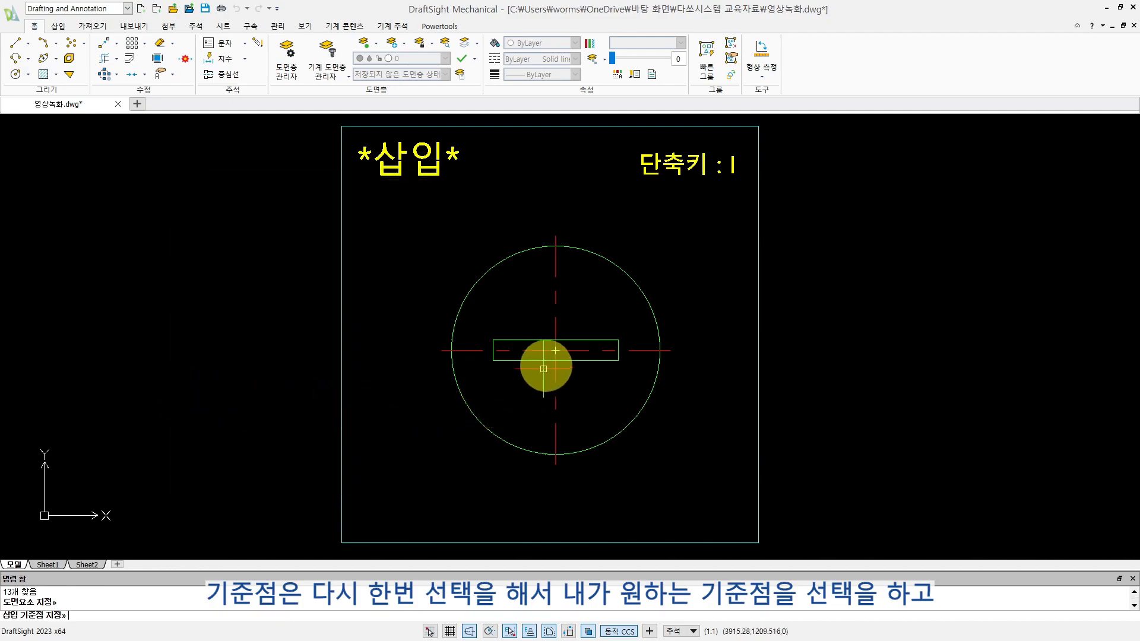
{"action": "left_click", "coordinate": [556, 350]}
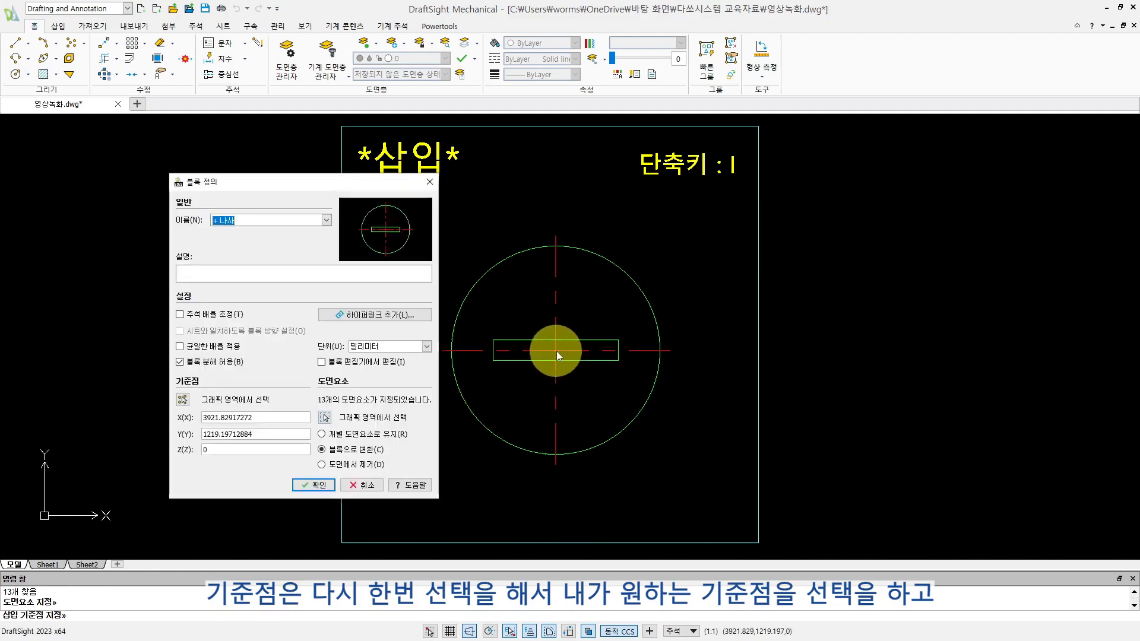
{"action": "left_click", "coordinate": [305, 488]}
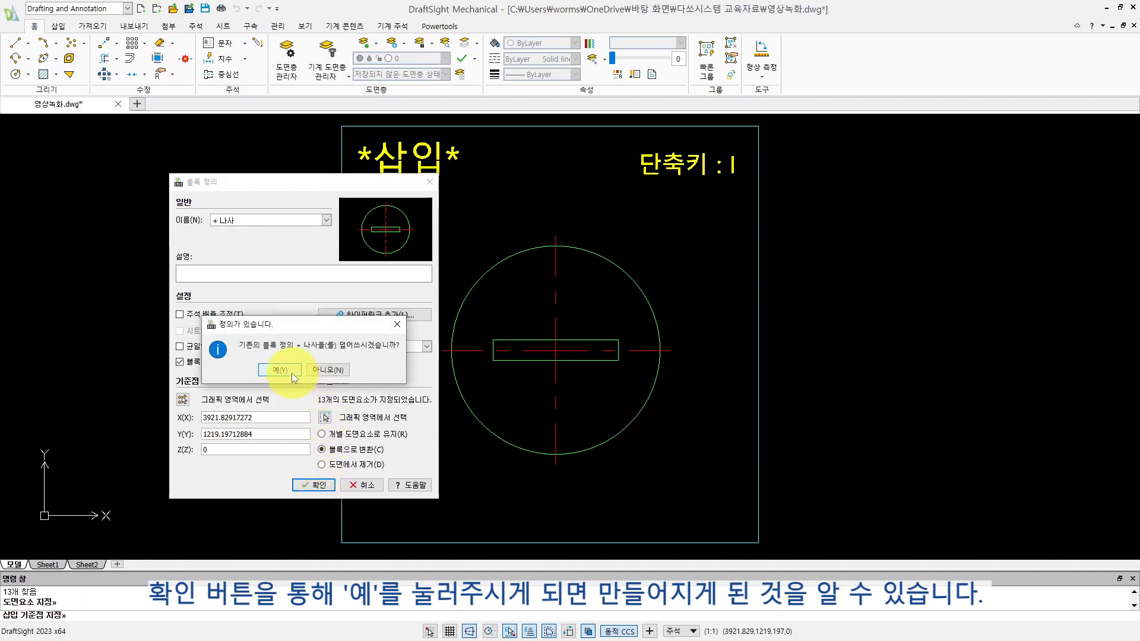
{"action": "left_click", "coordinate": [291, 373]}
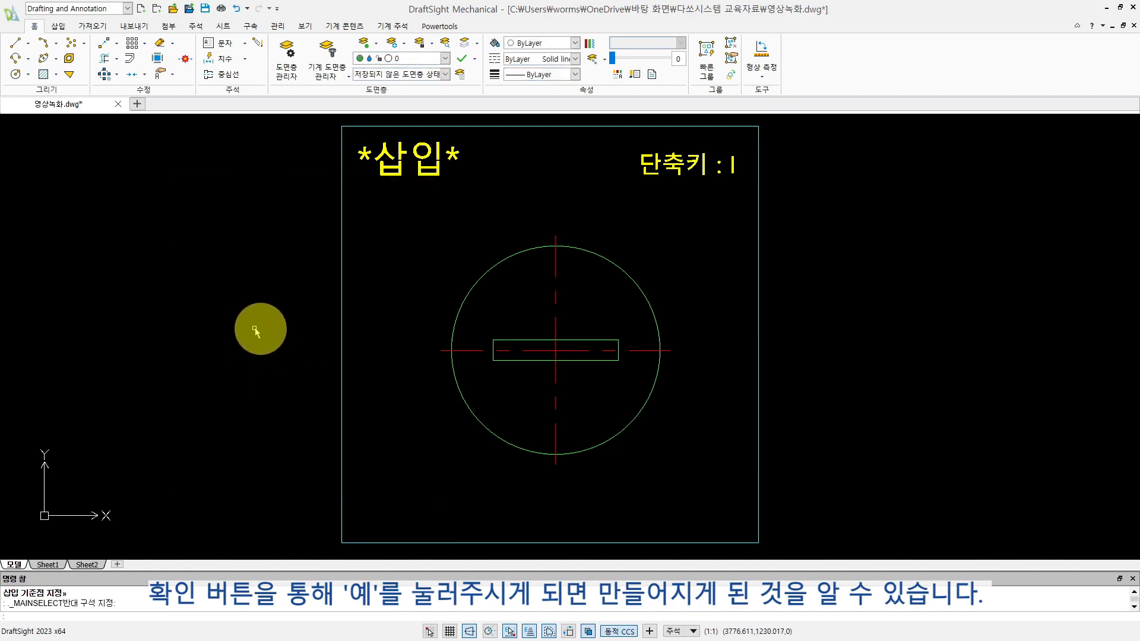
{"action": "key", "text": "Escape"}
{"action": "key", "text": "Escape"}
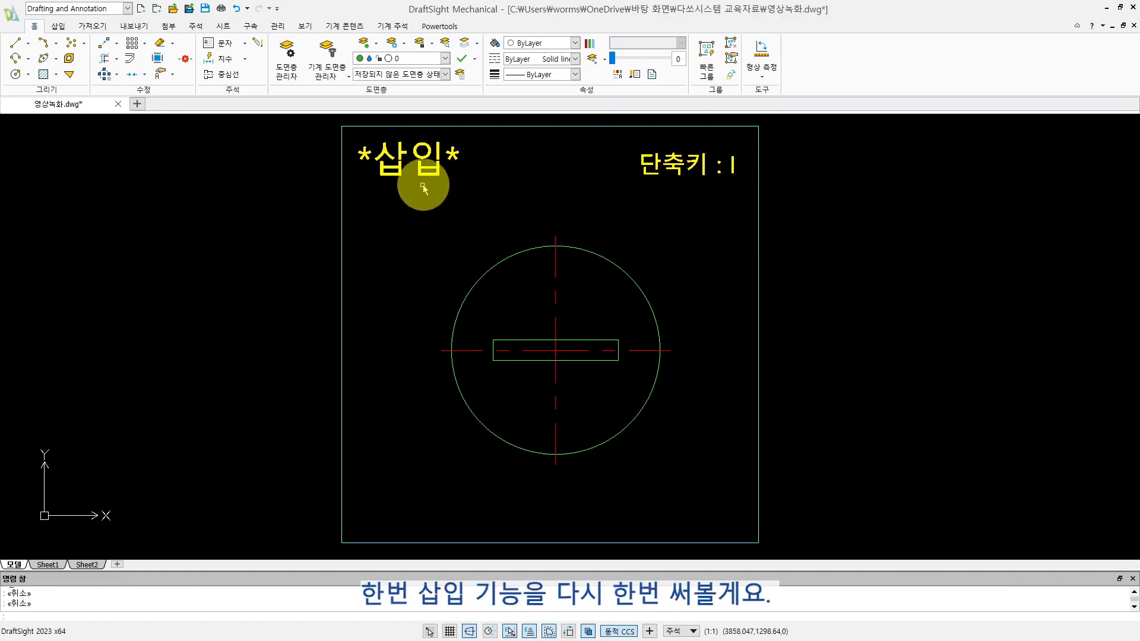
- Insert the redefined "+ 나사" block at scale 1 and angle 0, with its position specified in the drawing
{"action": "type", "text": "i"}
{"action": "key", "text": "Return"}
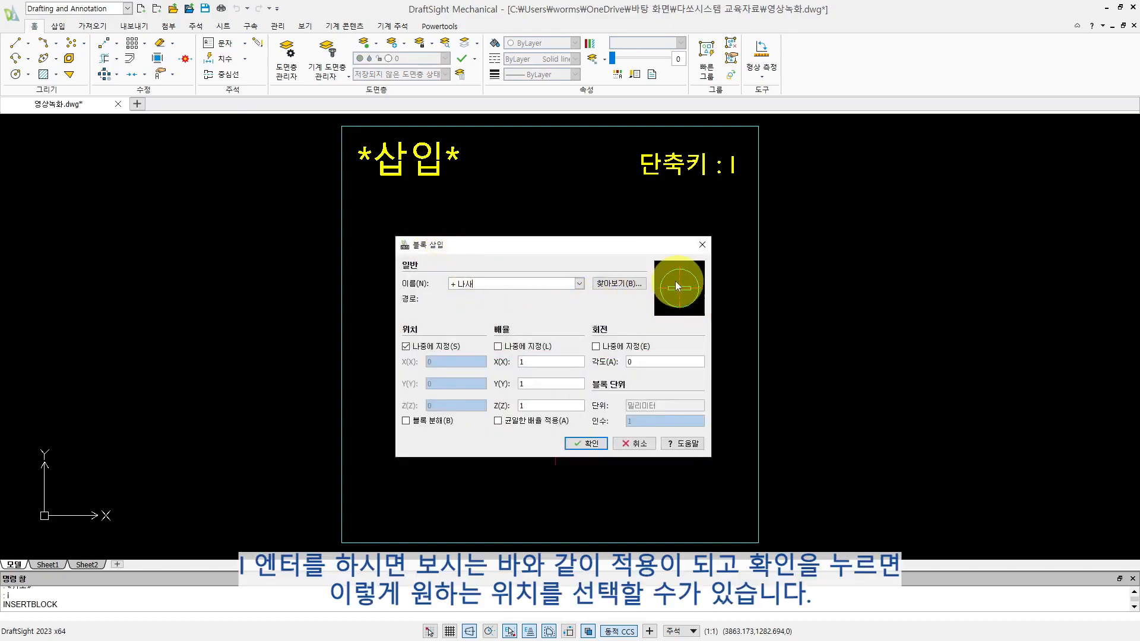
{"action": "left_click", "coordinate": [592, 445]}
{"action": "middle_click_drag", "start_coordinate": [940, 388], "coordinate": [863, 390]}
{"action": "middle_click_drag", "start_coordinate": [719, 411], "coordinate": [693, 409]}
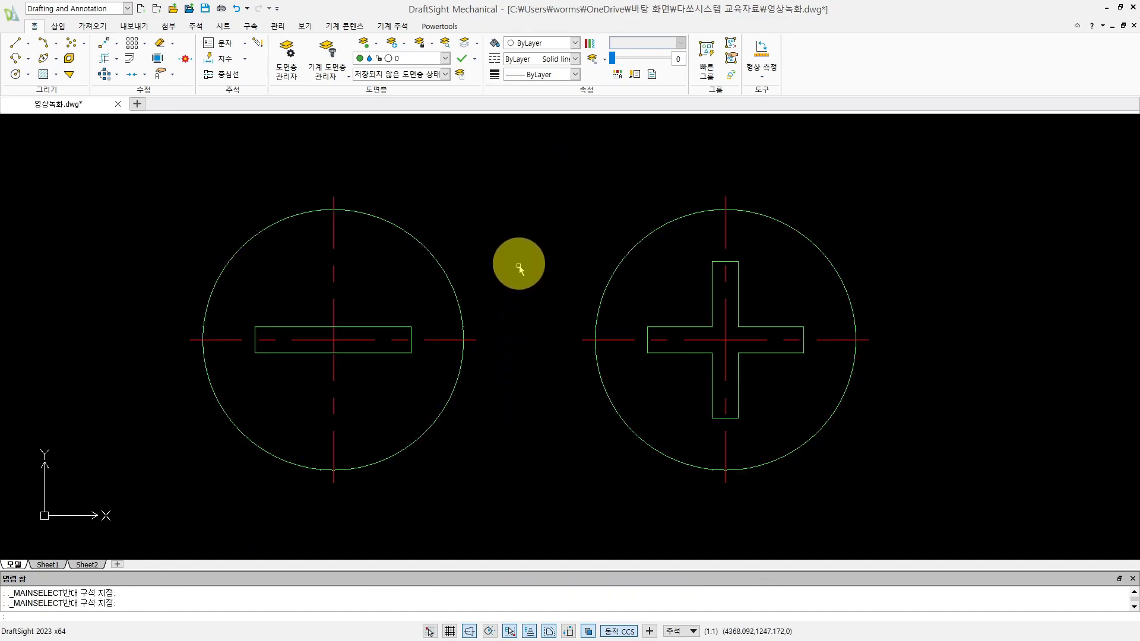
- Select the minus-slot screw and the cross-slot screw in turn to check which is a block and which is separate entities
{"action": "left_click", "coordinate": [467, 193]}
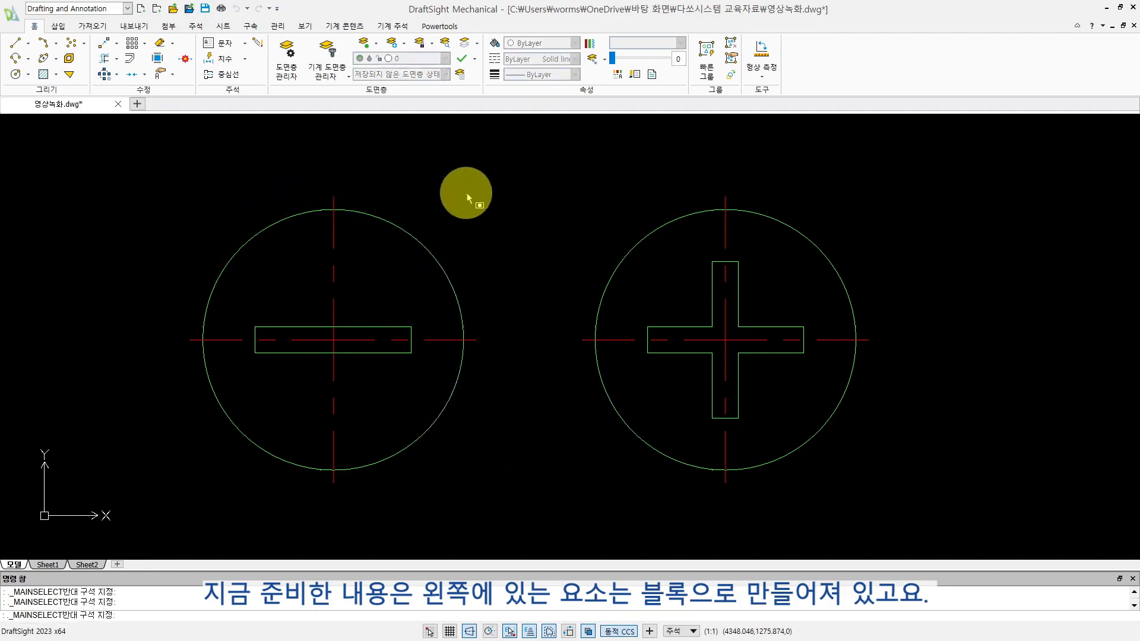
{"action": "left_click", "coordinate": [212, 480]}
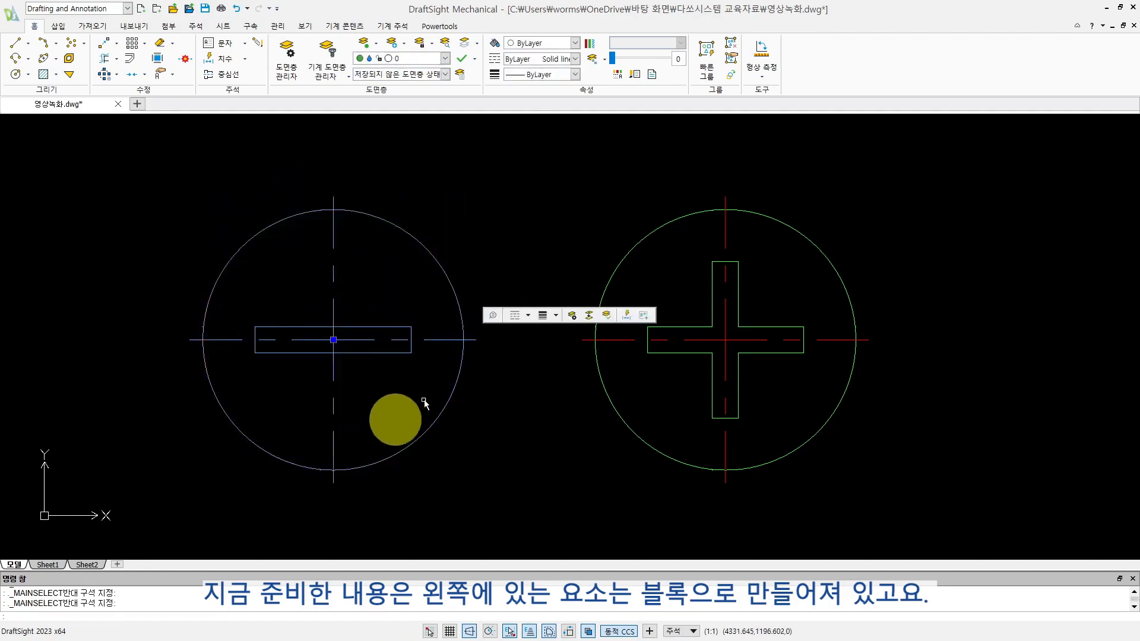
{"action": "key", "text": "Escape"}
{"action": "left_click", "coordinate": [561, 162]}
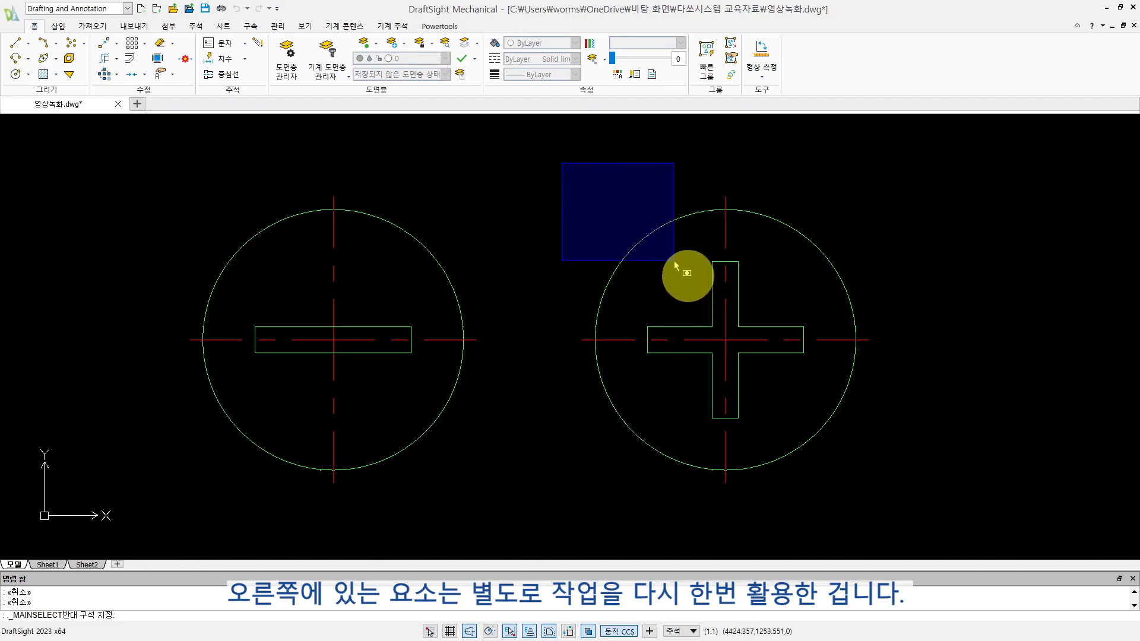
{"action": "left_click", "coordinate": [898, 505]}
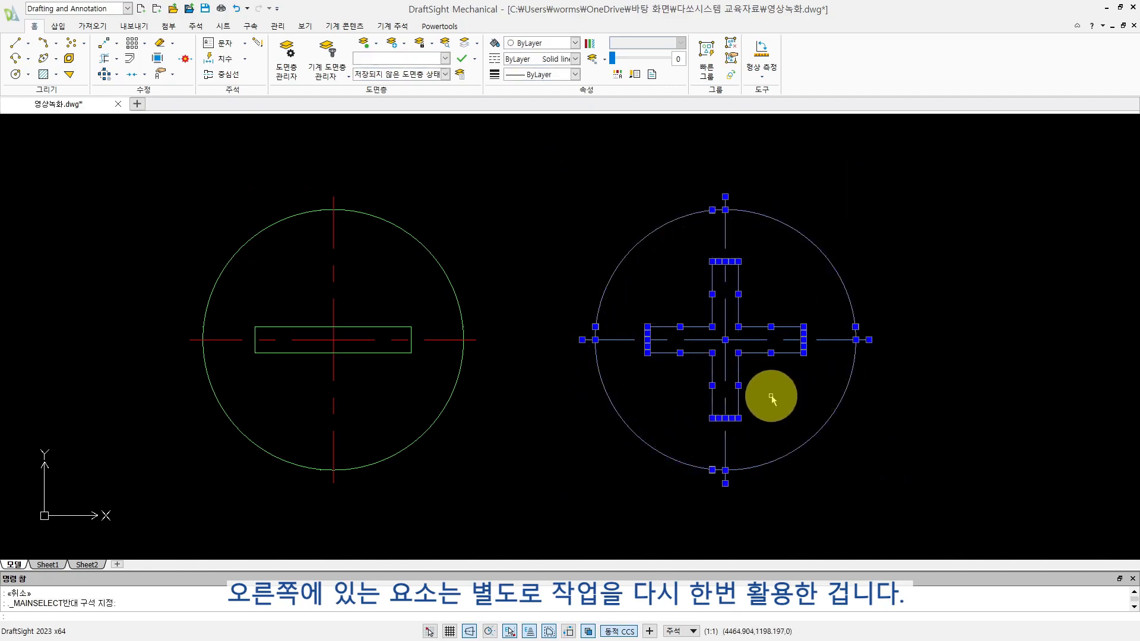
{"action": "key", "text": "Escape"}
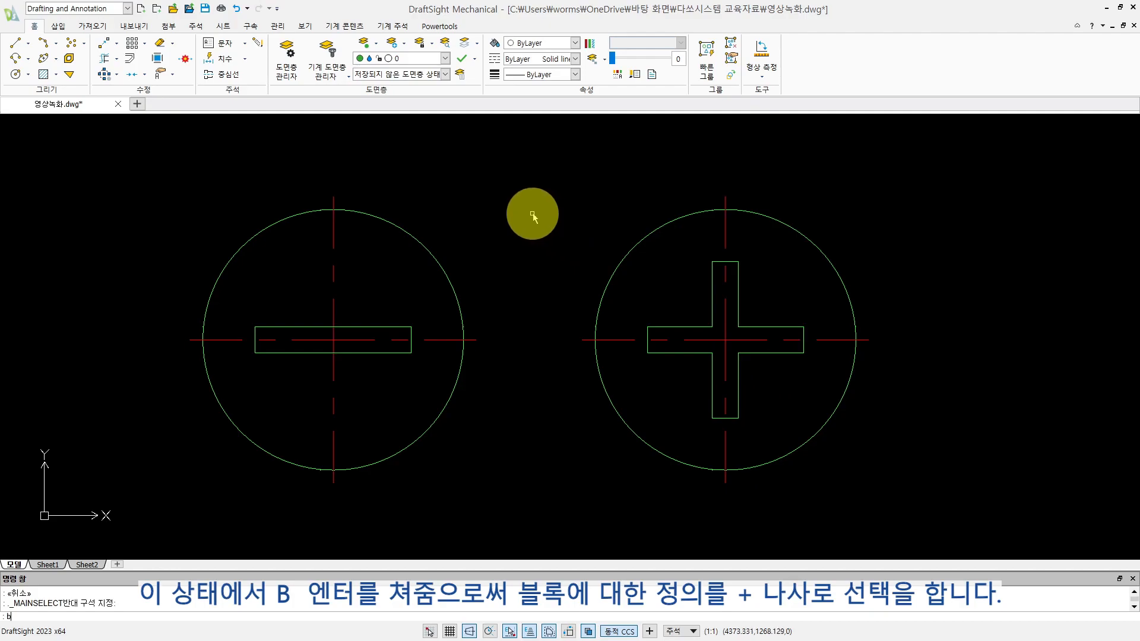
- Start redefining the existing "+ 나사" block with the cross-slot screw's circle, cross and centre lines as its entities
{"action": "key", "text": "Return"}
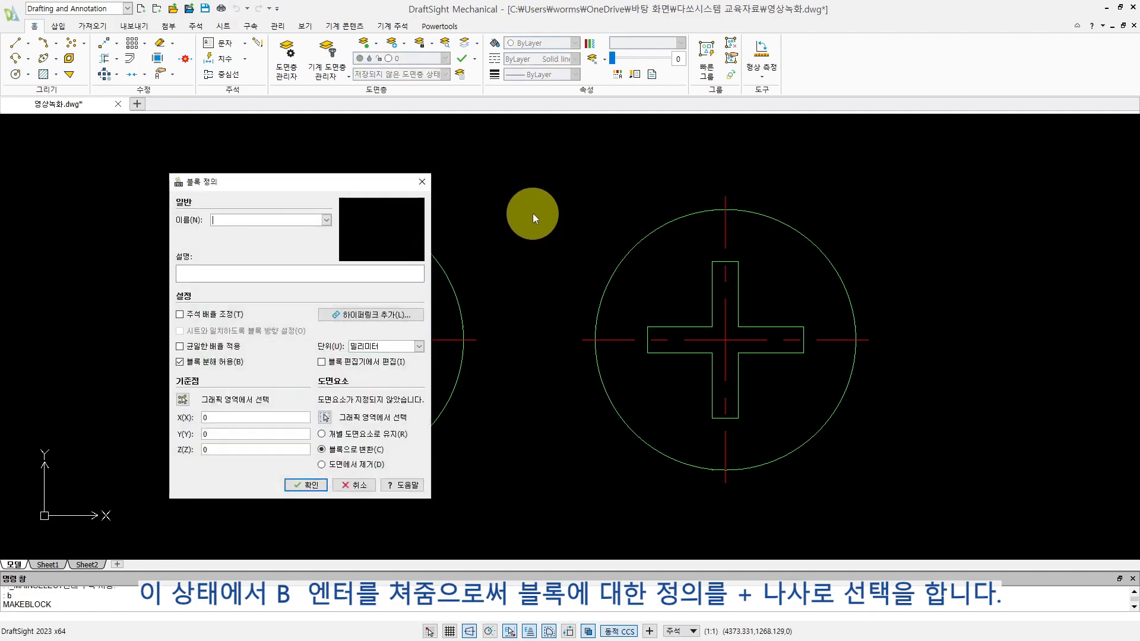
{"action": "left_click", "coordinate": [326, 220]}
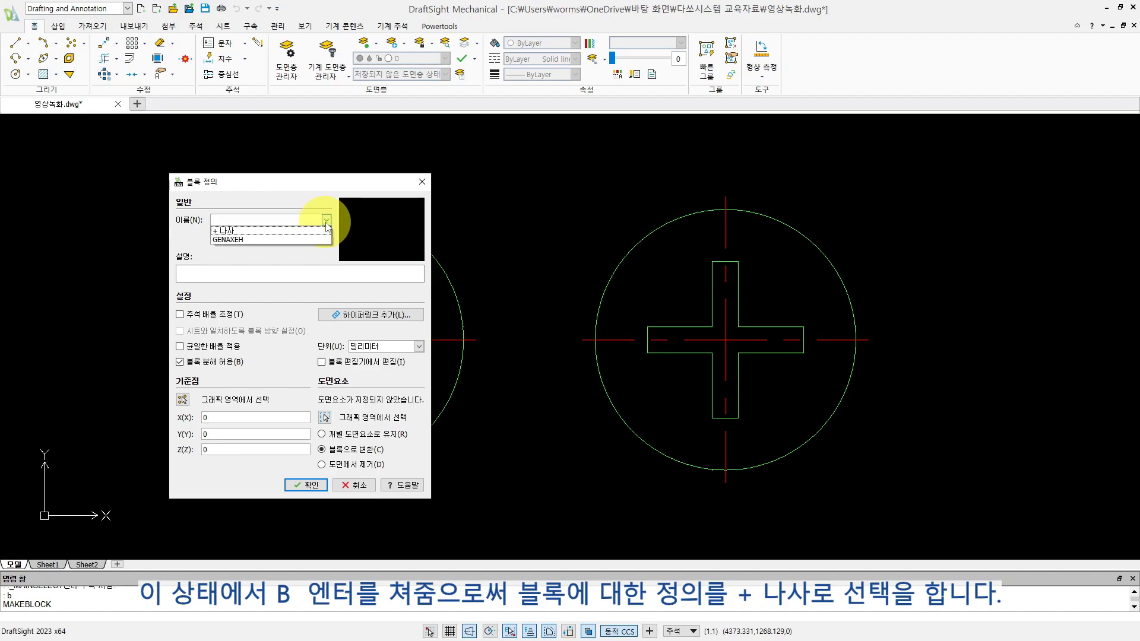
{"action": "left_click", "coordinate": [225, 231]}
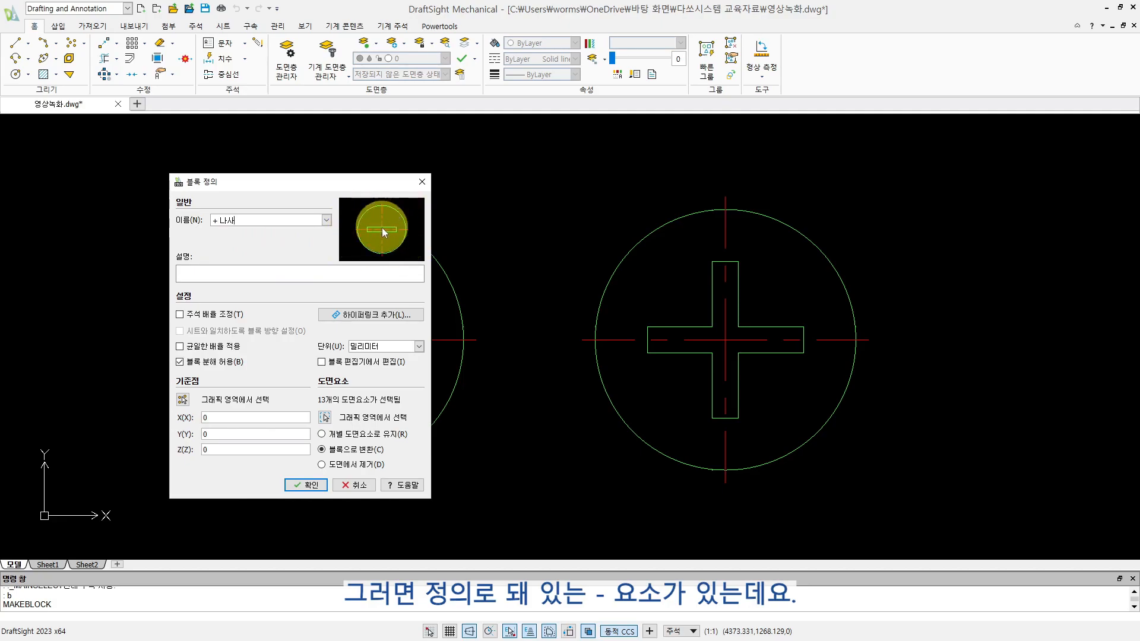
{"action": "left_click", "coordinate": [325, 418]}
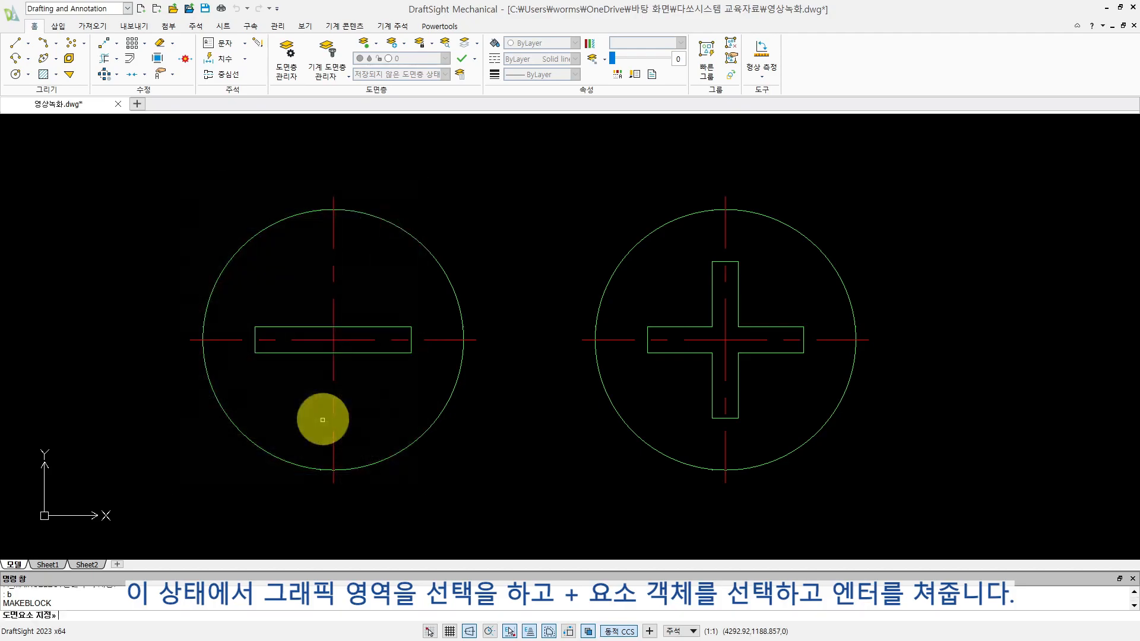
{"action": "mouse_move", "coordinate": [549, 178]}
{"action": "left_mouse_down"}
{"action": "mouse_move", "coordinate": [670, 326]}
{"action": "mouse_move", "coordinate": [906, 518]}
{"action": "left_mouse_up"}
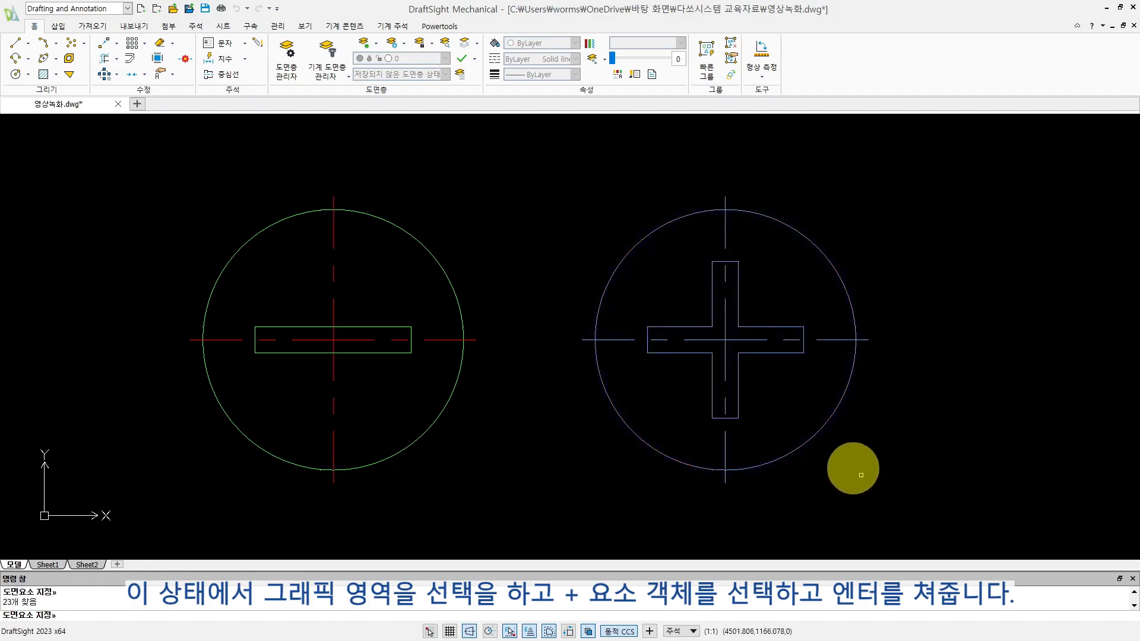
{"action": "key", "text": "Return"}
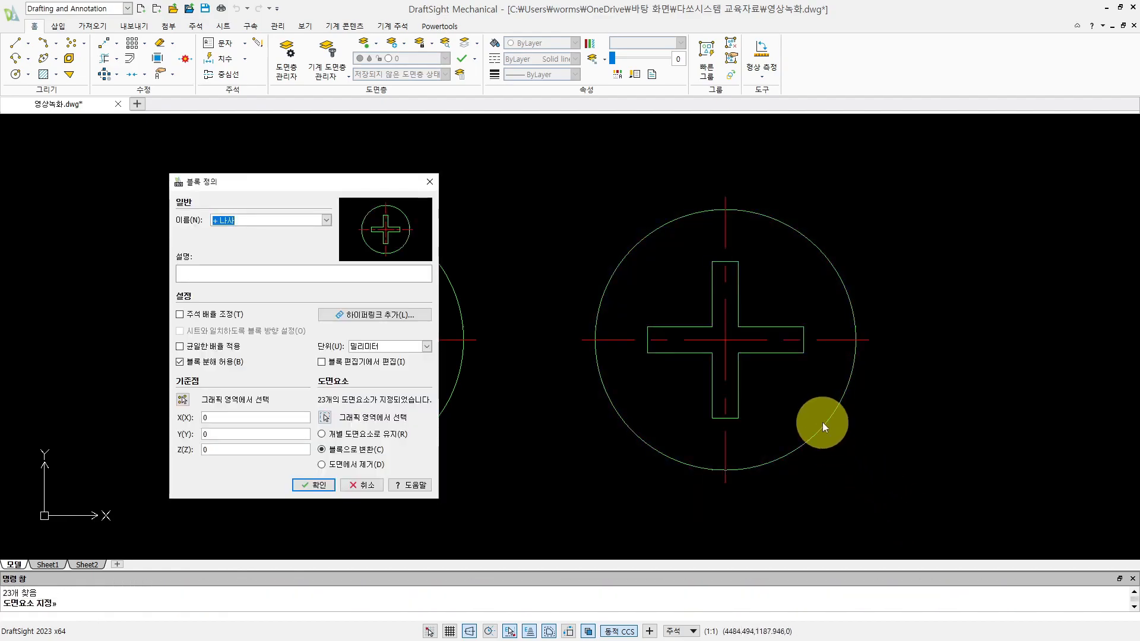
- Set the block's base point at the centre of the cross-slot screw and overwrite the existing "+ 나사" definition
{"action": "left_click", "coordinate": [183, 402]}
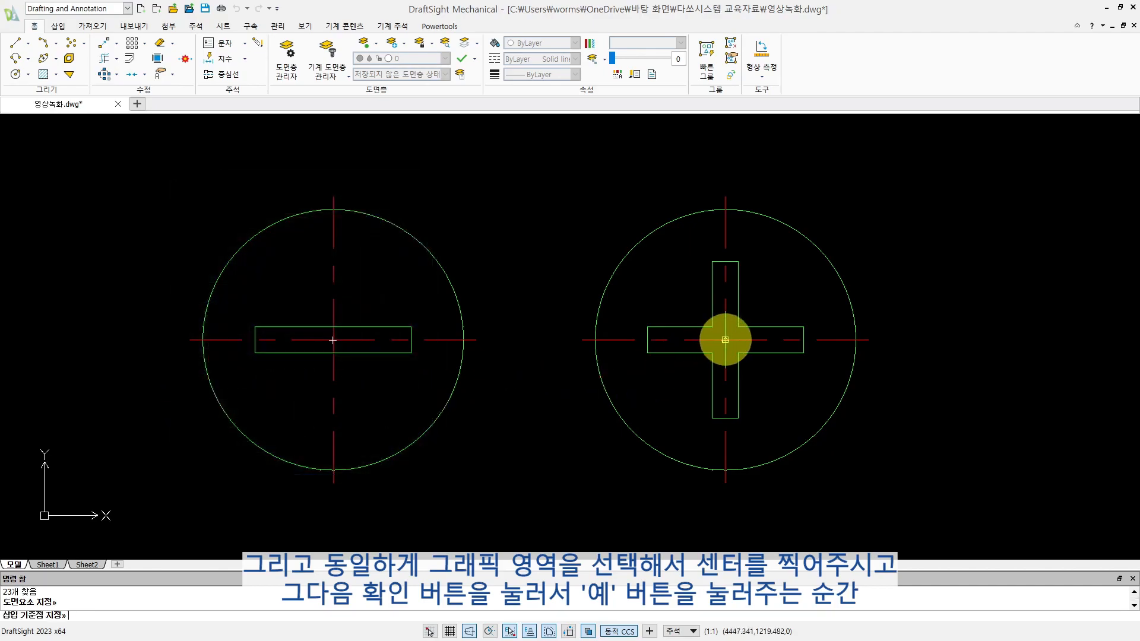
{"action": "left_click", "coordinate": [725, 339]}
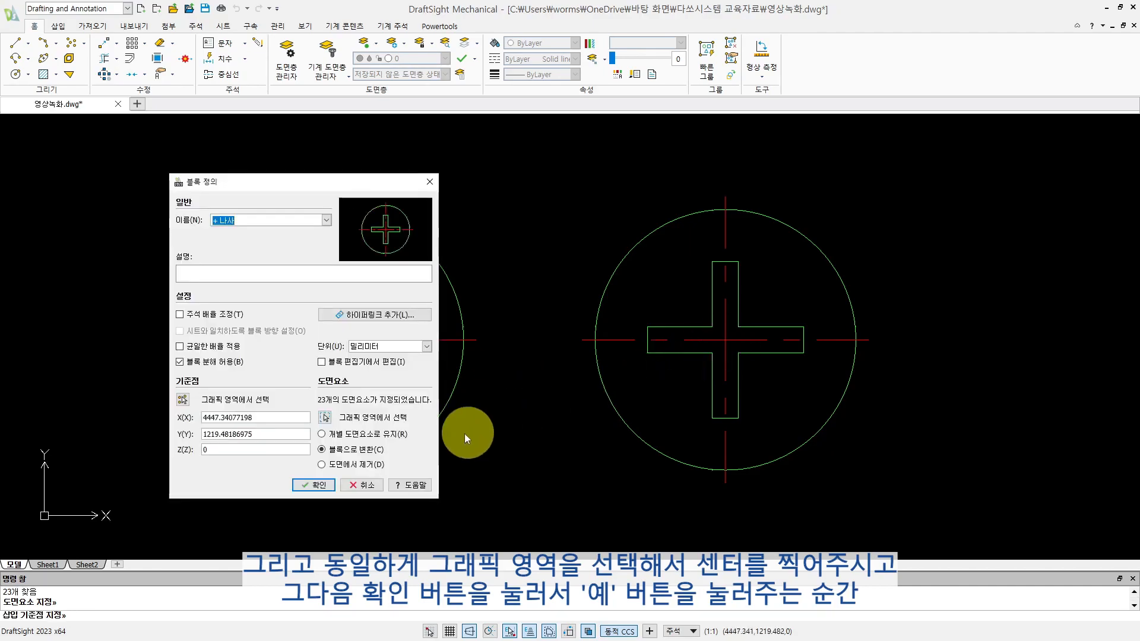
{"action": "left_click", "coordinate": [318, 485]}
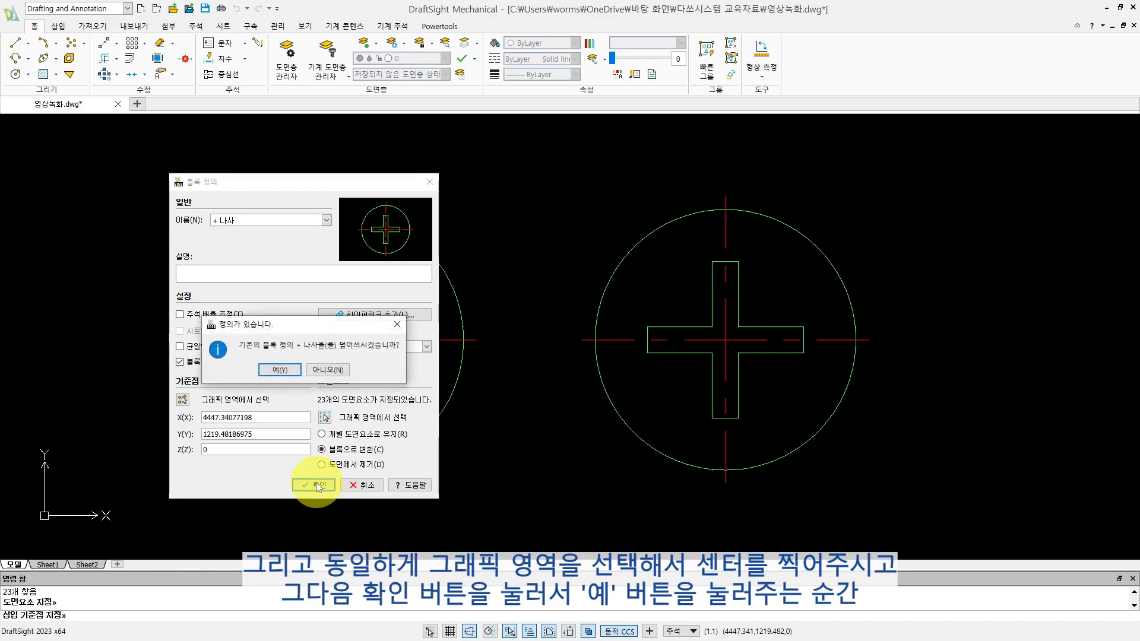
{"action": "left_click", "coordinate": [281, 371]}
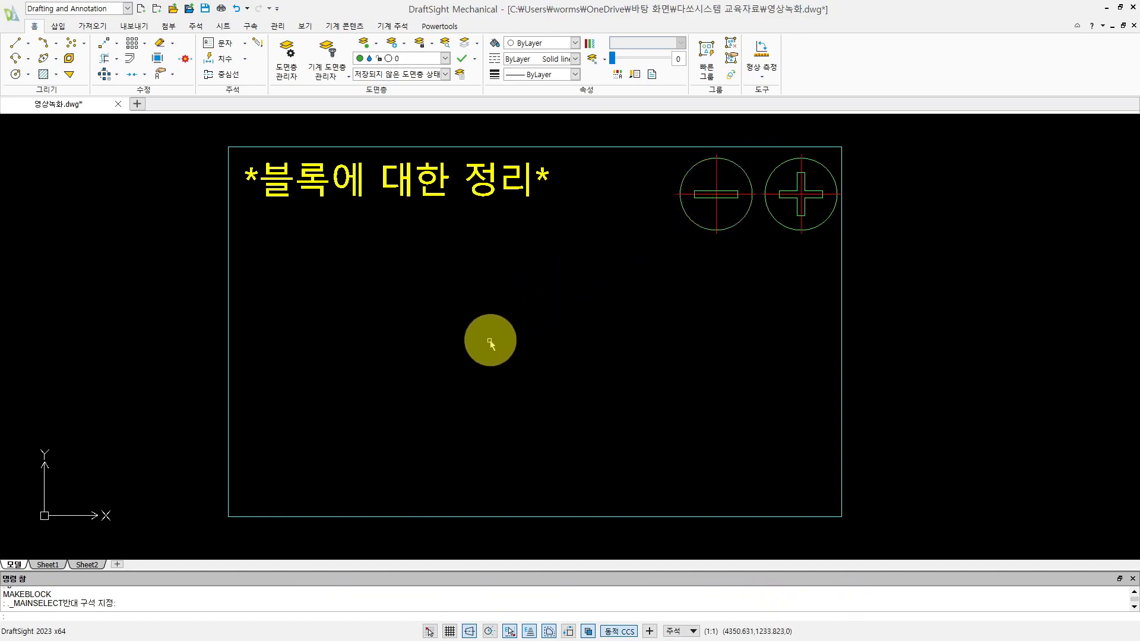
- Insert the "- 나사" block at scale 1 and angle 0 inside the frame, below the title text
{"action": "left_click", "coordinate": [532, 357]}
{"action": "left_click", "coordinate": [528, 355]}
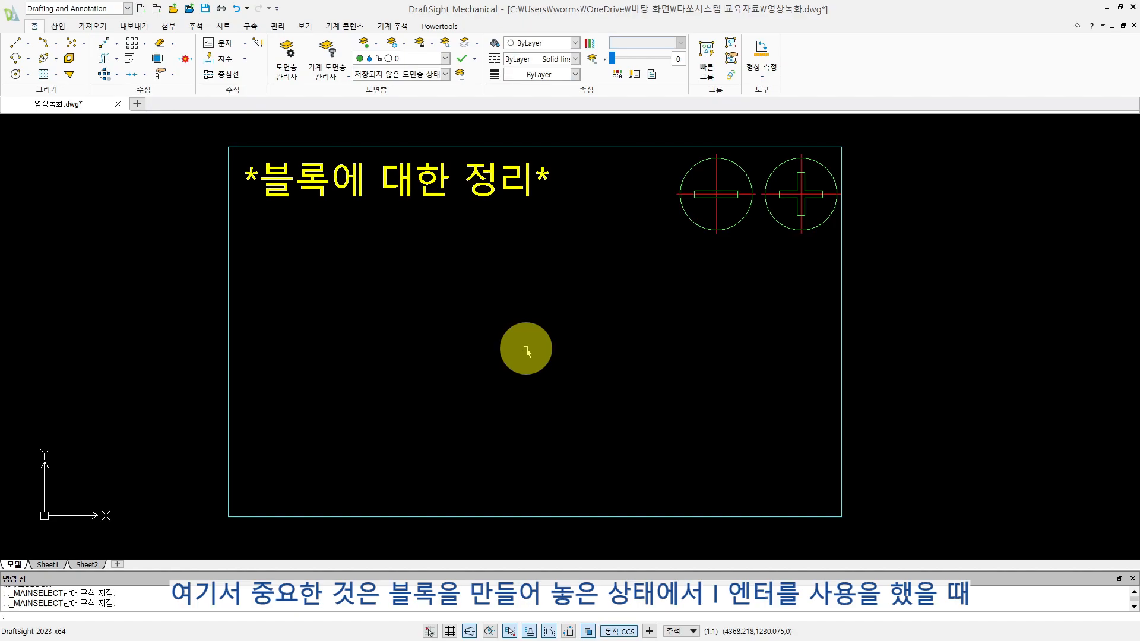
{"action": "type", "text": "i"}
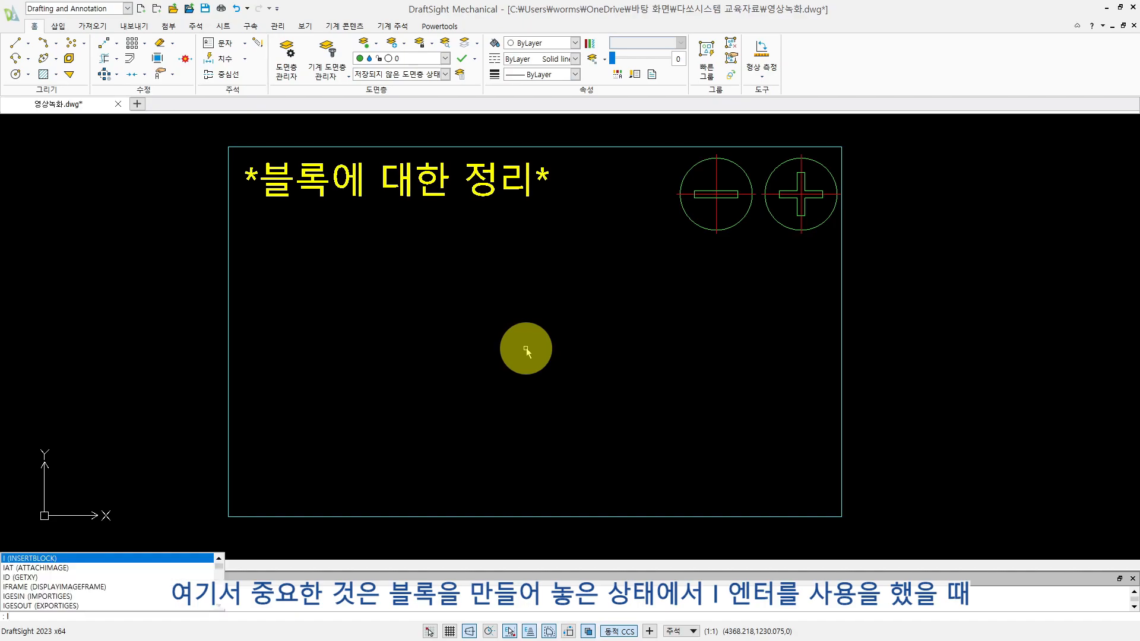
{"action": "key", "text": "Return"}
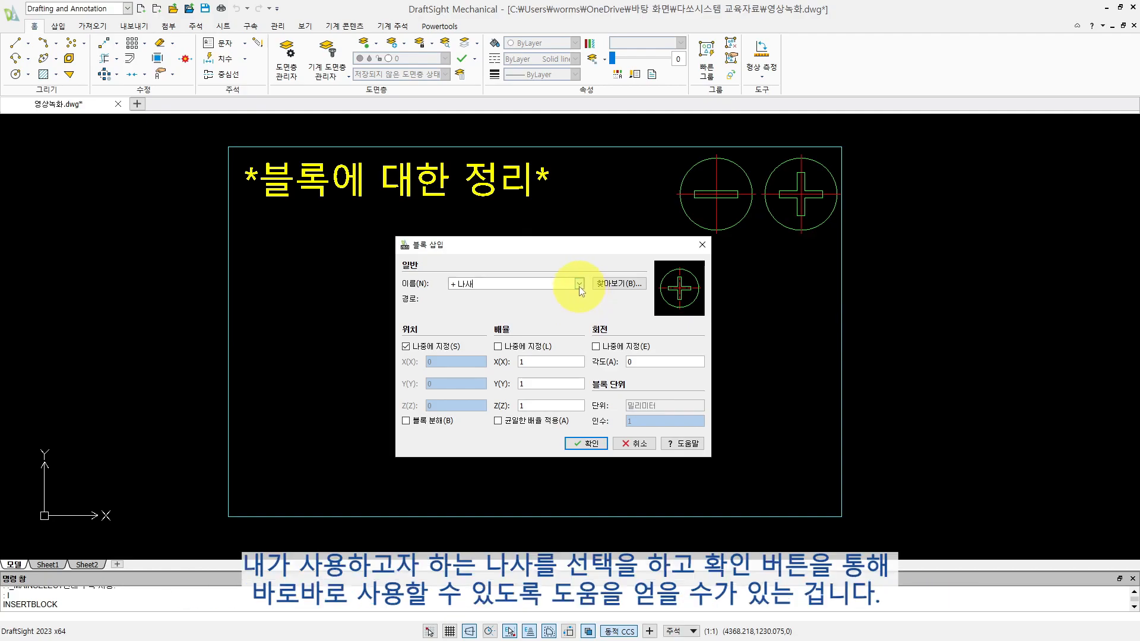
{"action": "left_click", "coordinate": [579, 284]}
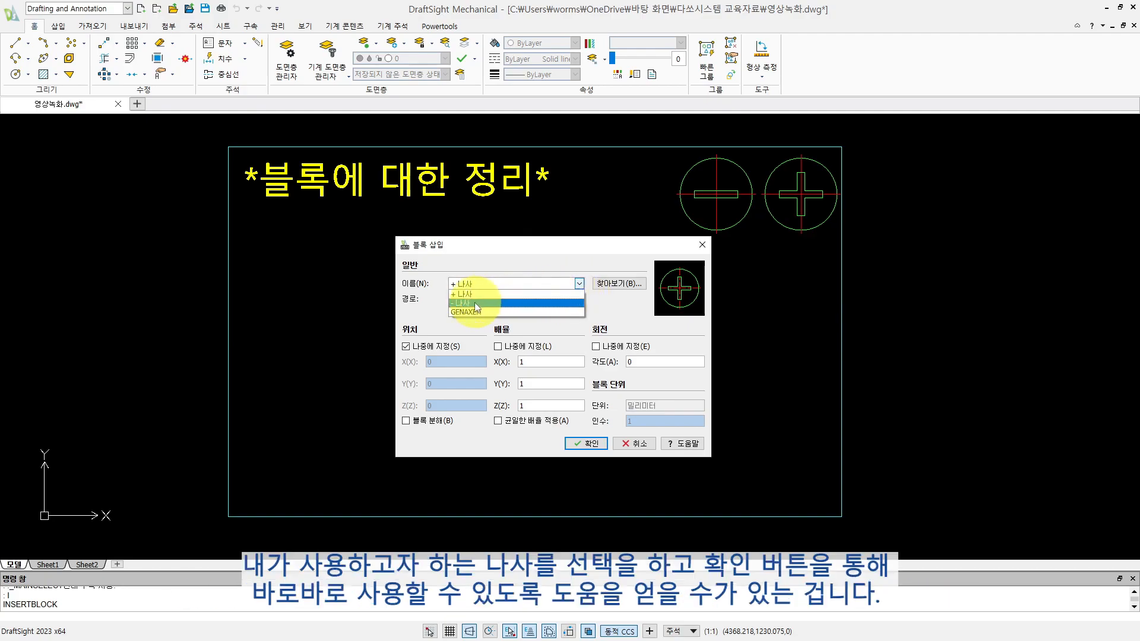
{"action": "left_click", "coordinate": [471, 303]}
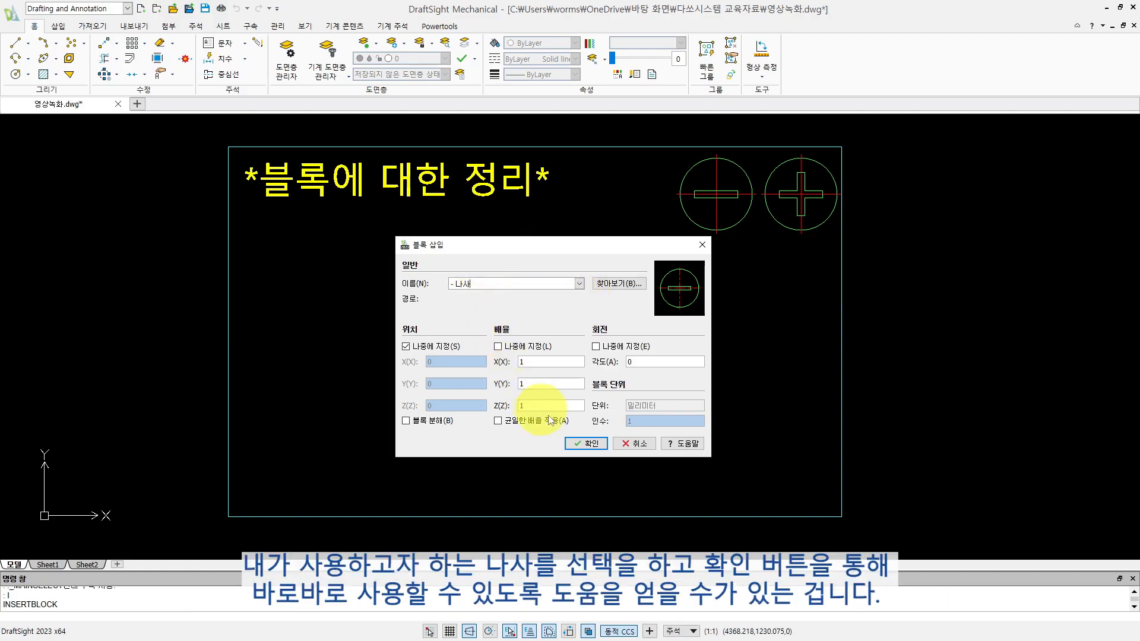
{"action": "left_click", "coordinate": [582, 445]}
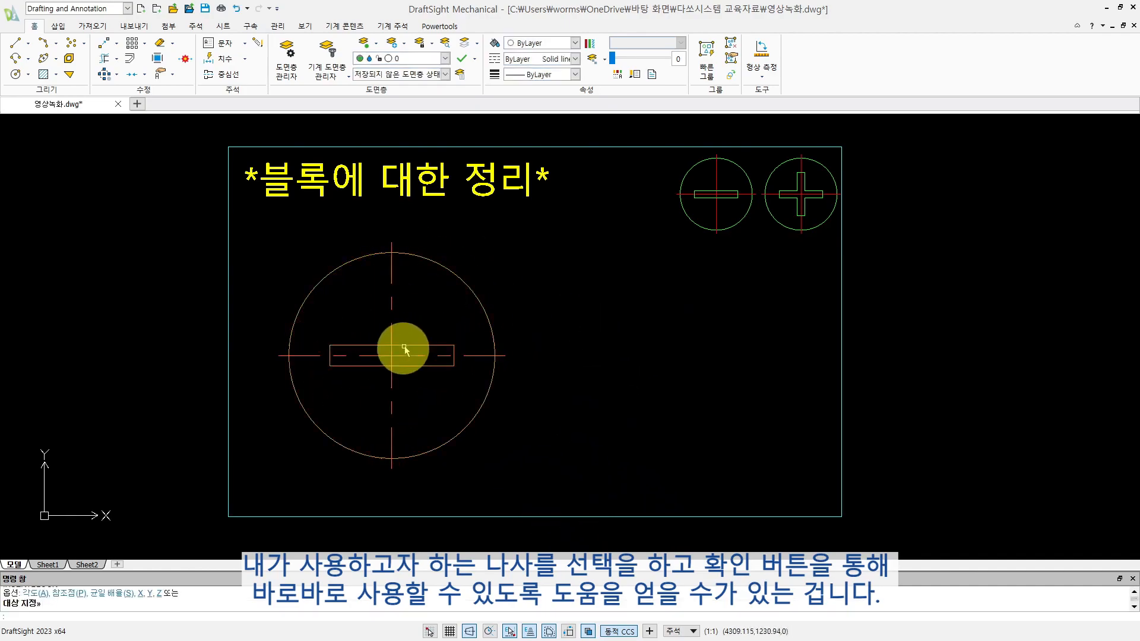
{"action": "left_click", "coordinate": [402, 357]}
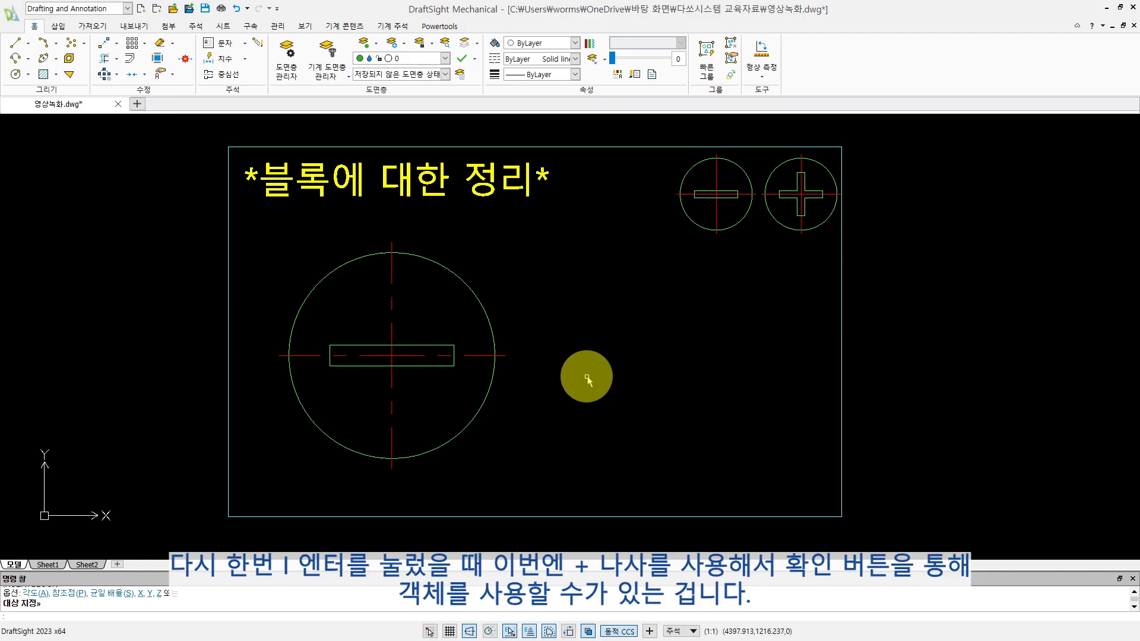
- Insert the "+ 나사" block at scale 1 and angle 0 inside the frame, beside the large minus-slot screw
{"action": "type", "text": "i"}
{"action": "key", "text": "Return"}
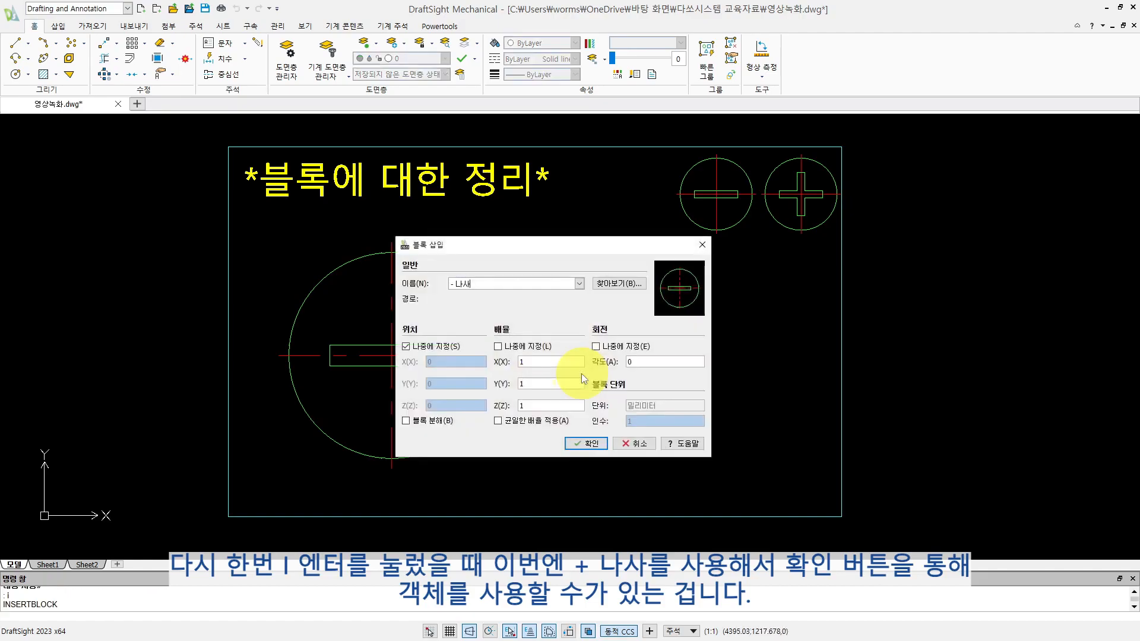
{"action": "left_click", "coordinate": [579, 284]}
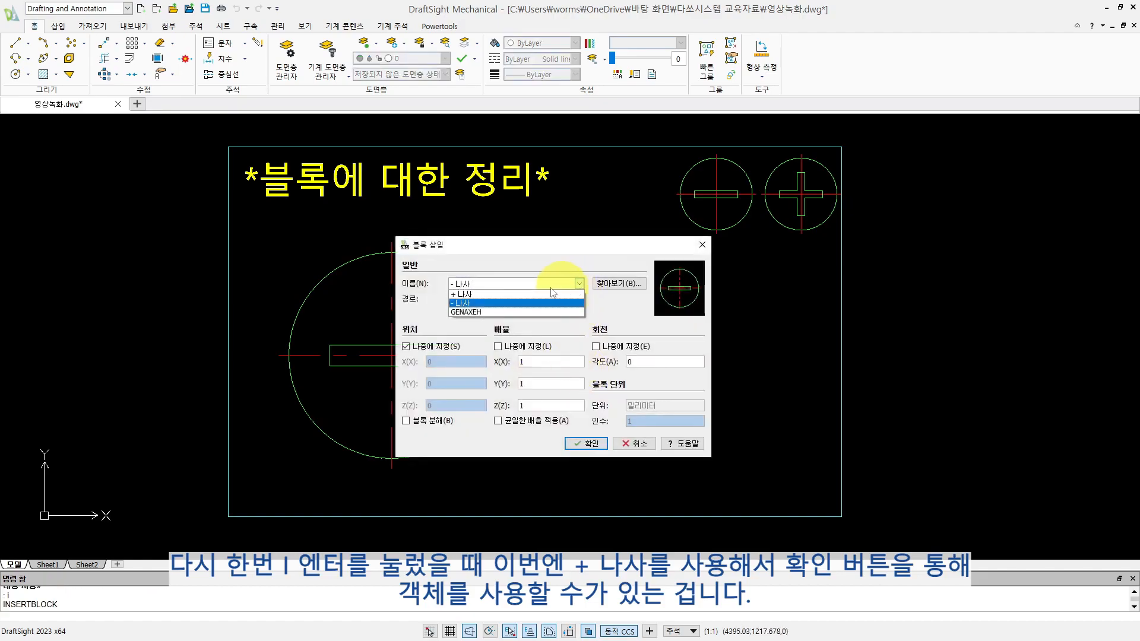
{"action": "left_click", "coordinate": [474, 295]}
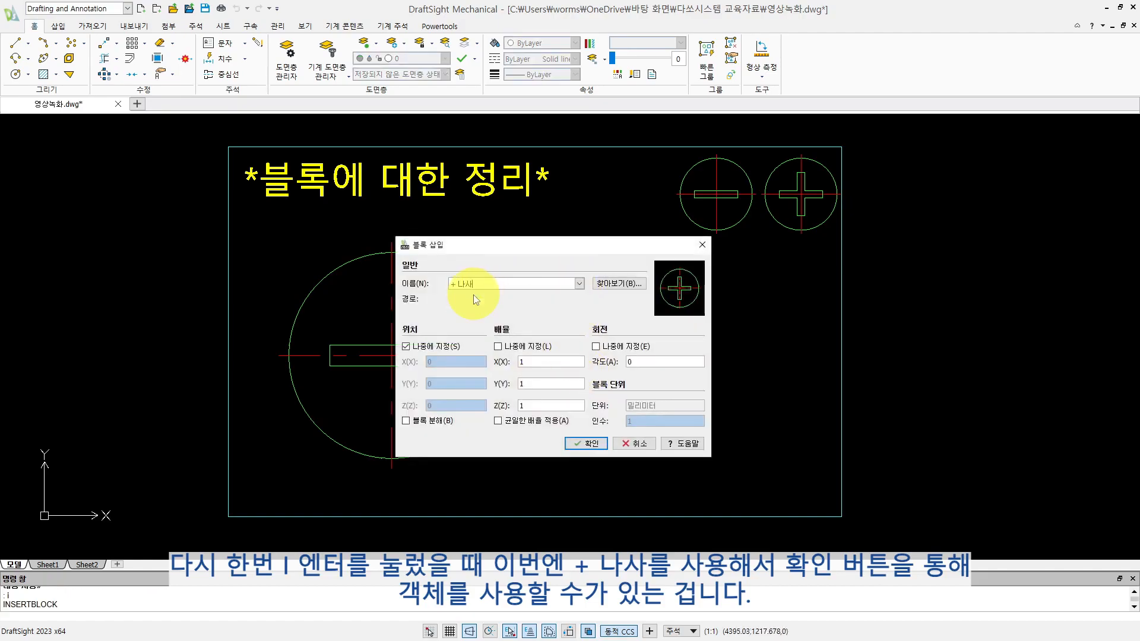
{"action": "left_click", "coordinate": [590, 444]}
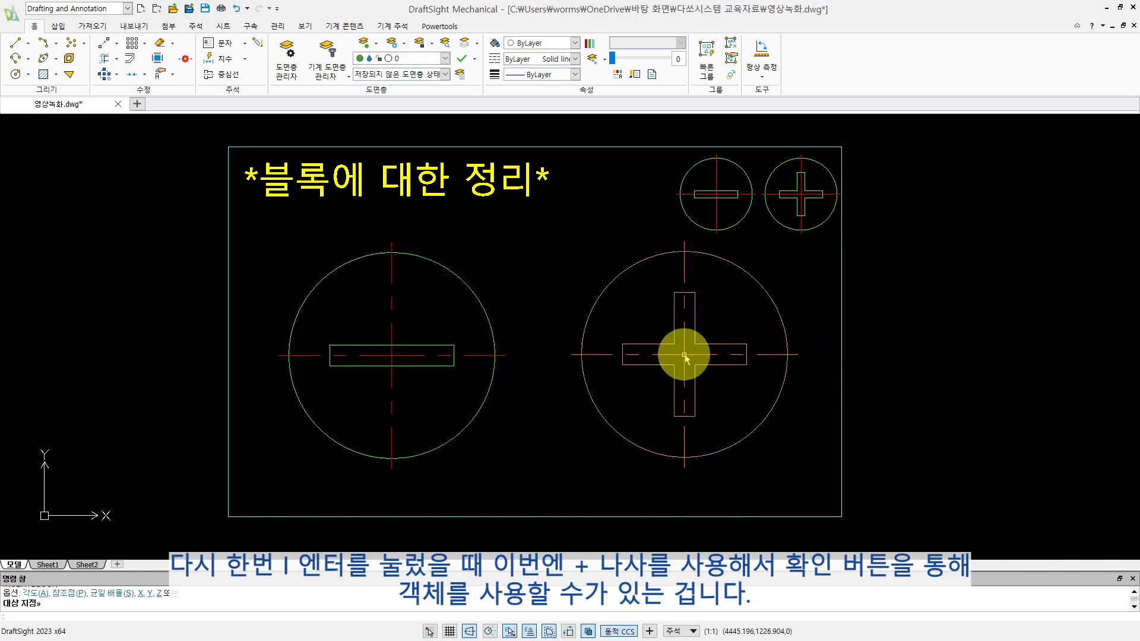
{"action": "left_click", "coordinate": [685, 355]}
{"action": "key", "text": "Escape"}
{"action": "key", "text": "Escape"}
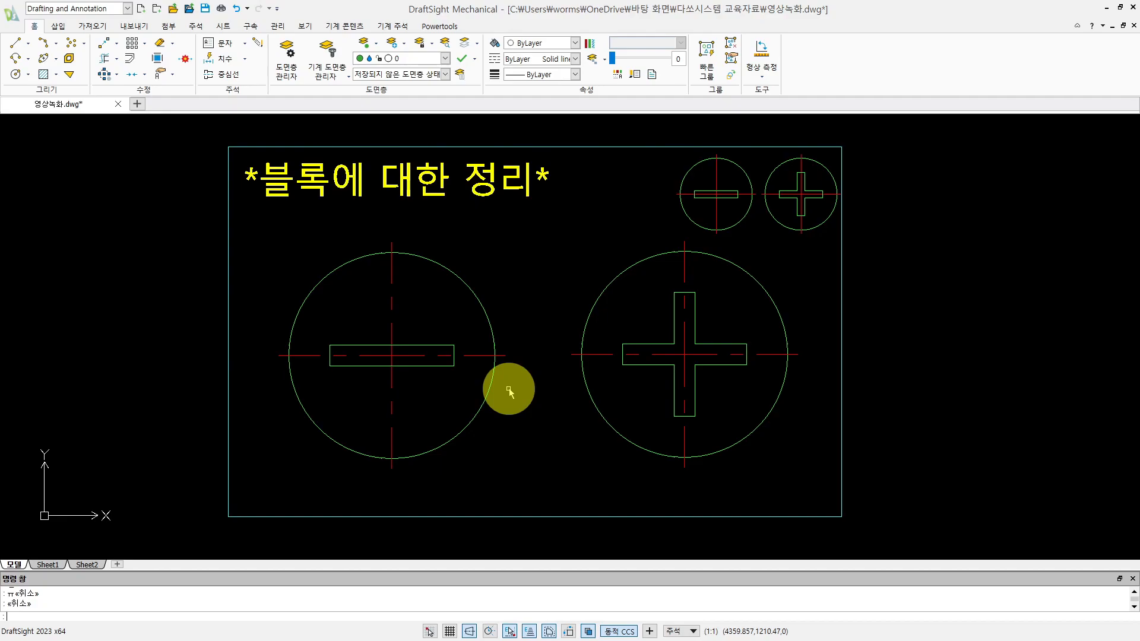
- Start a block definition named "+ 나사 (변경)" with its base point at the centre of the large cross-slot screw
{"action": "type", "text": "b"}
{"action": "key", "text": "Return"}
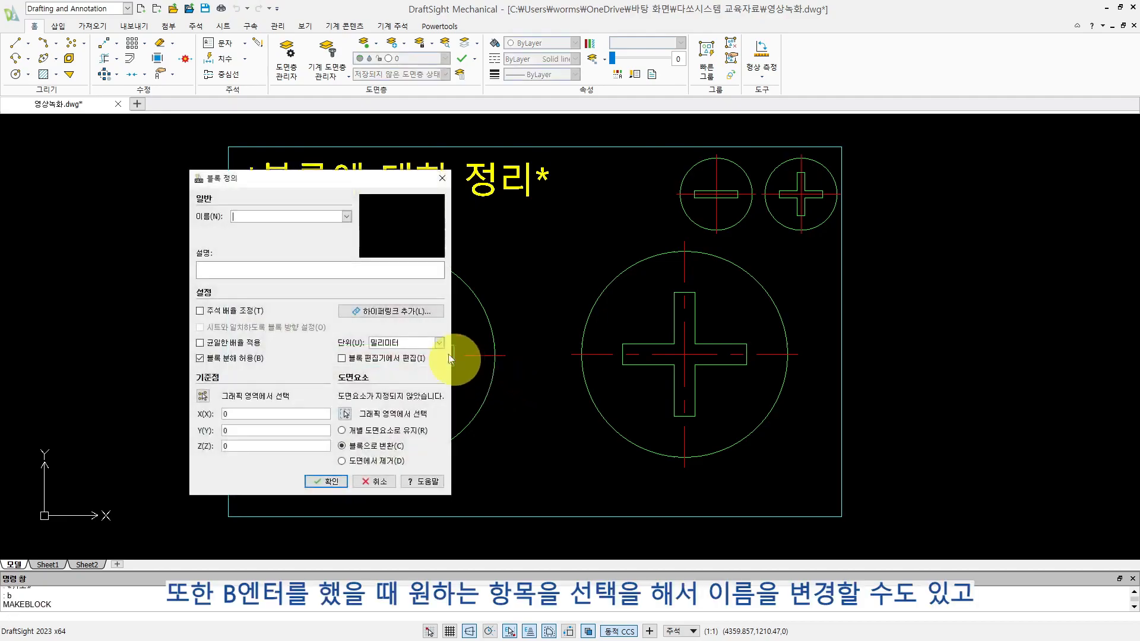
{"action": "left_click", "coordinate": [345, 217]}
{"action": "left_click", "coordinate": [286, 234]}
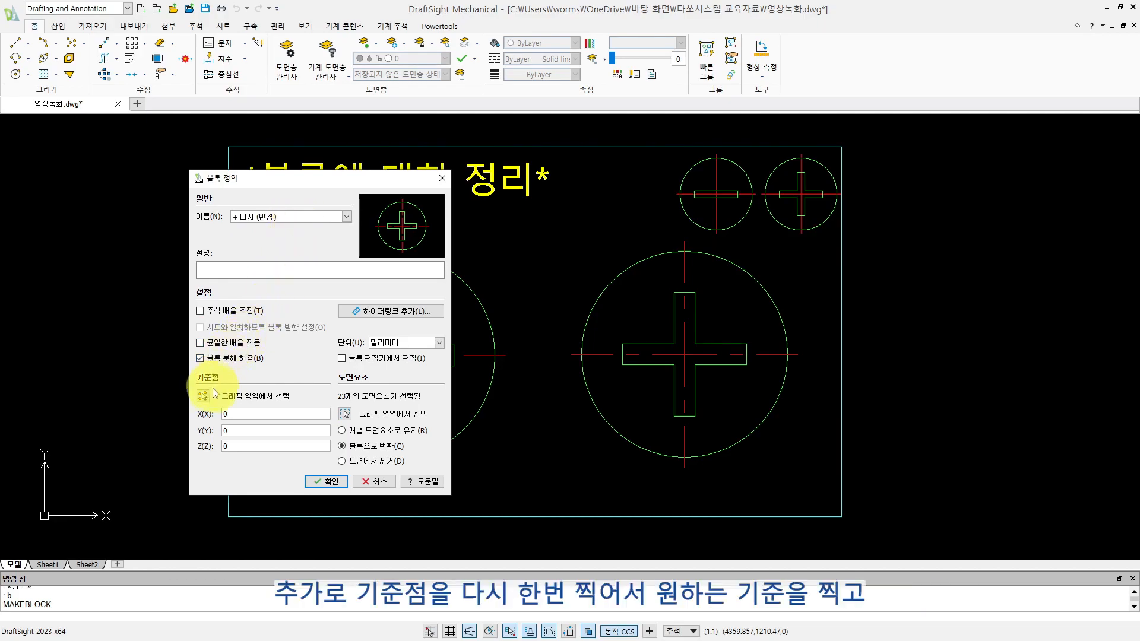
{"action": "left_click", "coordinate": [684, 355]}
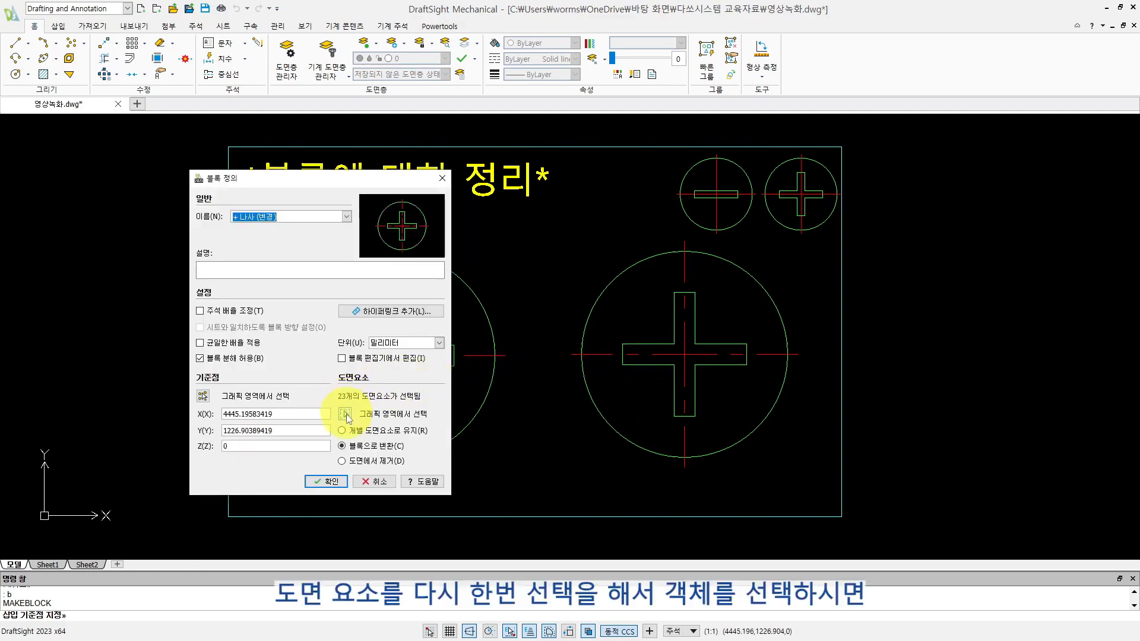
- Specify the large cross-slot screw as the entity of the "+ 나사 (변경)" block and create the block
{"action": "left_click", "coordinate": [346, 414]}
{"action": "left_click", "coordinate": [795, 266]}
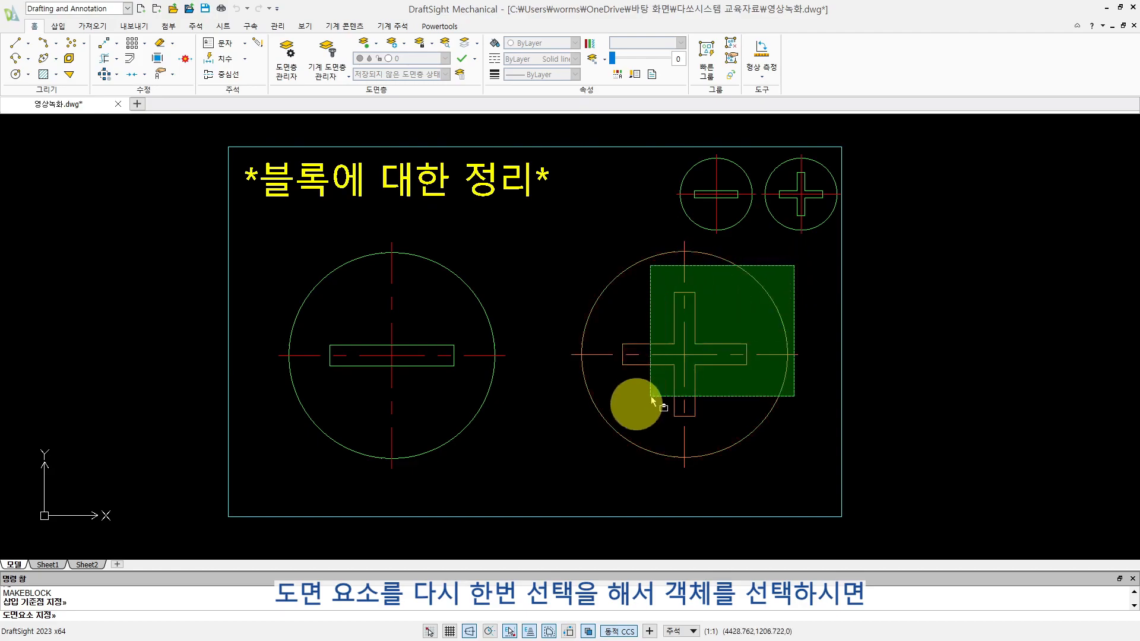
{"action": "left_click", "coordinate": [562, 460]}
{"action": "key", "text": "Return"}
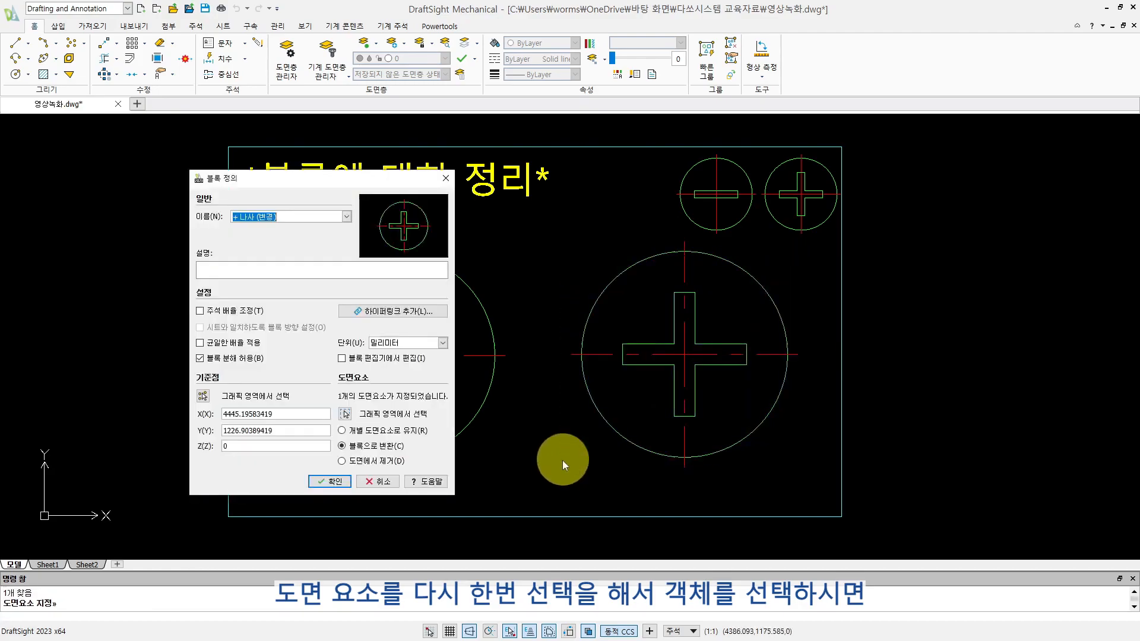
{"action": "left_click", "coordinate": [328, 481]}
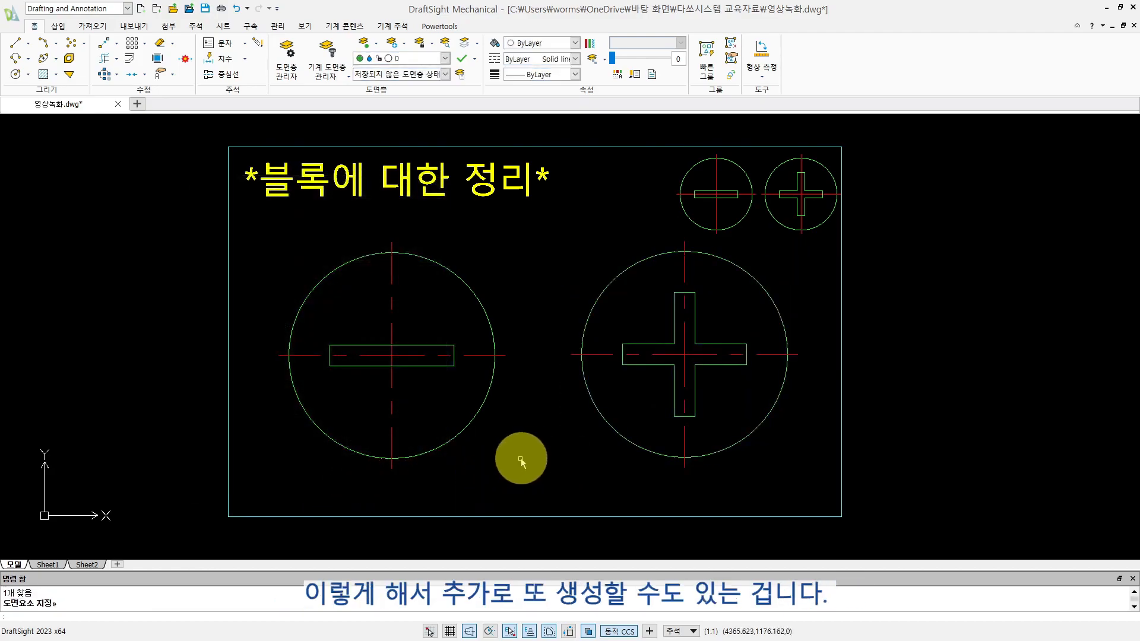
{"action": "left_click", "coordinate": [528, 428]}
{"action": "left_click", "coordinate": [528, 429]}
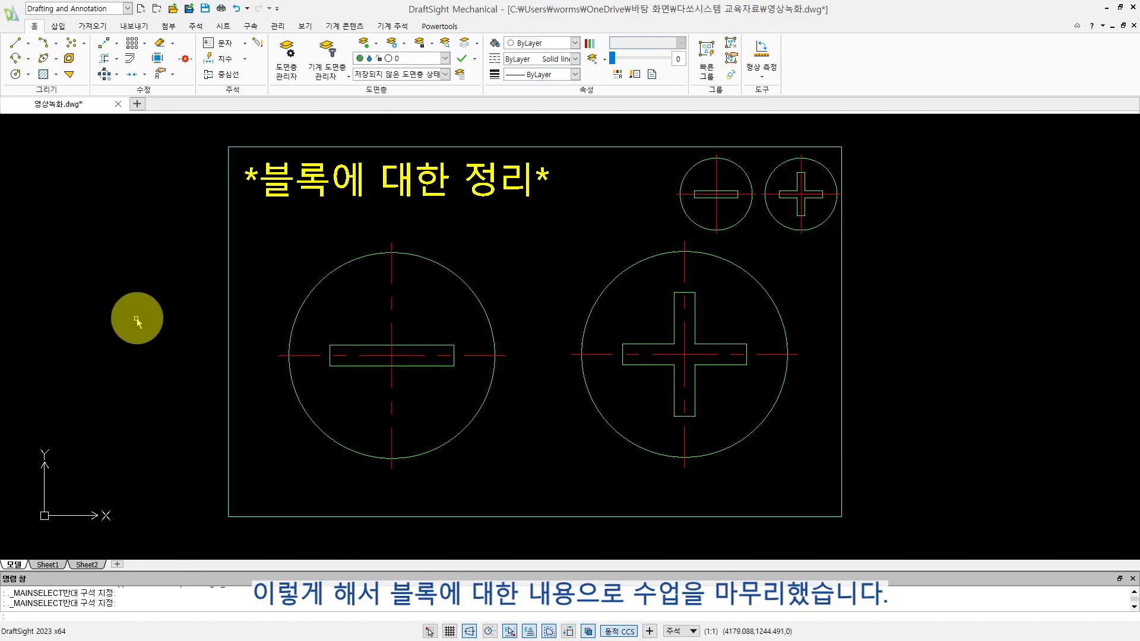